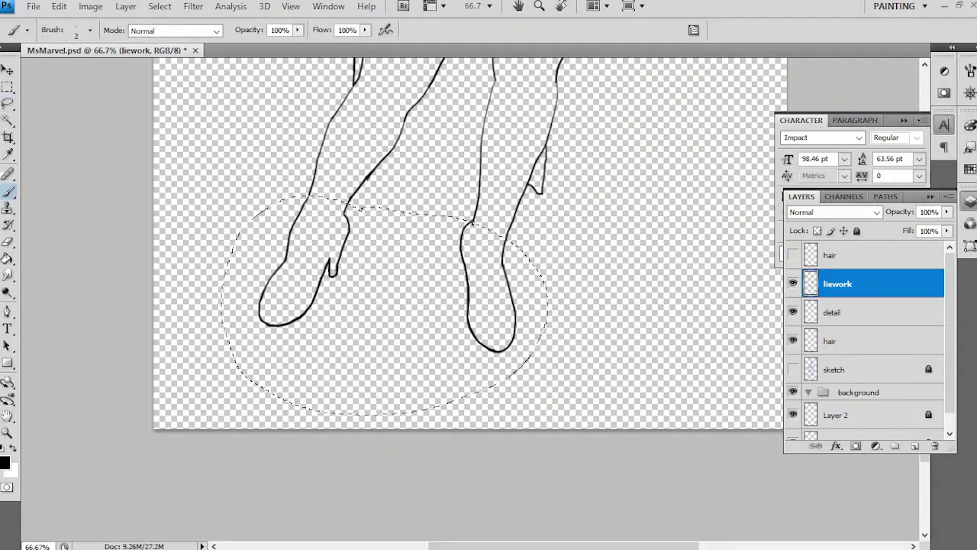
Step: Darken the selected feet lines by merging a duplicate of them into the liework layer, and hide the detail layer
key(ctrl+j)
key(v)
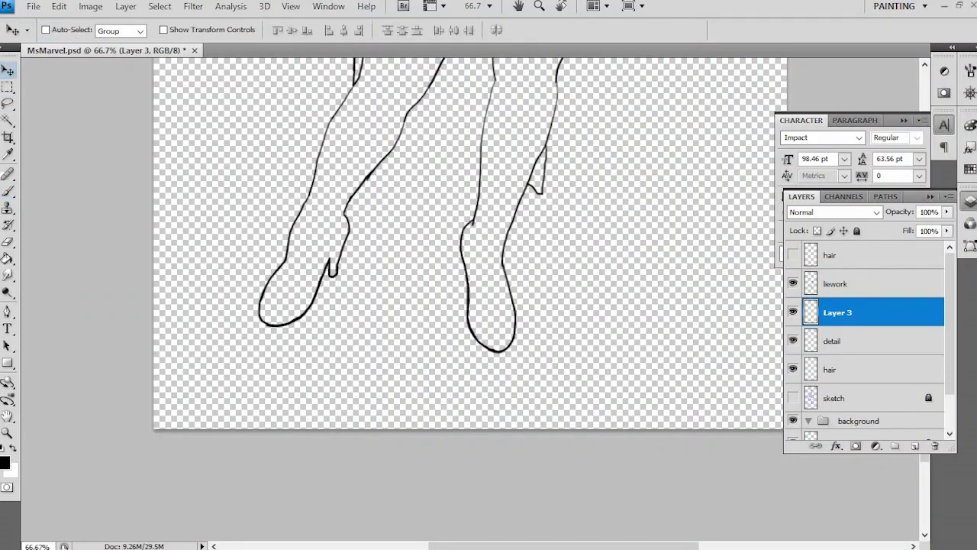
key(shift+alt+bracketright)
key(ctrl+e)
click(792, 311)
Step: Smooth the bumpy outline around the tip of the right foot with the Eraser
key(ctrl+plus)
key(ctrl+plus)
key(ctrl+plus)
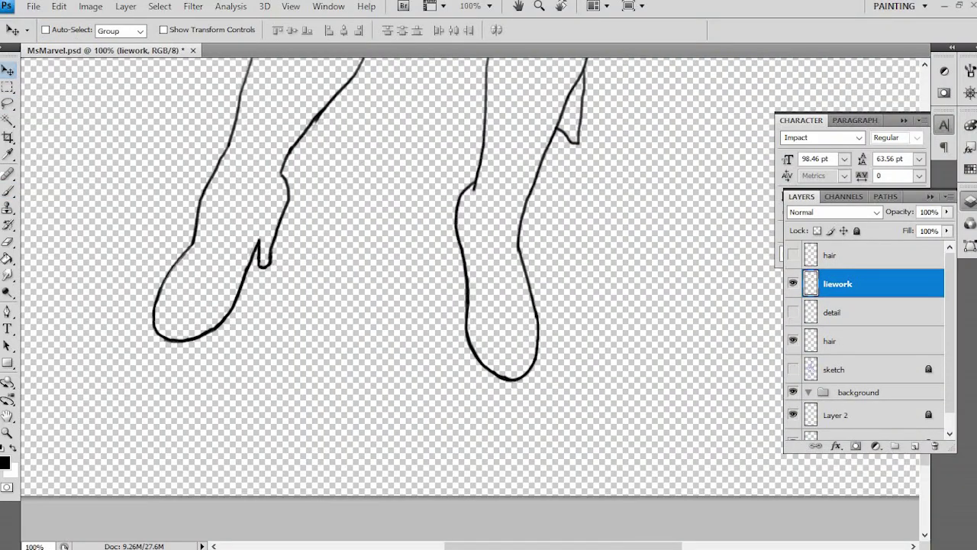
key(b)
key(F5)
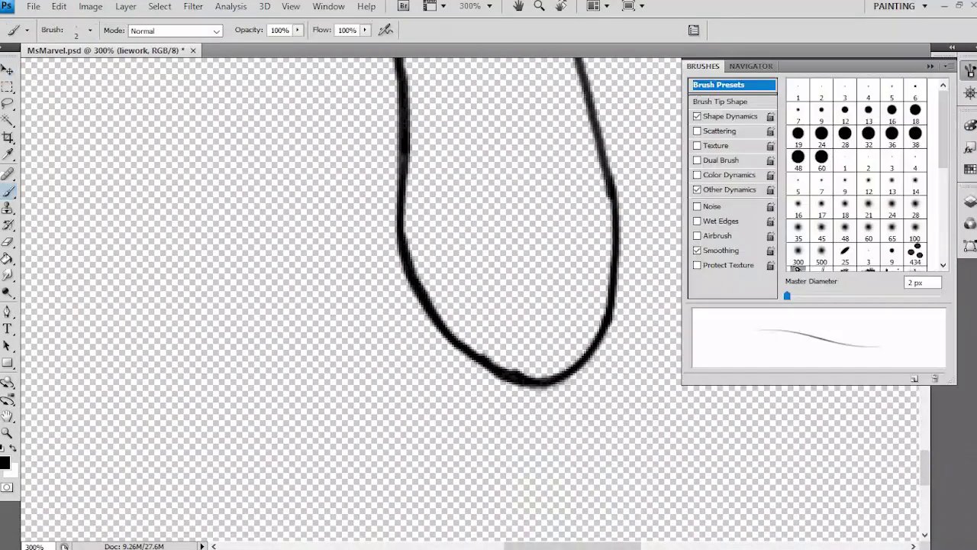
key(F5)
right_click(541, 252)
key(Escape)
key(e)
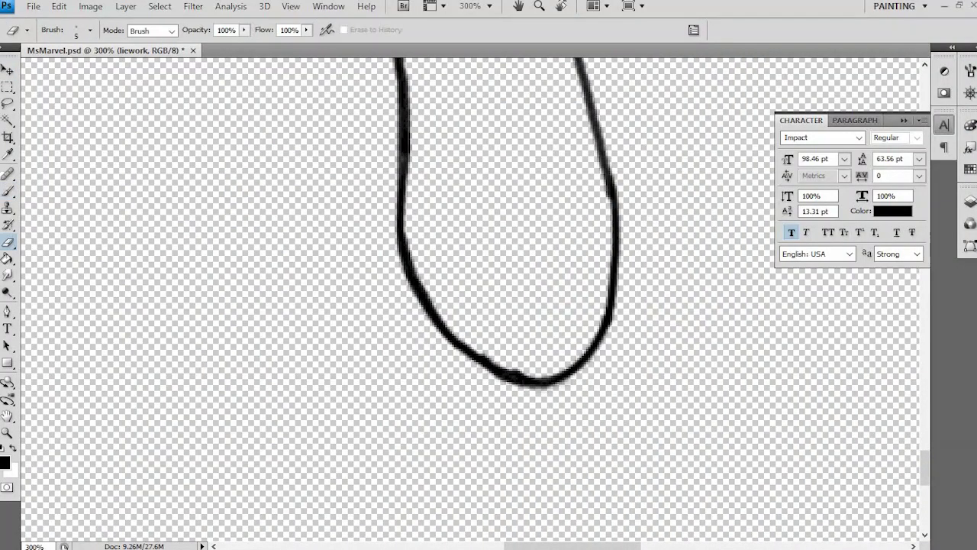
scroll(474, 298, up, 10)
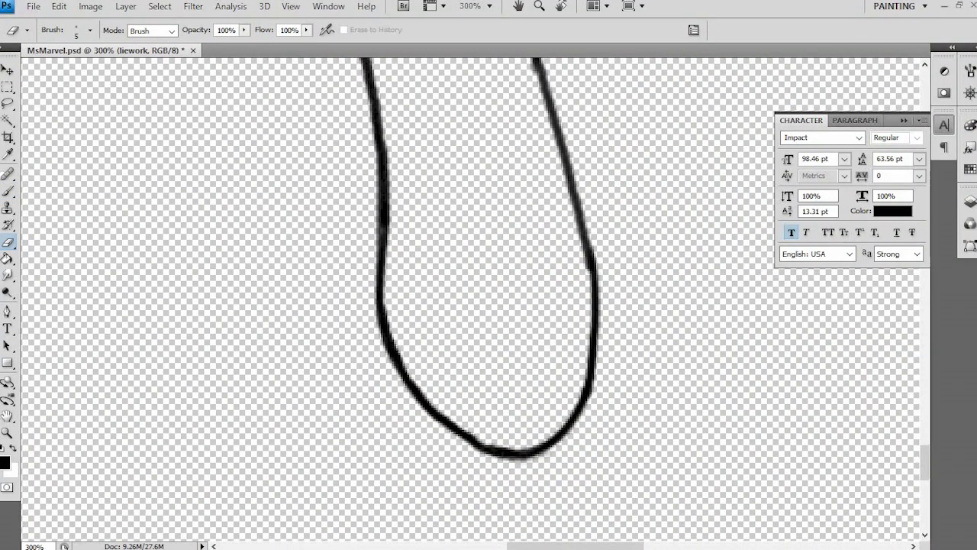
scroll(473, 298, up, 5)
Step: Thicken the thin outlines on both sides of the right calf with a 3 px brush
key(b)
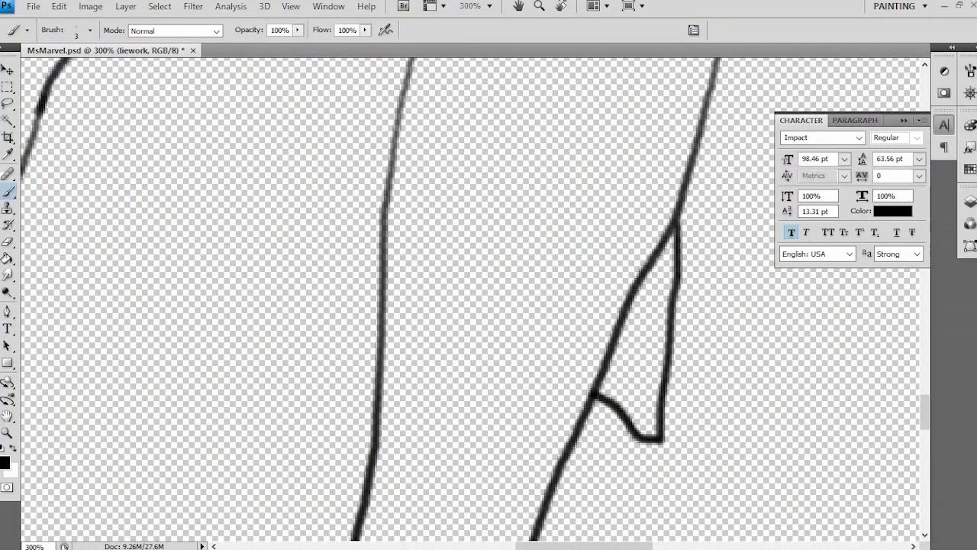
scroll(473, 303, up, 2)
mouse_move(390, 70)
mouse_down()
mouse_move(363, 191)
mouse_move(334, 516)
mouse_up()
scroll(473, 303, up, 3)
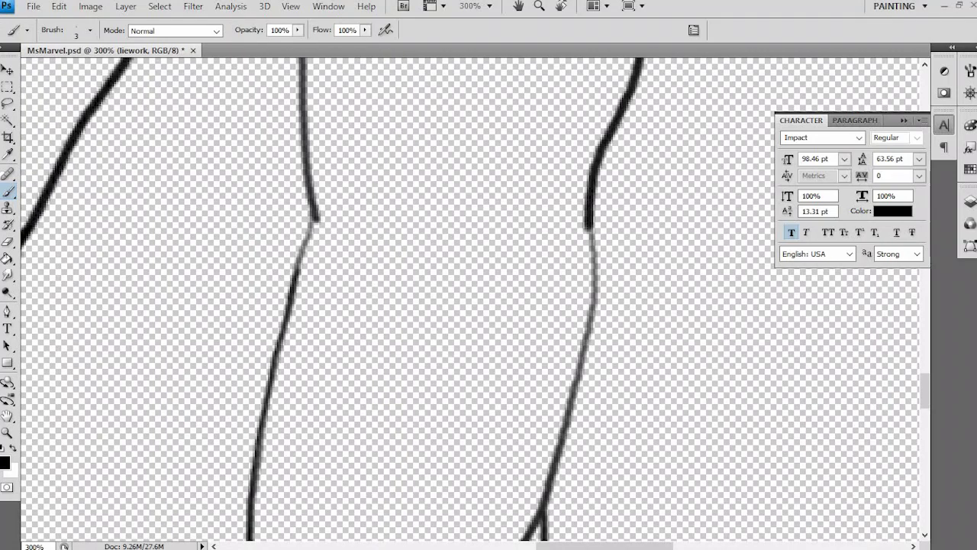
key(F5)
key(F5)
drag(592, 214, 560, 443)
scroll(474, 298, down, 3)
drag(592, 69, 539, 313)
Step: Reinforce the inner outline of the right leg just below the knee with brush strokes
drag(248, 354, 239, 467)
scroll(473, 303, up, 5)
mouse_move(333, 220)
mouse_down()
mouse_move(276, 415)
mouse_move(259, 539)
mouse_up()
scroll(474, 303, up, 1)
drag(336, 310, 327, 342)
Step: Thicken the leg outlines above the knee with long brush strokes
scroll(474, 303, up, 4)
scroll(473, 303, up, 2)
drag(416, 140, 407, 401)
scroll(474, 303, down, 2)
drag(432, 186, 429, 405)
scroll(473, 303, up, 3)
drag(511, 111, 442, 334)
Step: Thicken the outlines of the left lower leg and the foot line beside the heel
scroll(473, 303, down, 4)
drag(324, 384, 269, 498)
scroll(473, 303, up, 3)
drag(379, 296, 325, 358)
drag(257, 463, 243, 494)
scroll(473, 303, down, 3)
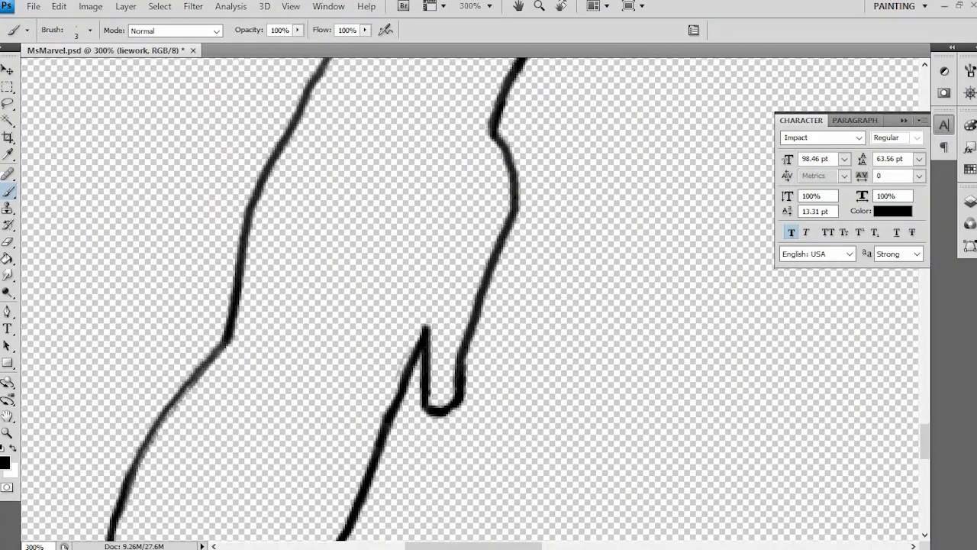
mouse_move(425, 272)
mouse_down()
mouse_move(359, 362)
mouse_move(312, 470)
mouse_up()
Step: Brush over the inner outline of the left calf, undoing the second stroke and redrawing it
scroll(474, 303, up, 2)
scroll(473, 303, up, 3)
mouse_move(489, 147)
mouse_down()
mouse_move(432, 237)
mouse_move(378, 385)
mouse_up()
mouse_move(473, 162)
mouse_down()
mouse_move(374, 418)
mouse_move(424, 253)
mouse_move(377, 426)
mouse_up()
key(ctrl+z)
mouse_move(392, 340)
mouse_down()
mouse_move(421, 258)
mouse_move(450, 194)
mouse_up()
mouse_move(413, 276)
mouse_down()
mouse_move(371, 475)
mouse_move(359, 458)
mouse_up()
Step: Trim the inner outline of the left leg with the Eraser and redraw it up toward the knee
key(e)
drag(449, 238, 386, 425)
drag(396, 316, 366, 469)
key(b)
drag(414, 295, 374, 426)
scroll(474, 306, up, 3)
drag(560, 151, 416, 395)
scroll(474, 306, up, 3)
scroll(474, 305, down, 3)
Step: Thicken both edges of the hand below the wrist with a 4 px brush and erase the excess line
scroll(473, 306, up, 2)
drag(293, 234, 336, 382)
drag(163, 223, 109, 411)
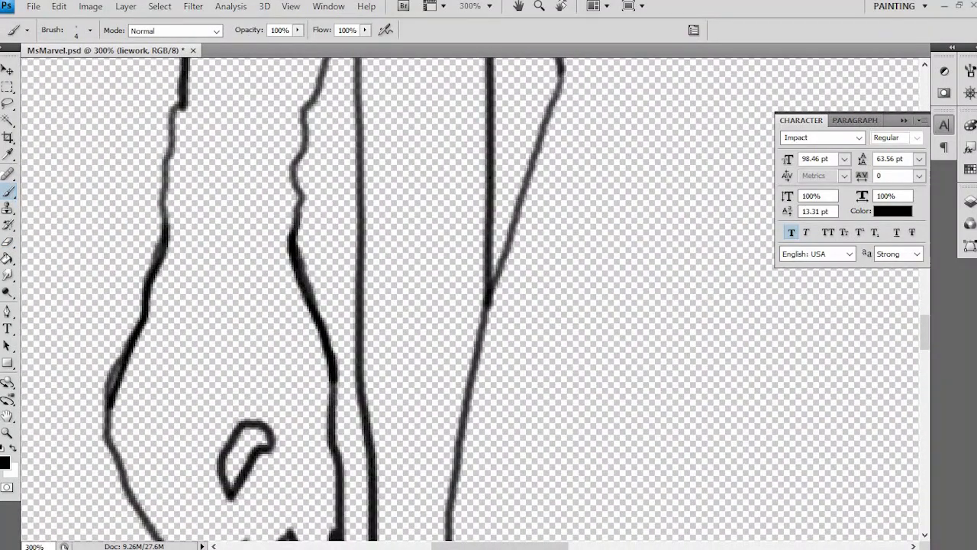
key(e)
drag(112, 364, 107, 399)
scroll(473, 305, up, 3)
drag(345, 298, 341, 323)
scroll(473, 306, down, 3)
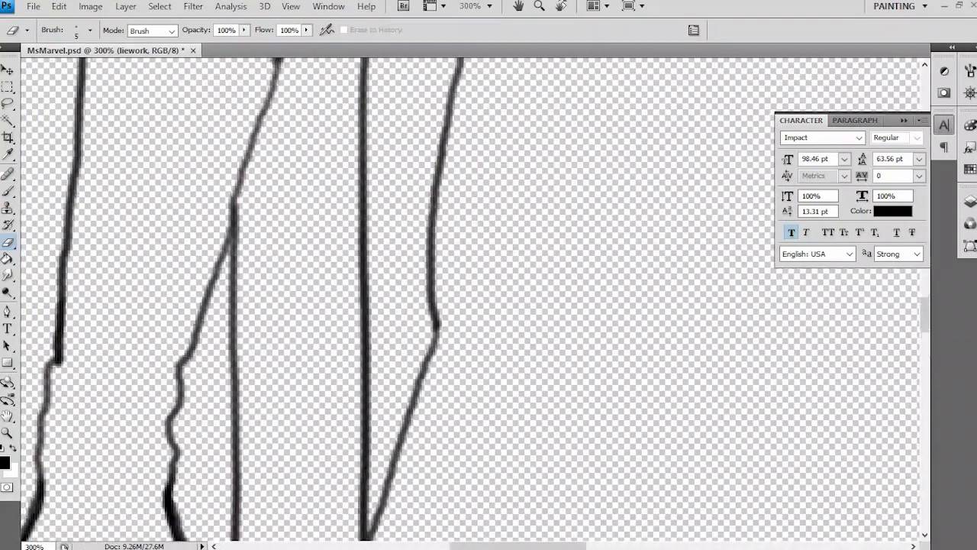
Step: Thicken the long slanted outline to the right of the hand with the 4 px brush
scroll(473, 305, down, 3)
key(b)
drag(475, 211, 397, 458)
scroll(473, 306, up, 3)
drag(495, 146, 443, 363)
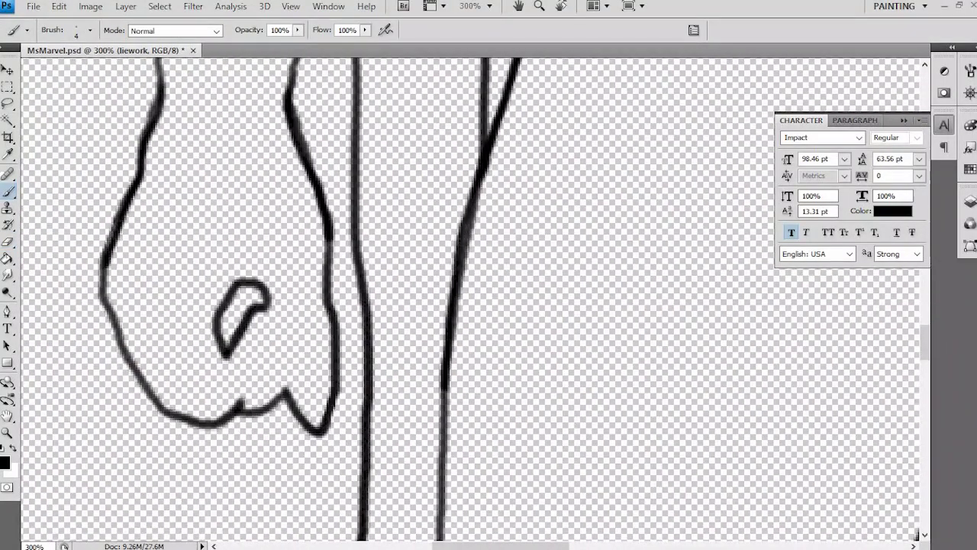
scroll(474, 306, down, 3)
drag(467, 129, 432, 390)
Step: Darken the remaining thin outlines around and below the hand
scroll(473, 306, right, 3)
scroll(473, 305, down, 3)
scroll(474, 306, down, 5)
scroll(473, 305, left, 2)
mouse_move(408, 63)
mouse_down()
mouse_move(374, 160)
mouse_move(345, 313)
mouse_up()
drag(233, 189, 200, 345)
scroll(473, 305, up, 3)
drag(399, 232, 394, 404)
scroll(474, 305, up, 5)
drag(433, 95, 420, 293)
Step: Thicken the outermost line beside the forearm and the forearm's inner edge
scroll(474, 306, down, 5)
mouse_move(552, 69)
mouse_down()
mouse_move(580, 212)
mouse_move(585, 347)
mouse_up()
scroll(473, 306, down, 5)
mouse_move(597, 122)
mouse_down()
mouse_move(552, 377)
mouse_move(556, 429)
mouse_up()
drag(439, 70, 347, 344)
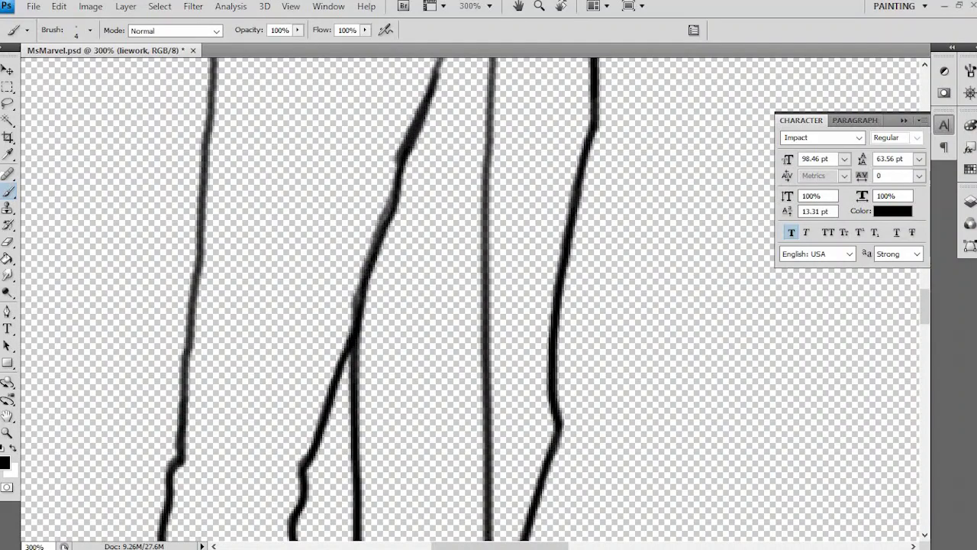
Step: Erase the rough bumps on the forearm's inner outline and brush the line smooth again
scroll(473, 306, up, 5)
key(e)
drag(400, 313, 357, 447)
key(b)
drag(414, 289, 380, 394)
Step: Thicken the near-vertical outlines next to the forearm with overlapping brush strokes
scroll(474, 305, down, 1)
drag(489, 69, 461, 472)
scroll(473, 305, up, 5)
drag(457, 76, 436, 169)
scroll(474, 306, down, 5)
drag(412, 84, 379, 366)
drag(409, 211, 398, 285)
mouse_move(417, 74)
mouse_down()
mouse_move(390, 153)
mouse_move(458, 281)
mouse_move(469, 339)
mouse_up()
scroll(473, 306, up, 3)
Step: Thicken the long outlines further up the figure with the 4 px brush
drag(353, 121, 309, 541)
scroll(473, 305, down, 3)
drag(388, 116, 352, 407)
scroll(473, 306, up, 6)
mouse_move(498, 123)
mouse_down()
mouse_move(463, 140)
mouse_move(370, 246)
mouse_move(310, 461)
mouse_up()
scroll(473, 306, down, 6)
drag(406, 221, 392, 310)
Step: Thicken the S-shaped outline of the upper figure with overlapping brush strokes
scroll(474, 306, up, 5)
drag(566, 173, 497, 333)
scroll(473, 306, up, 3)
drag(527, 61, 431, 386)
scroll(474, 305, down, 2)
drag(507, 206, 429, 475)
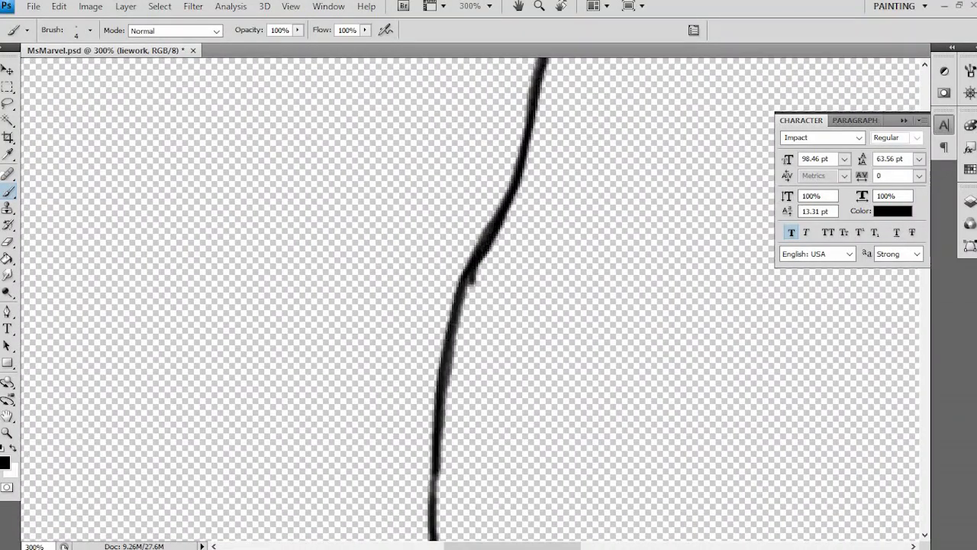
scroll(473, 305, down, 3)
drag(443, 227, 427, 300)
Step: Thicken the large arched outline at the upper part of the figure
scroll(473, 306, up, 5)
mouse_move(678, 95)
mouse_down()
mouse_move(507, 149)
mouse_move(348, 424)
mouse_up()
scroll(474, 306, up, 2)
scroll(474, 305, right, 3)
mouse_move(576, 179)
mouse_down()
mouse_move(454, 160)
mouse_move(567, 279)
mouse_up()
scroll(473, 305, down, 3)
scroll(473, 306, right, 3)
scroll(473, 305, down, 2)
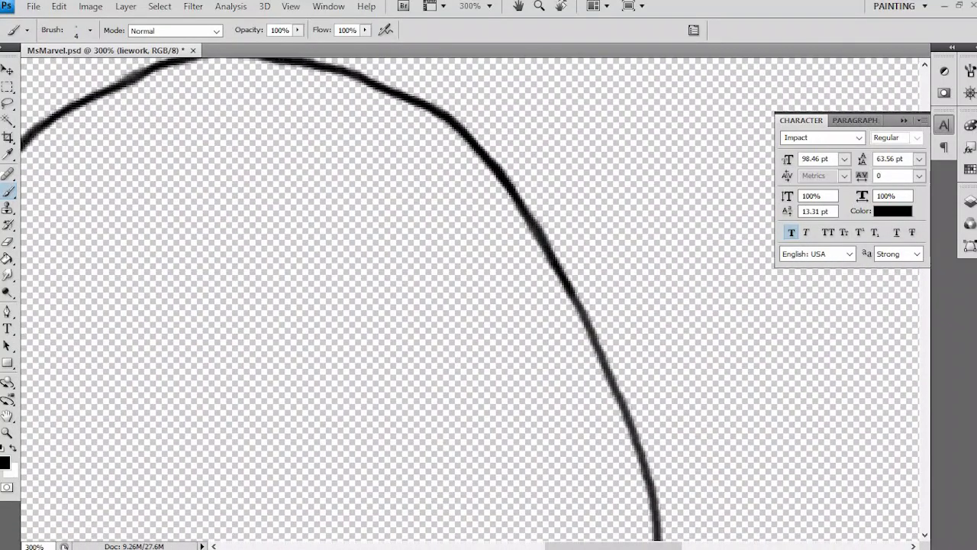
Step: Trim the uneven edge on the left side of the large arch with the Eraser
scroll(473, 305, left, 6)
key(e)
drag(375, 211, 343, 266)
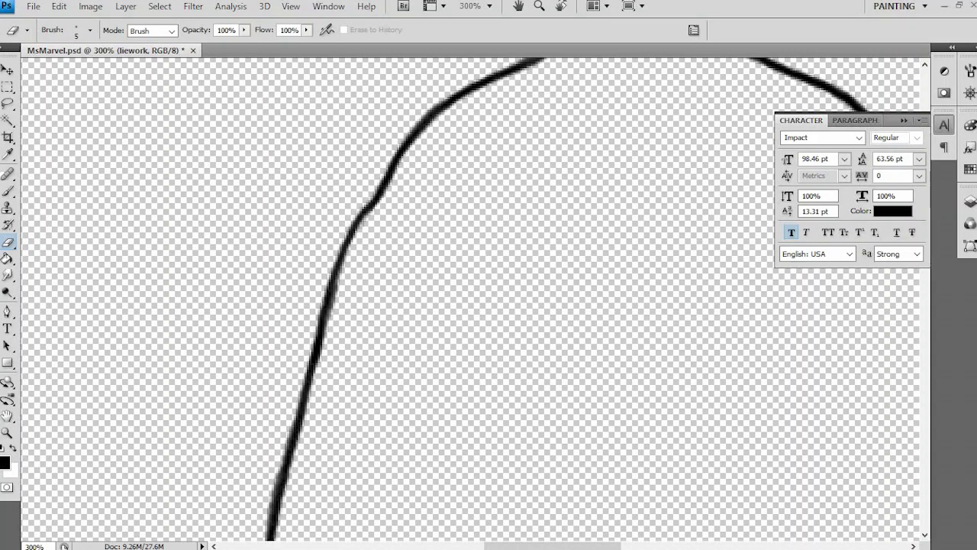
Step: Thicken the outline running down from the right side of the large arch with the 4 px brush
scroll(474, 305, right, 5)
scroll(473, 306, down, 3)
mouse_move(550, 274)
mouse_down()
mouse_move(535, 306)
mouse_move(626, 371)
mouse_move(672, 458)
mouse_up()
key(b)
key(e)
key(b)
scroll(474, 306, down, 3)
drag(646, 211, 620, 325)
key(e)
Step: Extend the thickening down the figure's right outline below the shoulder with long brush strokes
scroll(469, 303, down, 3)
key(b)
drag(568, 242, 622, 327)
drag(622, 327, 649, 473)
scroll(470, 304, down, 3)
drag(577, 235, 569, 319)
drag(568, 320, 558, 492)
scroll(470, 303, down, 3)
mouse_move(413, 237)
mouse_down()
mouse_move(366, 401)
mouse_move(355, 538)
mouse_up()
Step: Thicken the arm and torso outlines further down the right side of the figure
scroll(470, 303, down, 2)
scroll(470, 303, right, 2)
mouse_move(490, 68)
mouse_down()
mouse_move(534, 365)
mouse_move(562, 470)
mouse_up()
drag(284, 290, 416, 537)
scroll(470, 303, down, 3)
mouse_move(256, 191)
mouse_down()
mouse_move(285, 217)
mouse_move(381, 455)
mouse_up()
scroll(470, 303, down, 3)
scroll(469, 303, down, 3)
mouse_move(374, 230)
mouse_down()
mouse_move(419, 385)
mouse_move(383, 355)
mouse_move(367, 477)
mouse_up()
Step: Thicken the outer thigh line beside the right-hand hand with the 4 px brush, trimming its uneven edge with the Eraser
scroll(470, 303, left, 1)
scroll(470, 303, down, 3)
drag(447, 248, 466, 276)
scroll(470, 303, down, 3)
scroll(469, 303, left, 1)
mouse_move(475, 78)
mouse_down()
mouse_move(358, 364)
mouse_move(284, 487)
mouse_up()
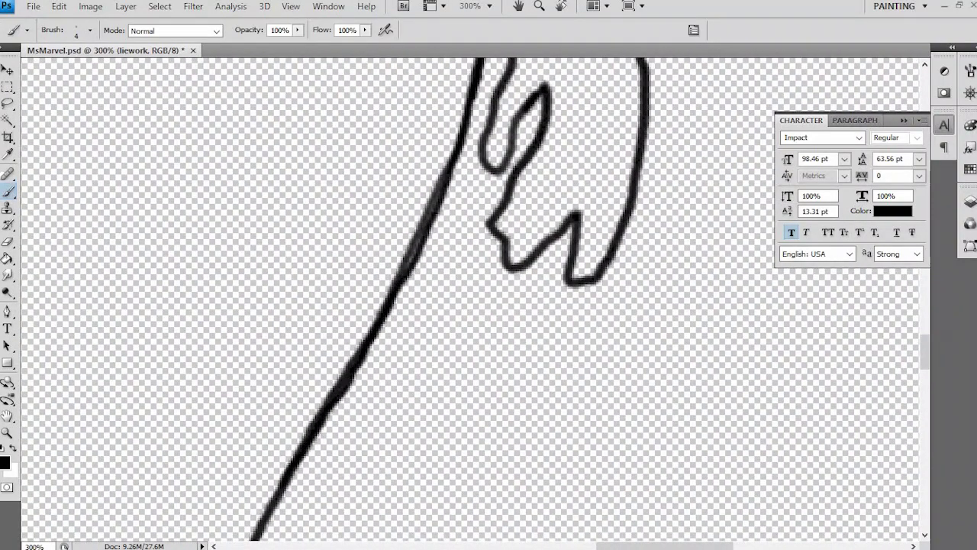
key(e)
mouse_move(455, 145)
mouse_down()
mouse_move(385, 302)
mouse_move(300, 446)
mouse_up()
key(b)
mouse_move(462, 99)
mouse_down()
mouse_move(403, 284)
mouse_move(313, 441)
mouse_up()
Step: Thicken the leg outline below the thigh with the 4 px brush
scroll(469, 303, down, 3)
scroll(470, 304, down, 3)
scroll(469, 303, left, 1)
drag(412, 197, 368, 440)
scroll(469, 303, down, 9)
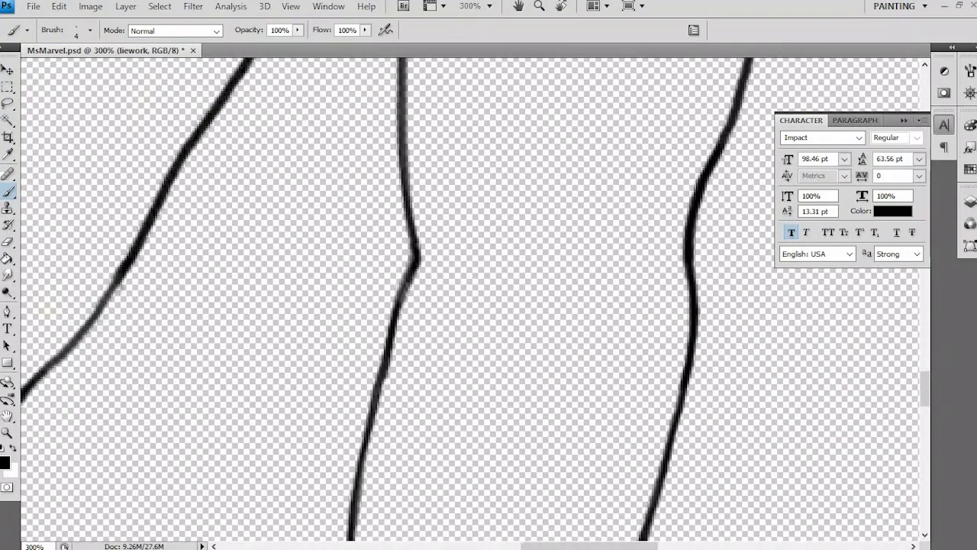
Step: Check the thickened line art across the whole figure and display the layer list
key(ctrl+minus)
key(ctrl+minus)
key(ctrl+minus)
scroll(470, 303, up, 10)
scroll(469, 303, right, 1)
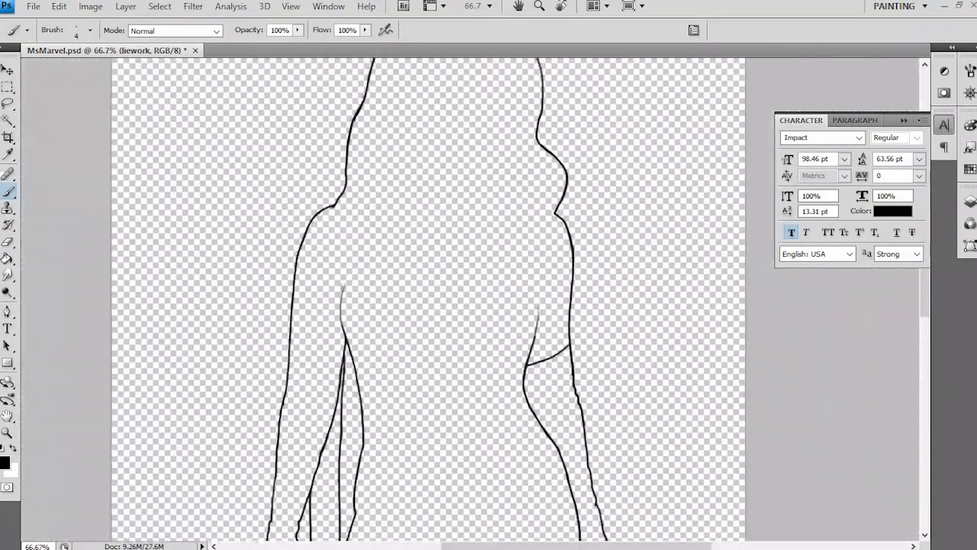
key(F7)
Step: Erase the uneven end of the curved line across the right-hand arm and redraw the line with a 3 px brush
key(ctrl+plus)
key(ctrl+plus)
key(ctrl+plus)
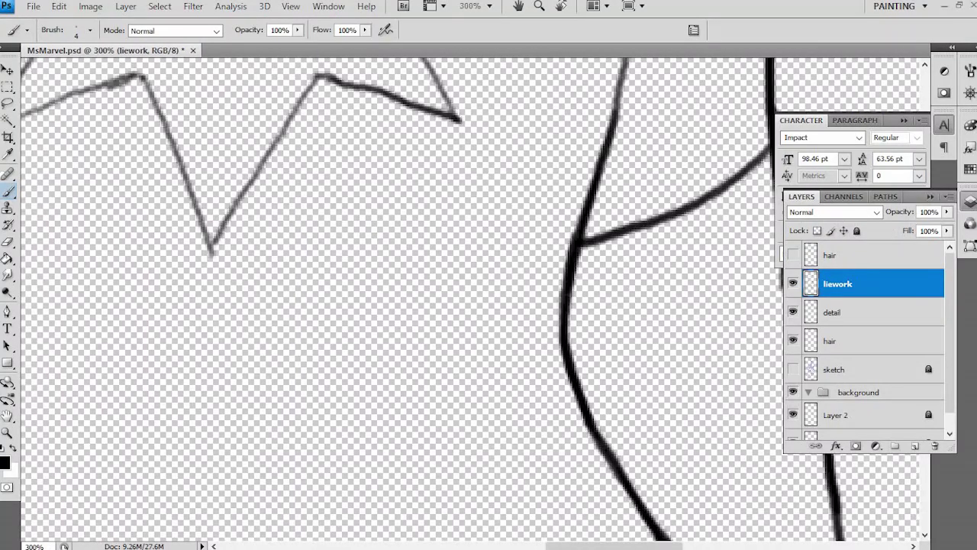
scroll(469, 303, right, 2)
scroll(470, 303, up, 1)
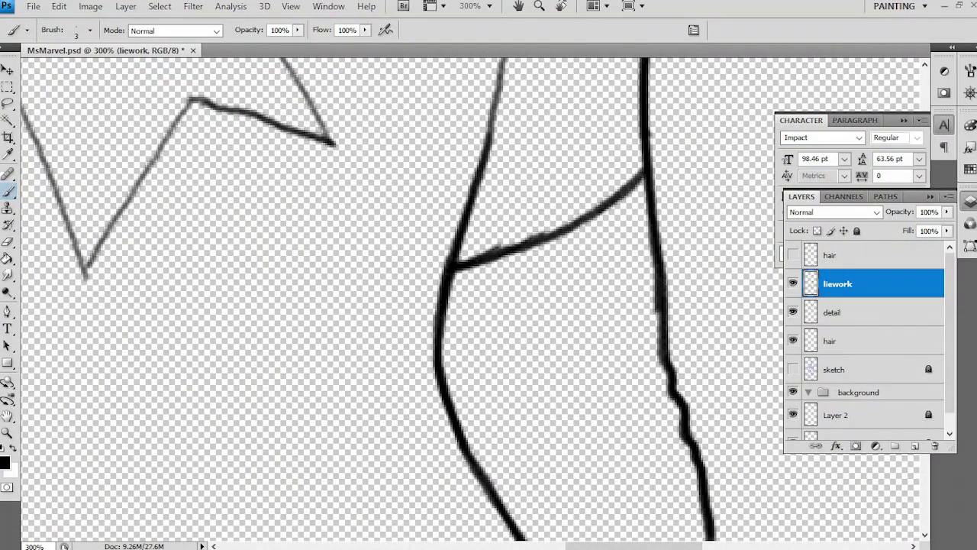
key(e)
mouse_move(625, 188)
mouse_down()
mouse_move(456, 268)
mouse_move(574, 223)
mouse_move(661, 157)
mouse_up()
key(b)
key(alt+bracketleft)
mouse_move(440, 274)
mouse_down()
mouse_move(615, 200)
mouse_move(664, 153)
mouse_up()
Step: Trim the overshooting ends of the curved arm line with the Eraser and make detail the active layer
key(alt+bracketright)
key(e)
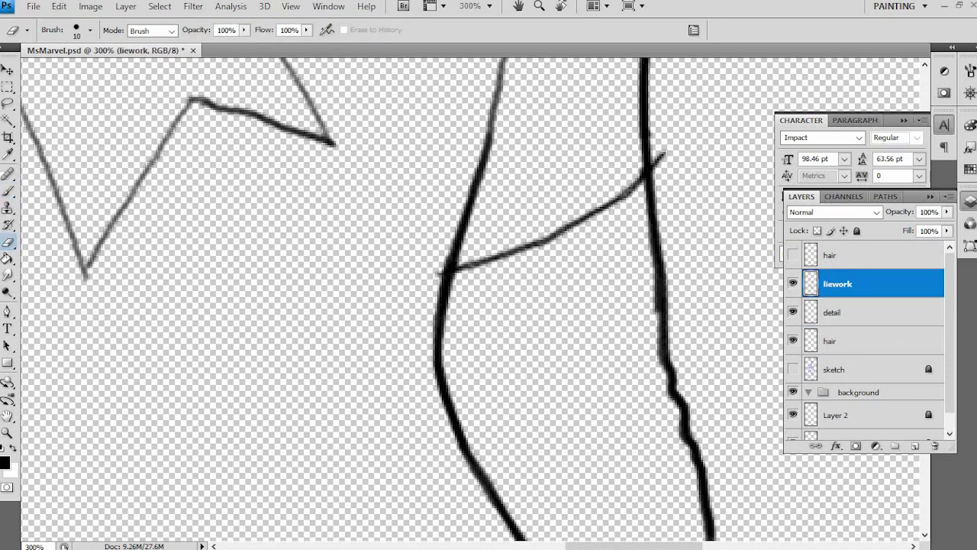
key(alt+bracketleft)
scroll(469, 303, up, 5)
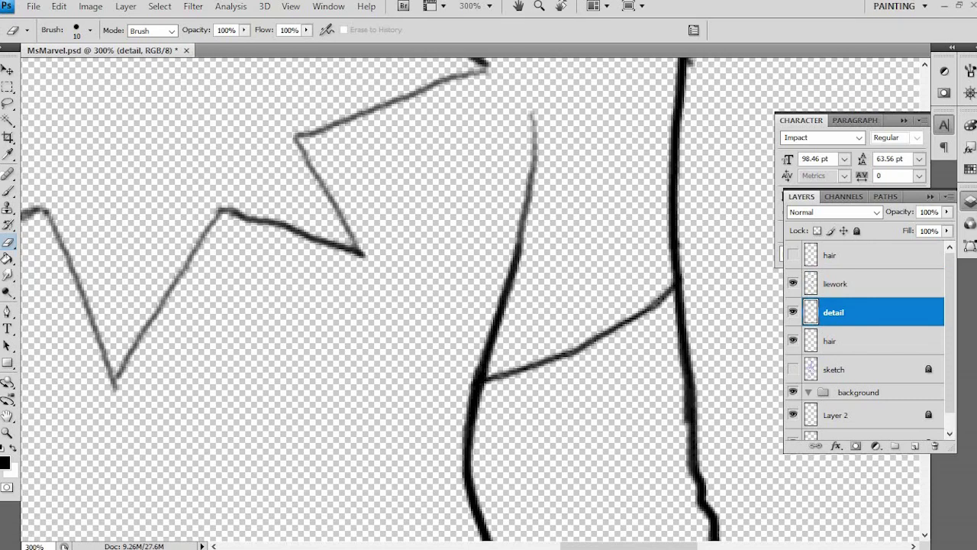
Step: Thicken the star's right and lower-right points on the detail layer with the 3 px brush, cleaning rough spots with the Eraser
key(b)
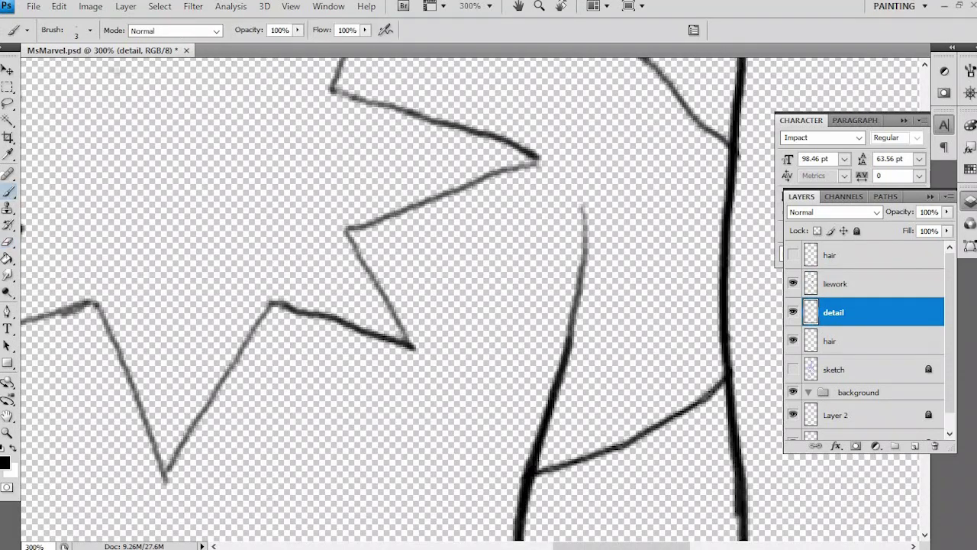
drag(346, 228, 395, 315)
mouse_move(347, 227)
mouse_down()
mouse_move(490, 170)
mouse_move(348, 228)
mouse_up()
key(e)
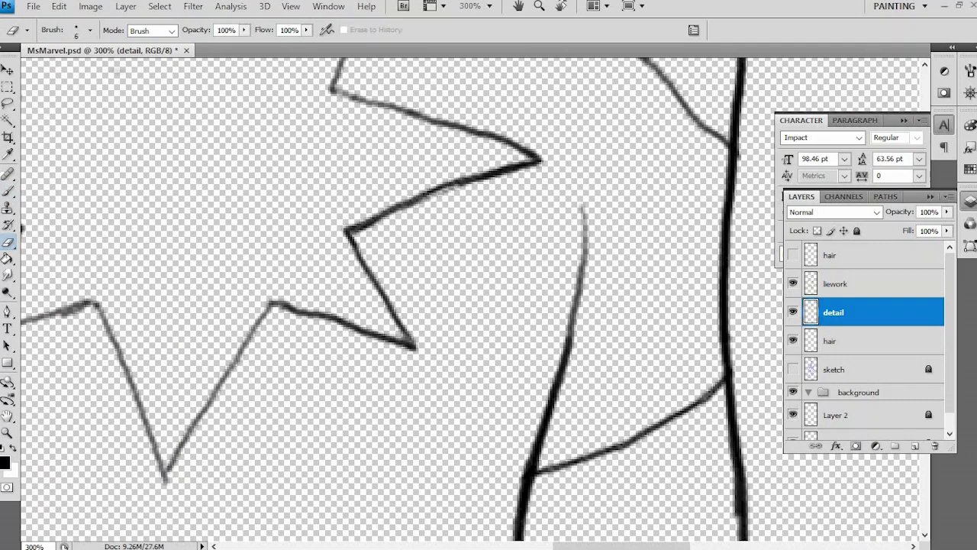
key(b)
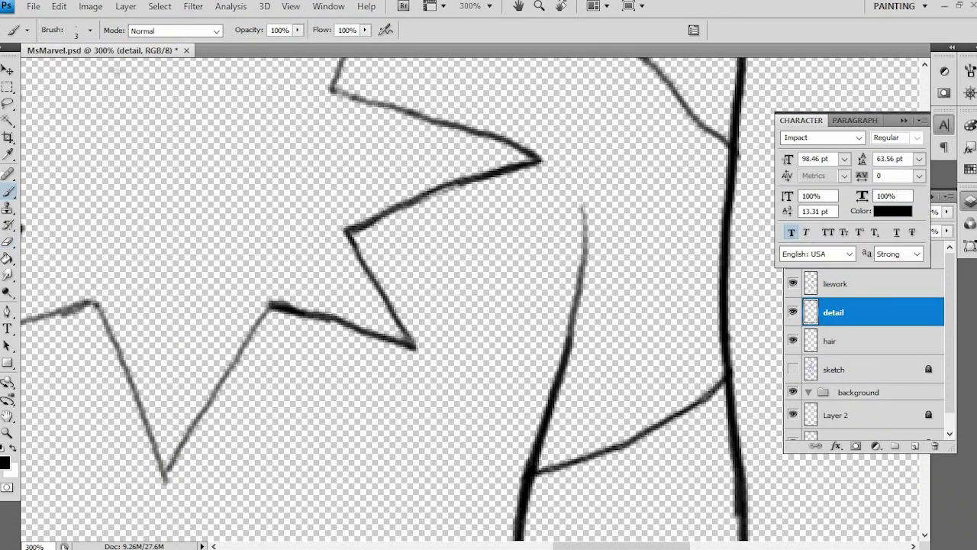
key(e)
drag(351, 97, 397, 218)
key(b)
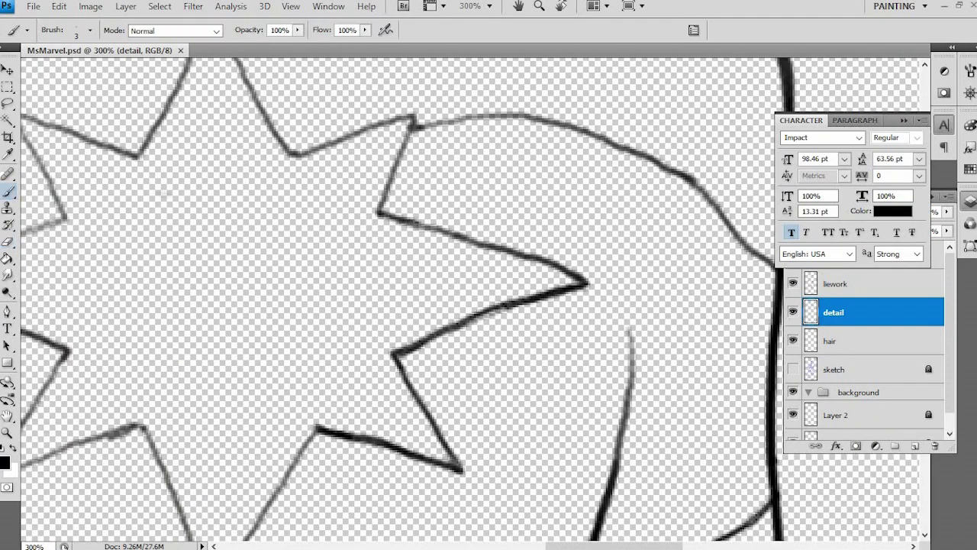
Step: Thicken the star's upper-right, top and upper-left edges with the 3 px brush
mouse_move(413, 119)
mouse_down()
mouse_move(292, 156)
mouse_move(415, 116)
mouse_up()
drag(321, 145, 374, 273)
drag(264, 134, 350, 280)
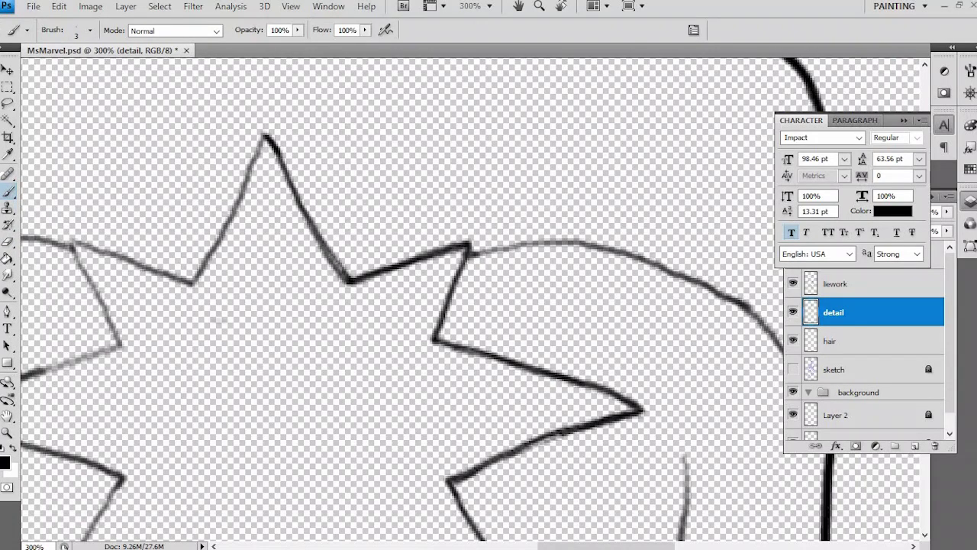
mouse_move(263, 137)
mouse_down()
mouse_move(192, 283)
mouse_move(574, 151)
mouse_up()
drag(449, 109, 488, 181)
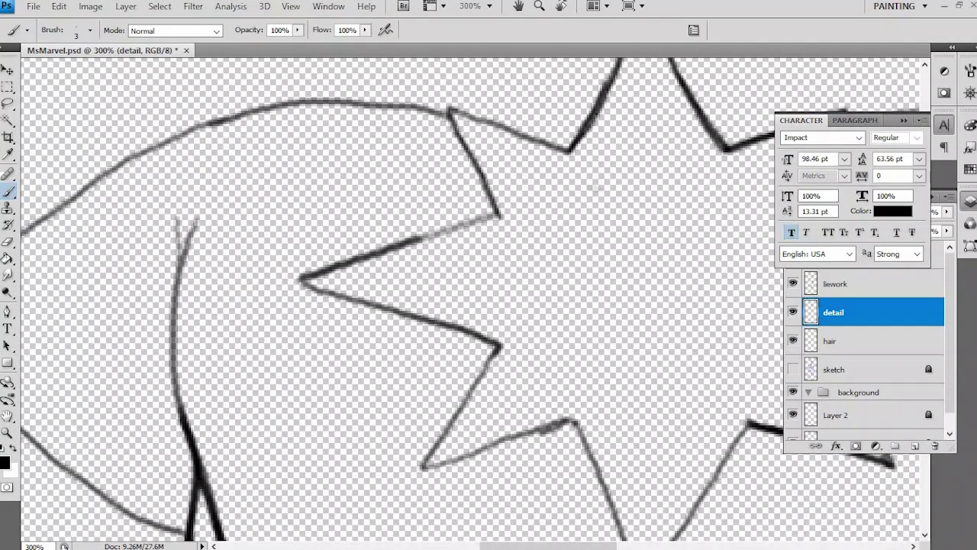
Step: Thicken the star's left, lower-left and bottom points with the 3 px brush
drag(496, 216, 382, 250)
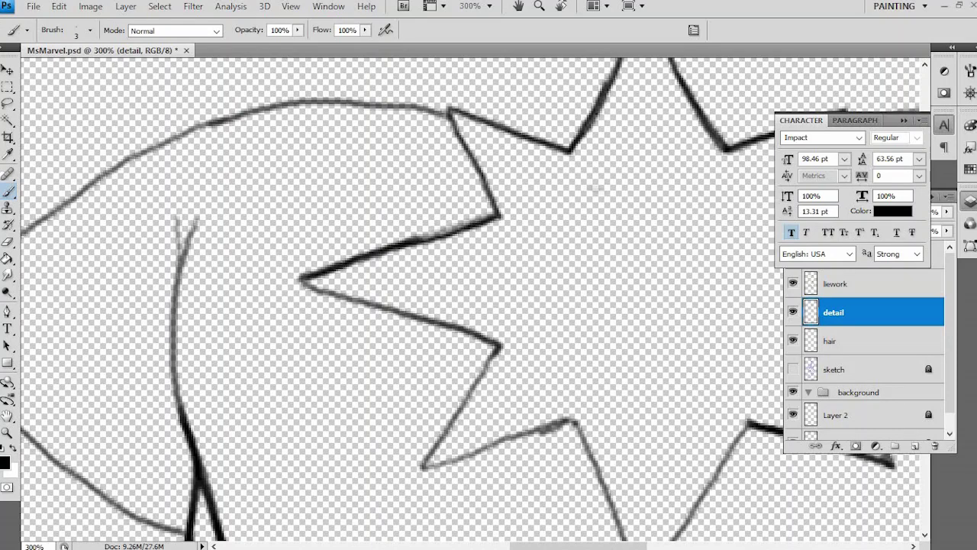
drag(428, 305, 376, 228)
mouse_move(251, 203)
mouse_down()
mouse_move(448, 268)
mouse_move(375, 383)
mouse_up()
mouse_move(496, 355)
mouse_down()
mouse_move(370, 393)
mouse_move(521, 345)
mouse_move(592, 522)
mouse_up()
key(e)
key(b)
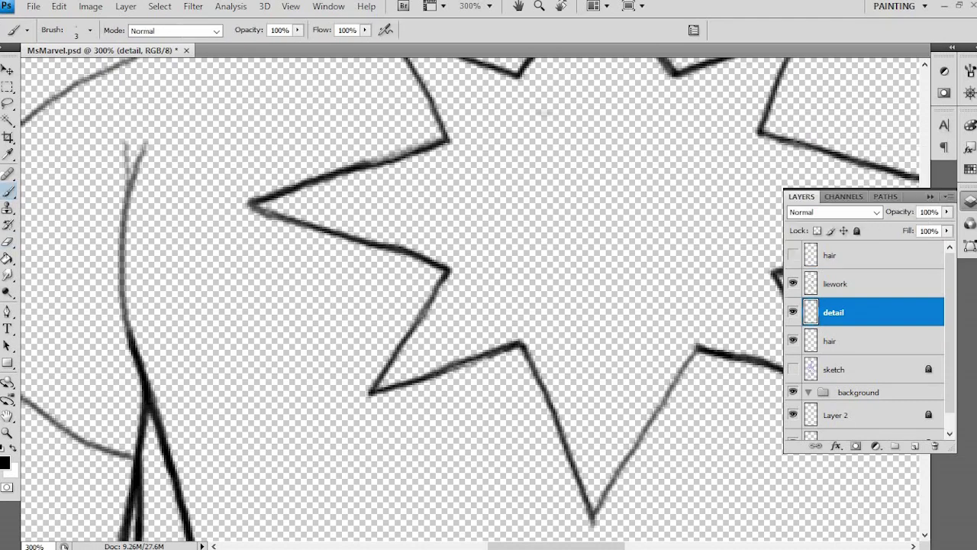
drag(697, 348, 623, 467)
Step: Thicken the curved line across the left-hand arm and the arc from the star's upper-left point to the body outline
drag(382, 381, 668, 291)
drag(187, 200, 348, 339)
drag(405, 362, 418, 366)
drag(458, 153, 464, 421)
mouse_move(691, 213)
mouse_down()
mouse_move(534, 205)
mouse_move(321, 296)
mouse_move(202, 384)
mouse_up()
Step: Thicken the arc from the star's upper-right point to the body outline and smooth its lump with the Eraser
mouse_move(687, 305)
mouse_down()
mouse_move(316, 307)
mouse_move(335, 296)
mouse_up()
mouse_move(342, 203)
mouse_down()
mouse_move(455, 196)
mouse_move(650, 294)
mouse_move(704, 353)
mouse_up()
drag(687, 305, 565, 305)
drag(538, 311, 571, 345)
key(e)
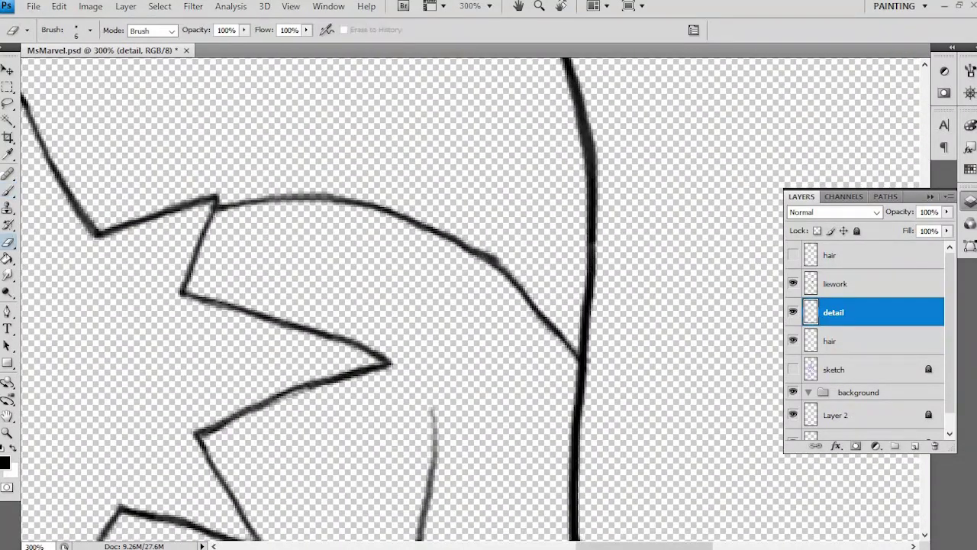
key(b)
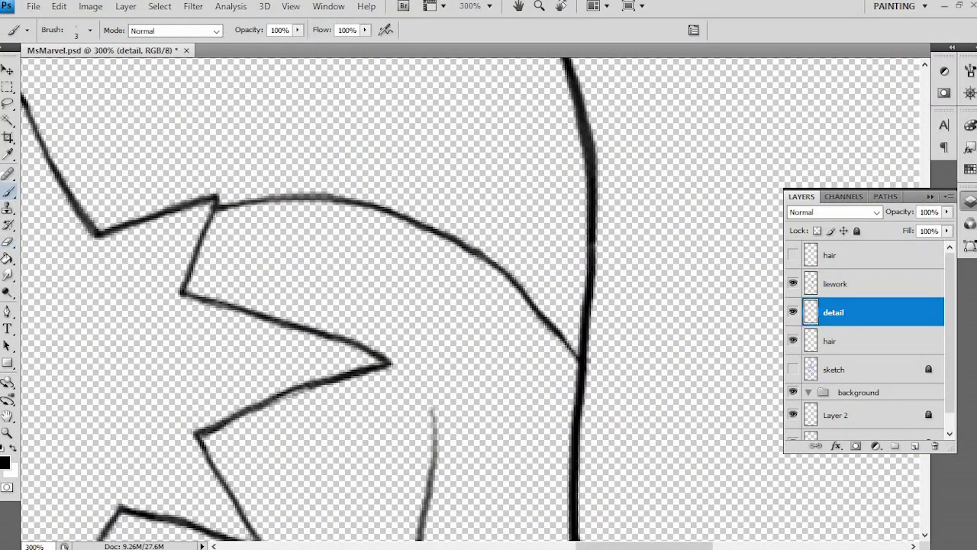
Step: Thicken the lower V-shaped hip line around its vertex and along its right arm, trimming the overshoot at the body outline
scroll(474, 298, down, 10)
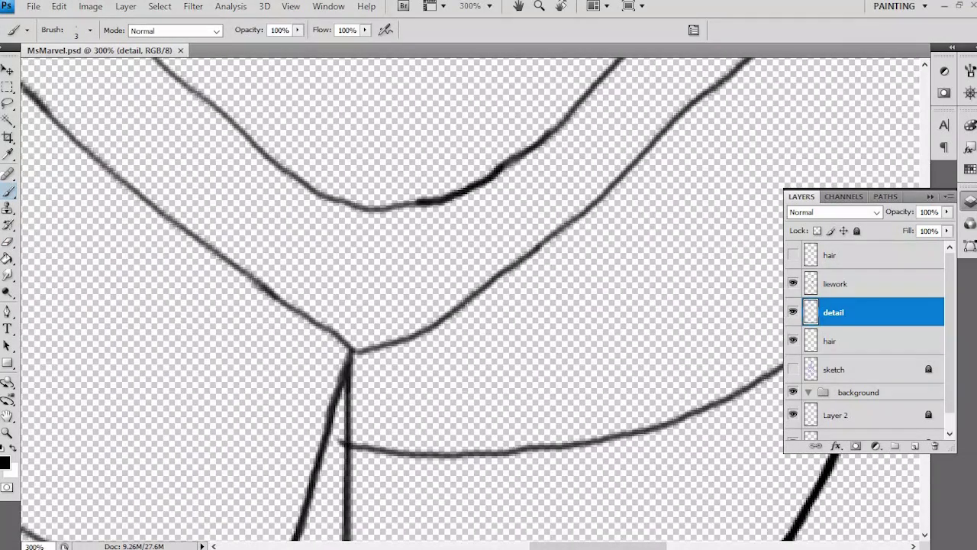
drag(240, 267, 348, 360)
key(e)
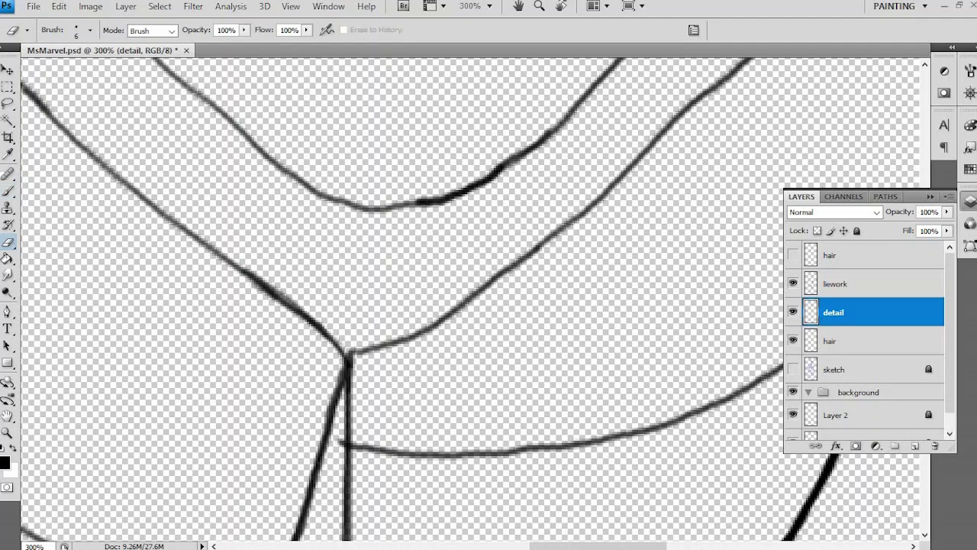
key(b)
drag(349, 354, 374, 345)
drag(458, 305, 330, 393)
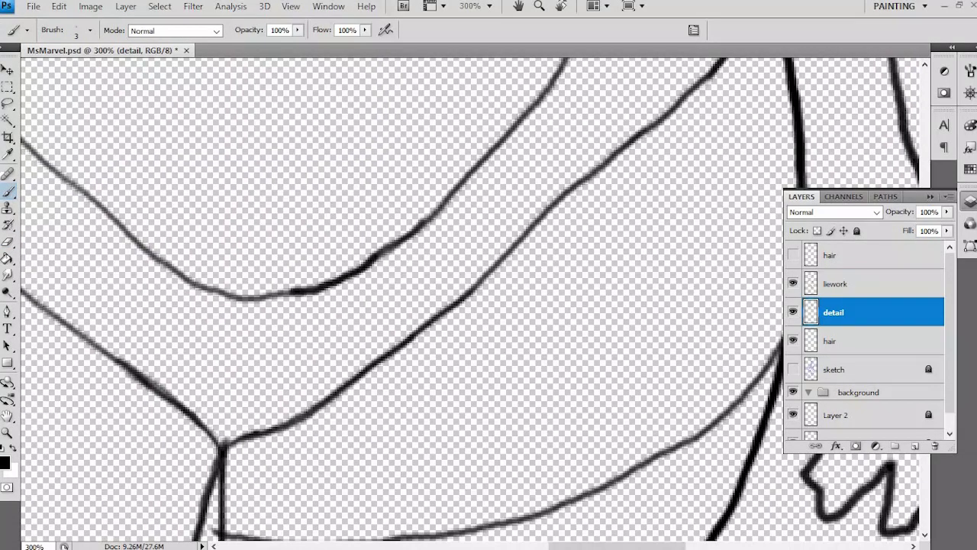
drag(565, 305, 336, 313)
key(e)
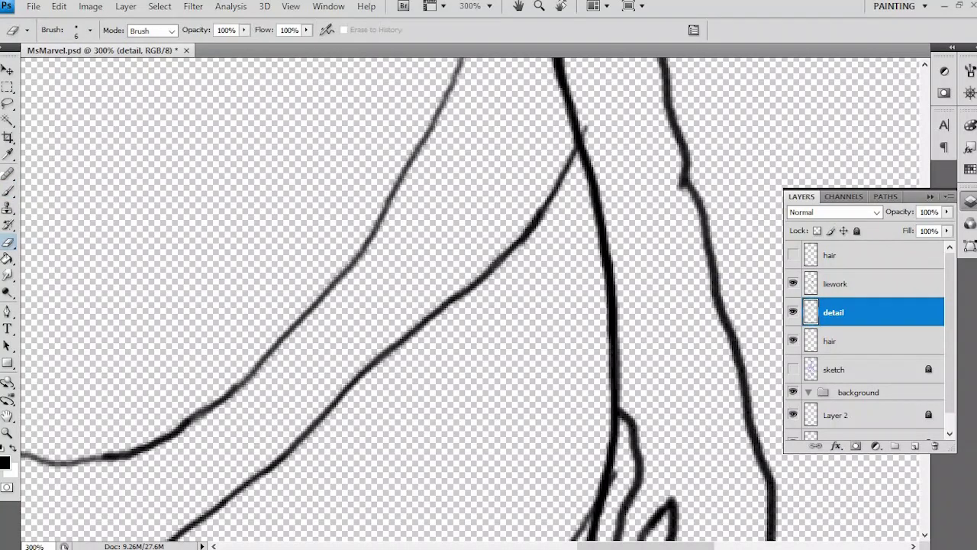
mouse_move(584, 133)
mouse_down()
mouse_move(707, 141)
mouse_move(535, 306)
mouse_move(206, 91)
mouse_up()
key(b)
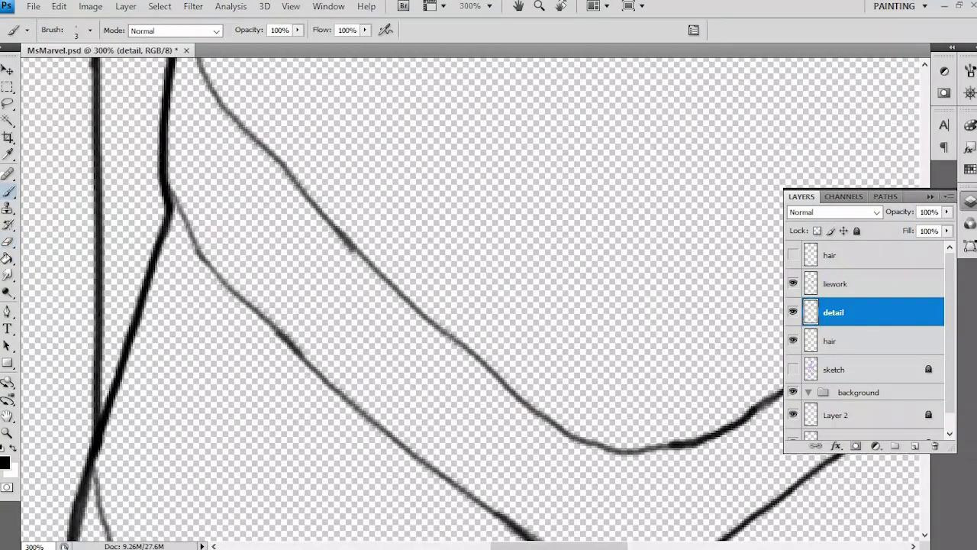
Step: Thicken the left arm of the lower V-shaped hip line with overlapping 3 px brush strokes
key(e)
key(b)
mouse_move(173, 197)
mouse_down()
mouse_move(234, 291)
mouse_move(304, 358)
mouse_up()
drag(237, 297, 378, 423)
drag(284, 344, 361, 416)
drag(408, 452, 512, 527)
drag(512, 527, 390, 394)
Step: Smooth the lumpy stretch on the left arm of the lower V-shaped line with the Eraser and brush
key(e)
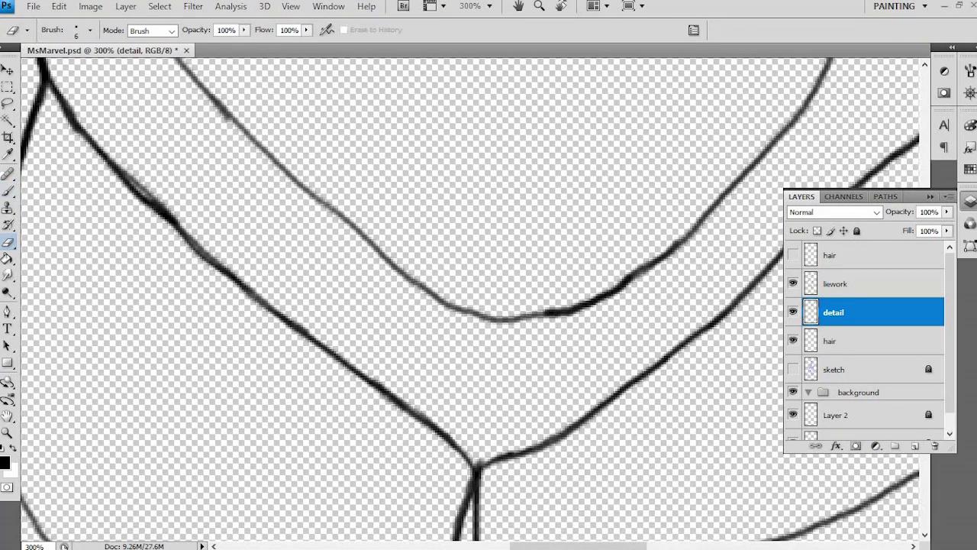
drag(303, 327, 385, 409)
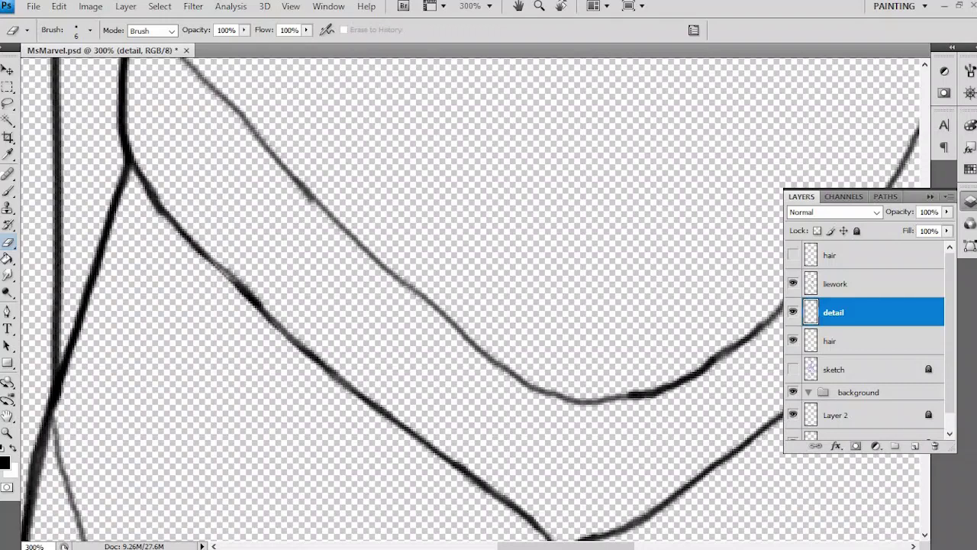
key(b)
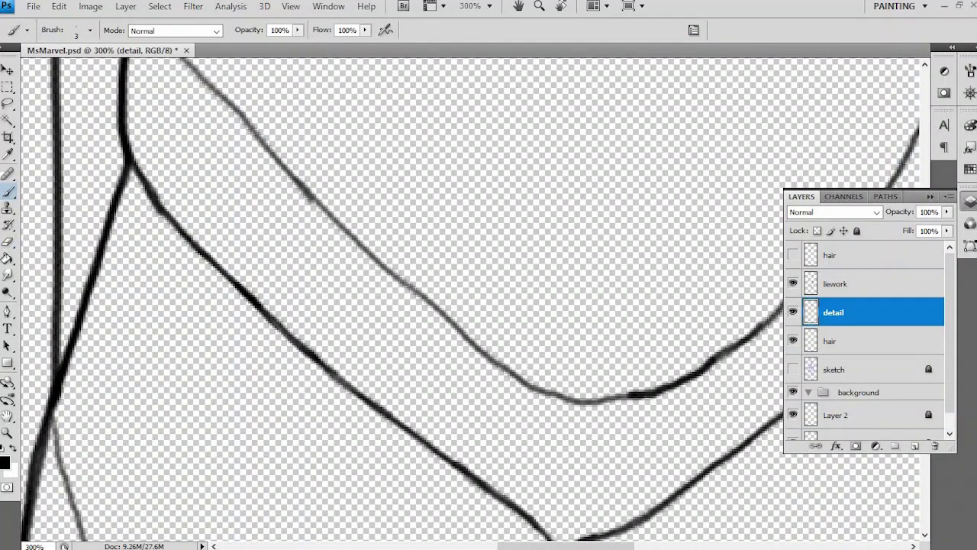
key(e)
drag(305, 229, 394, 420)
key(b)
Step: Thicken the left side of the upper curved hip line with the 3 px brush
drag(231, 138, 318, 296)
drag(235, 177, 291, 270)
drag(458, 381, 306, 153)
drag(263, 275, 365, 365)
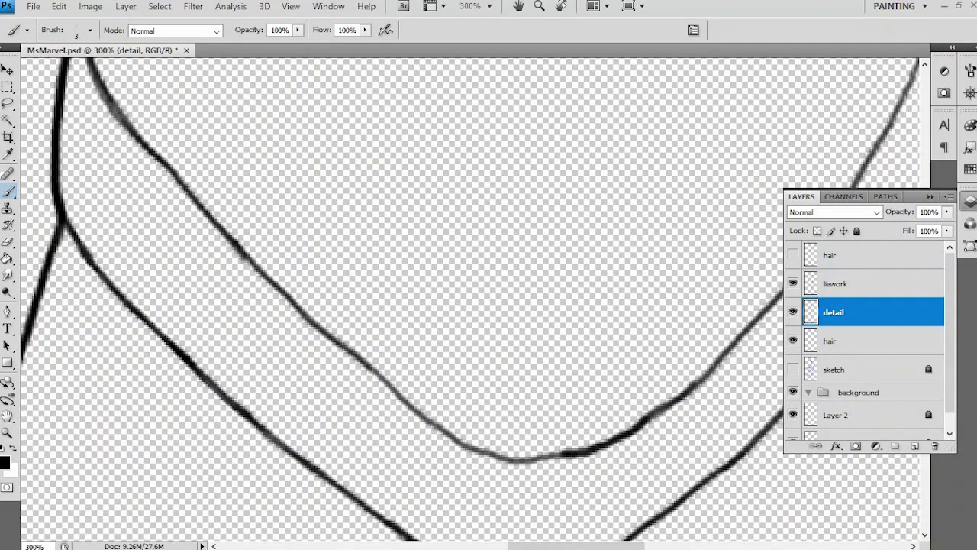
drag(535, 420, 344, 343)
drag(382, 374, 408, 320)
Step: Thicken the bottom and right side of the upper curved hip line, erasing its uneven dark stretch
mouse_move(645, 200)
mouse_down()
mouse_move(534, 291)
mouse_move(424, 320)
mouse_move(399, 314)
mouse_up()
key(e)
drag(458, 305, 428, 410)
key(b)
mouse_move(729, 81)
mouse_down()
mouse_move(699, 141)
mouse_move(580, 301)
mouse_up()
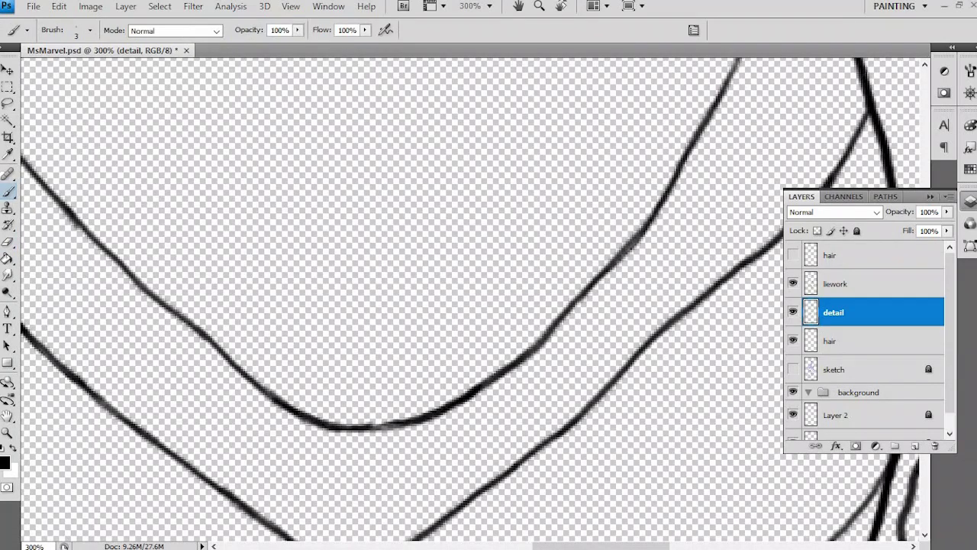
Step: Thicken the upper right end of the upper curved hip line with the 3 px brush
drag(458, 229, 382, 382)
drag(658, 145, 617, 267)
drag(534, 305, 519, 306)
drag(649, 149, 622, 271)
drag(611, 229, 344, 382)
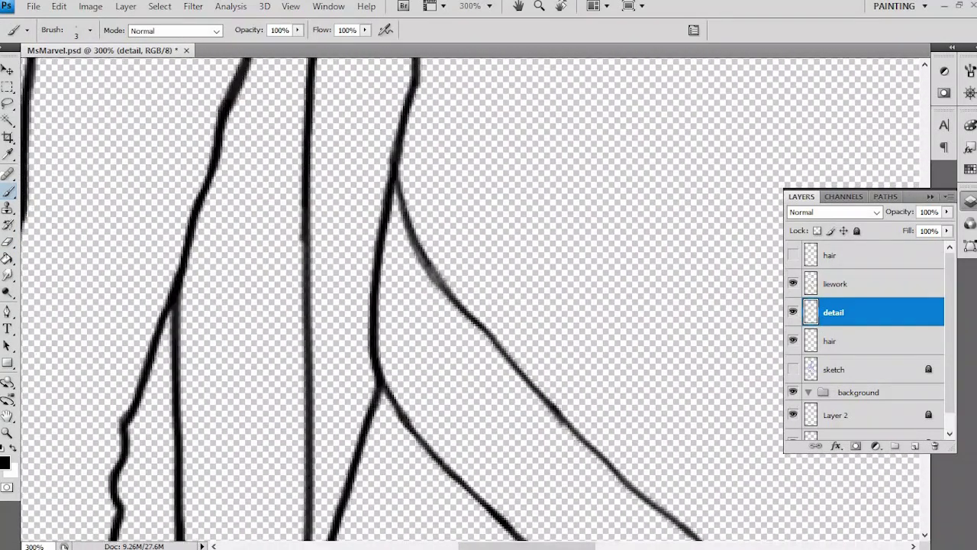
Step: Erase the rough upper left end of the upper curved hip line and redraw it cleanly
key(e)
drag(412, 246, 432, 276)
key(b)
drag(396, 183, 451, 293)
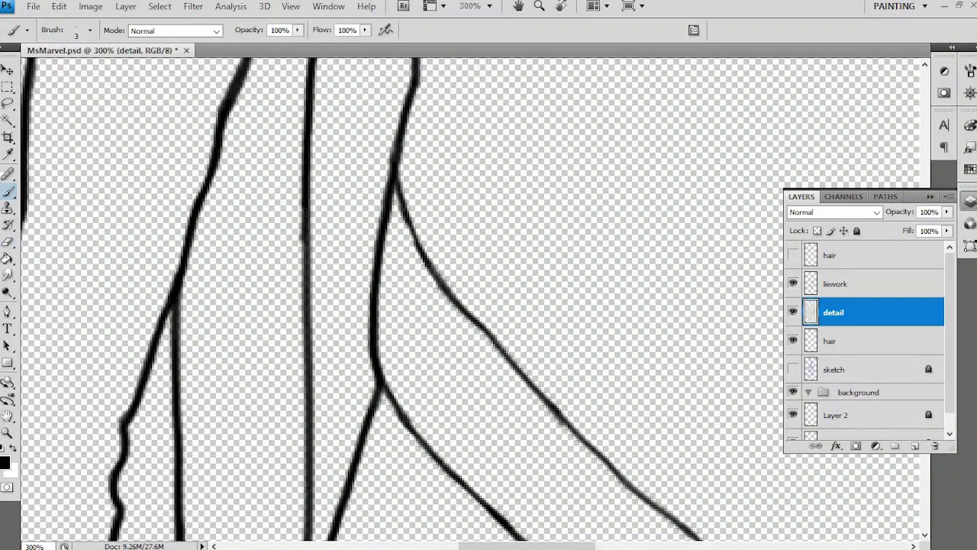
Step: Darken the curved line across the left-hand arm below the armpit with another 3 px brush stroke
drag(381, 305, 496, 229)
mouse_move(264, 207)
mouse_down()
mouse_move(339, 287)
mouse_move(489, 373)
mouse_up()
key(e)
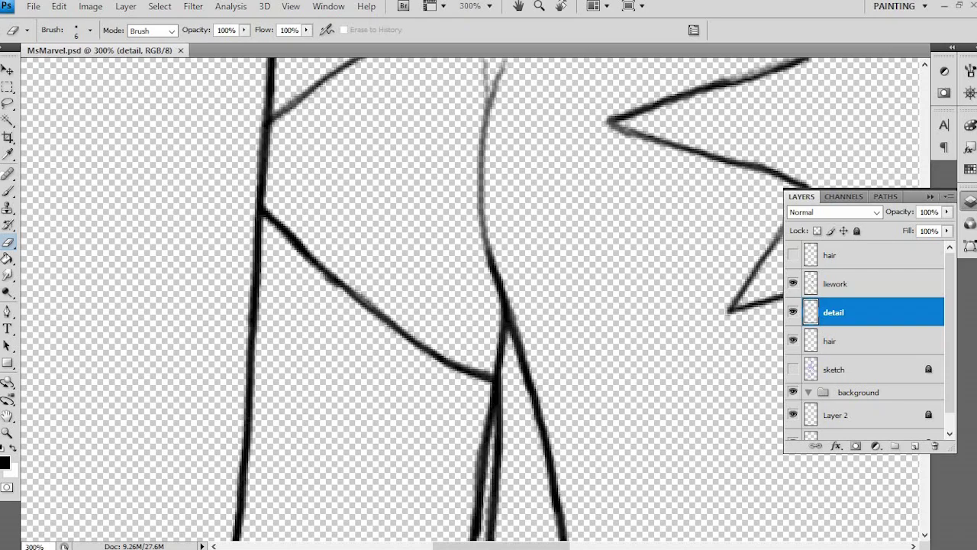
Step: Thicken the upper part of the curved line across the left-hand thigh with the 3 px brush
key(ctrl+minus)
key(ctrl+minus)
key(ctrl+minus)
scroll(489, 306, down, 5)
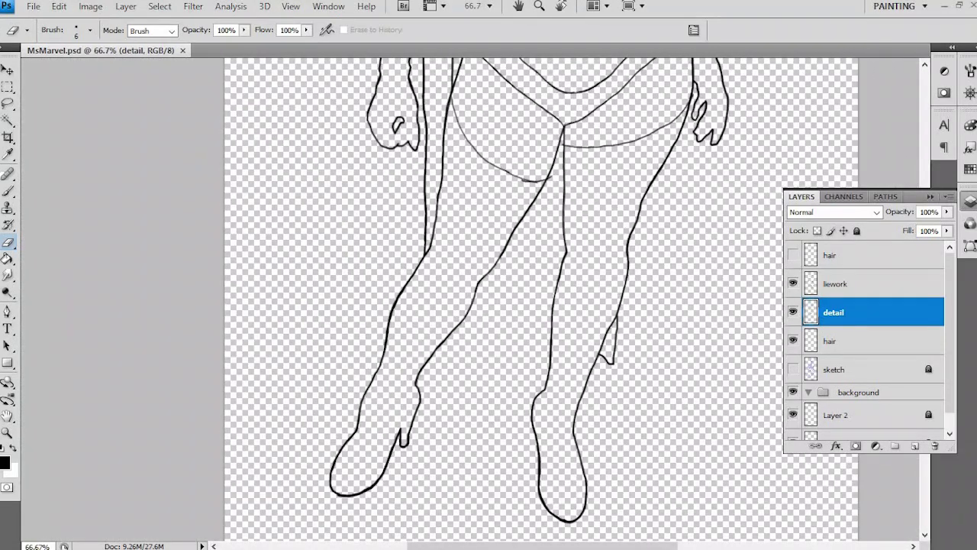
key(ctrl+plus)
key(ctrl+plus)
key(ctrl+plus)
scroll(469, 298, up, 5)
key(b)
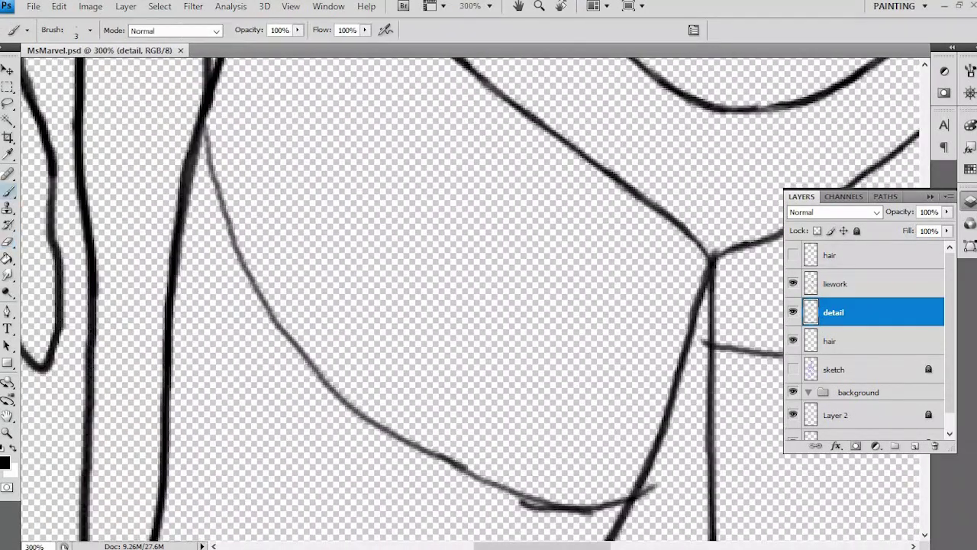
drag(205, 126, 286, 329)
drag(214, 175, 244, 267)
drag(222, 206, 317, 378)
Step: Thicken the lower end of the left-hand thigh curve up to the inner leg and trim its stray marks with the Eraser
mouse_move(279, 320)
mouse_down()
mouse_move(374, 427)
mouse_move(285, 290)
mouse_up()
mouse_move(274, 283)
mouse_down()
mouse_move(412, 355)
mouse_move(495, 375)
mouse_move(554, 356)
mouse_move(553, 368)
mouse_up()
key(e)
drag(432, 369, 471, 378)
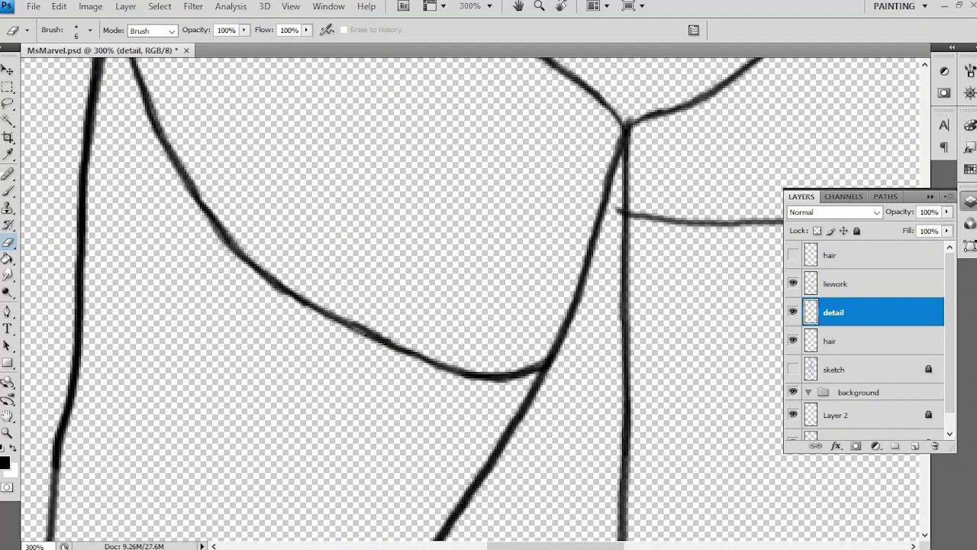
Step: Trim the inner end of the right-hand thigh curve where it overshoots the inner leg line
drag(218, 237, 273, 287)
drag(190, 180, 226, 231)
drag(458, 305, 539, 448)
drag(221, 237, 246, 292)
key(b)
drag(202, 126, 244, 283)
drag(535, 305, 373, 252)
drag(535, 225, 620, 193)
key(e)
drag(611, 229, 160, 298)
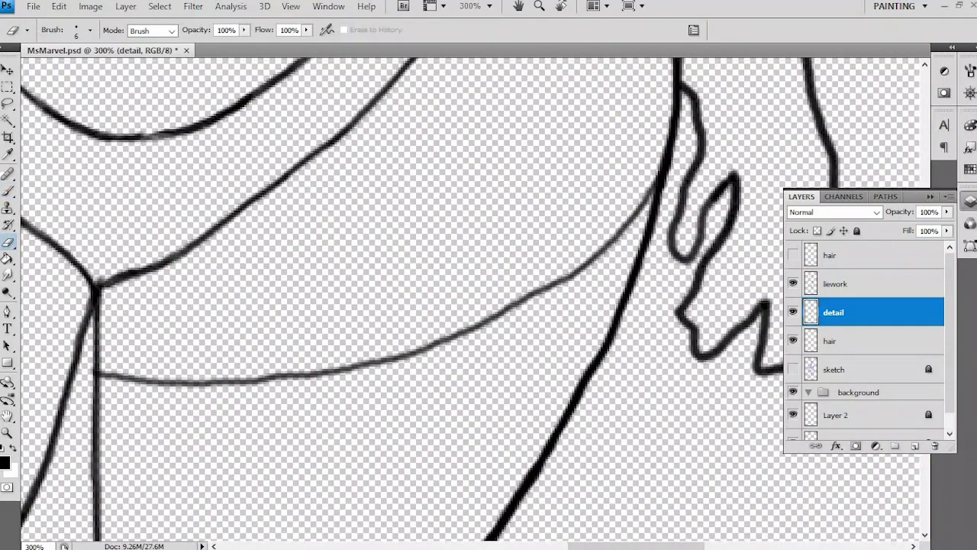
Step: Thicken the full curved line across the right-hand thigh with the 3 px brush, from the outer hip to the inner leg
key(b)
mouse_move(655, 183)
mouse_down()
mouse_move(551, 284)
mouse_move(442, 342)
mouse_up()
mouse_move(441, 342)
mouse_down()
mouse_move(659, 195)
mouse_move(667, 200)
mouse_up()
drag(629, 216, 567, 230)
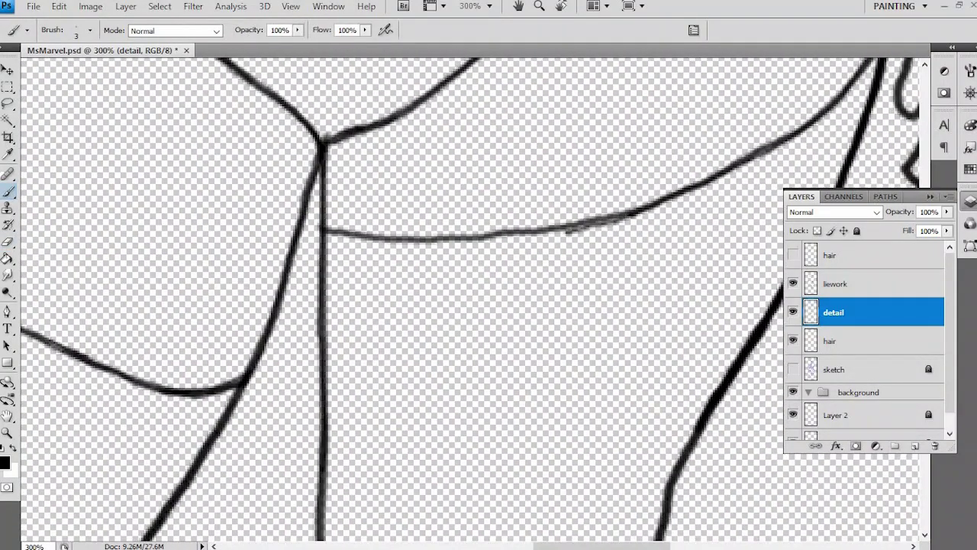
mouse_move(325, 231)
mouse_down()
mouse_move(532, 236)
mouse_move(519, 240)
mouse_move(595, 221)
mouse_up()
drag(513, 239, 474, 239)
key(e)
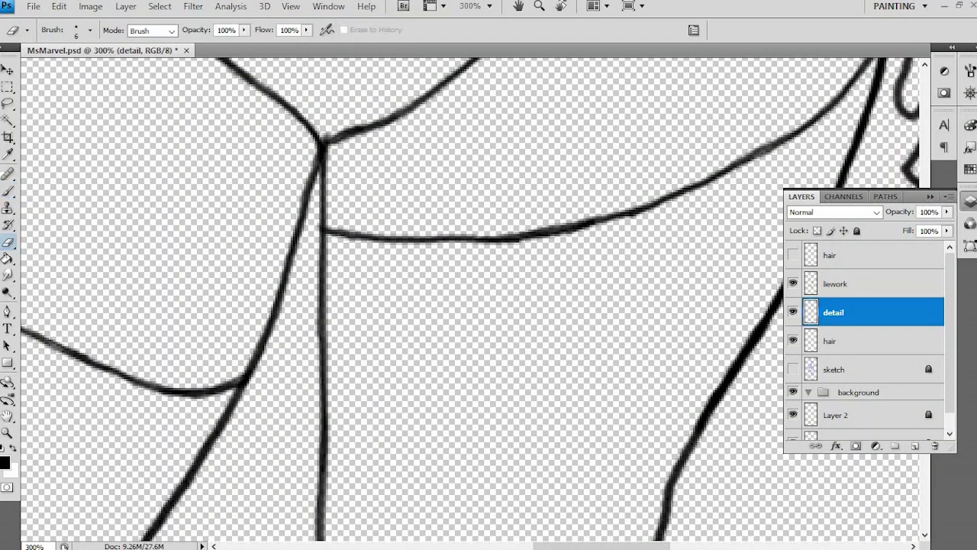
Step: Examine the hip curves, torso, sleeves and shoulder lines for strokes that are still thin or rough
scroll(470, 298, down, 3)
scroll(469, 298, down, 3)
scroll(470, 298, up, 4)
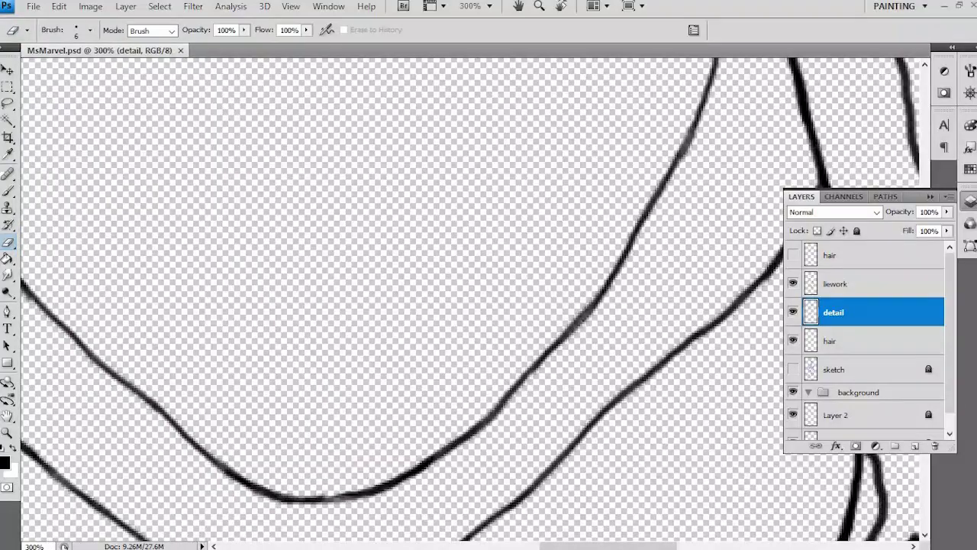
key(b)
scroll(469, 297, down, 3)
scroll(469, 298, up, 5)
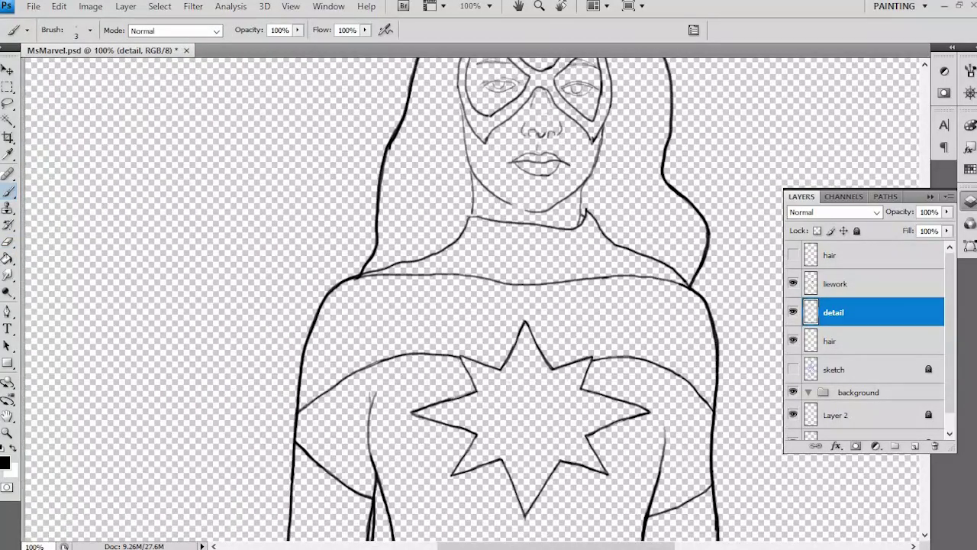
scroll(294, 401, up, 2)
drag(608, 264, 433, 347)
mouse_move(574, 276)
mouse_down()
mouse_move(478, 318)
mouse_move(500, 302)
mouse_up()
key(e)
scroll(469, 298, down, 5)
scroll(469, 298, right, 3)
scroll(470, 298, down, 2)
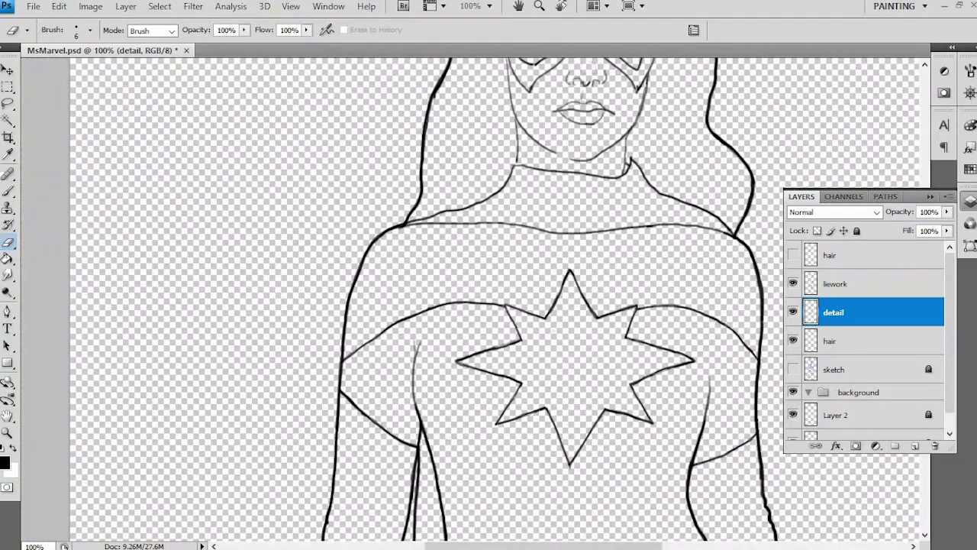
scroll(459, 305, up, 2)
scroll(470, 297, up, 5)
Step: Thicken the left-hand shoulder line, the side of the neck above it and the start of the collar with the 3 px brush
key(b)
mouse_move(541, 66)
mouse_down()
mouse_move(562, 261)
mouse_move(547, 263)
mouse_move(454, 368)
mouse_move(299, 406)
mouse_move(475, 278)
mouse_up()
drag(638, 229, 473, 283)
mouse_move(565, 259)
mouse_down()
mouse_move(473, 281)
mouse_move(267, 370)
mouse_up()
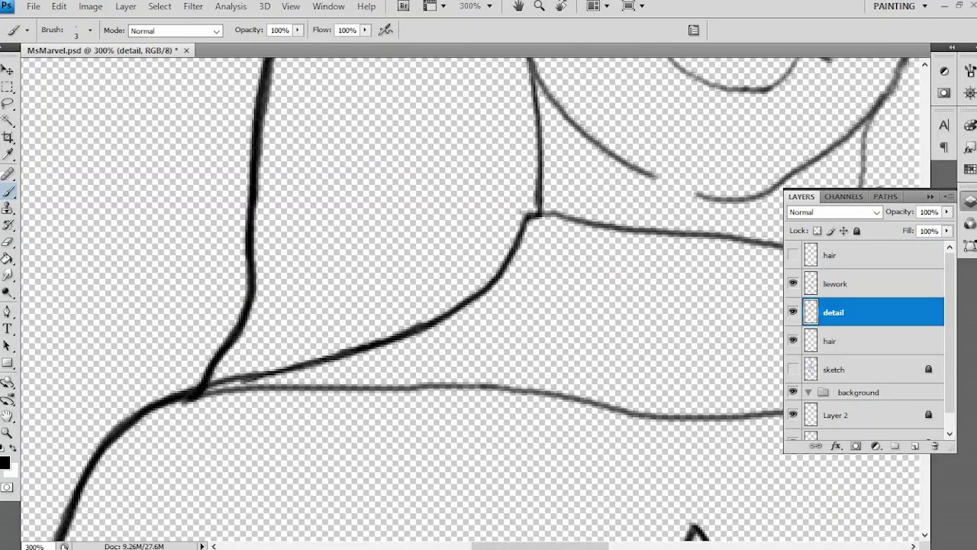
drag(596, 223, 530, 216)
drag(535, 222, 305, 227)
Step: Thicken the right-hand side of the neck and the shoulder line beside it, cleaning up with the Eraser
drag(645, 107, 641, 141)
drag(641, 141, 628, 252)
key(e)
drag(649, 197, 641, 229)
drag(464, 534, 396, 509)
drag(305, 229, 428, 381)
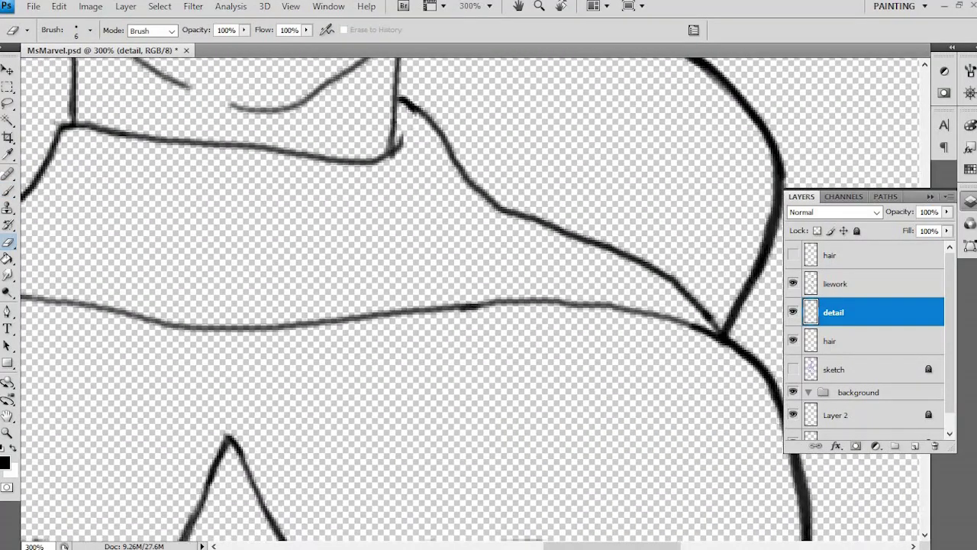
Step: Thicken the left-hand face outline from the mask down to the jaw and neck with the 3 px brush
key(b)
drag(382, 230, 458, 311)
drag(458, 229, 458, 413)
drag(409, 168, 443, 397)
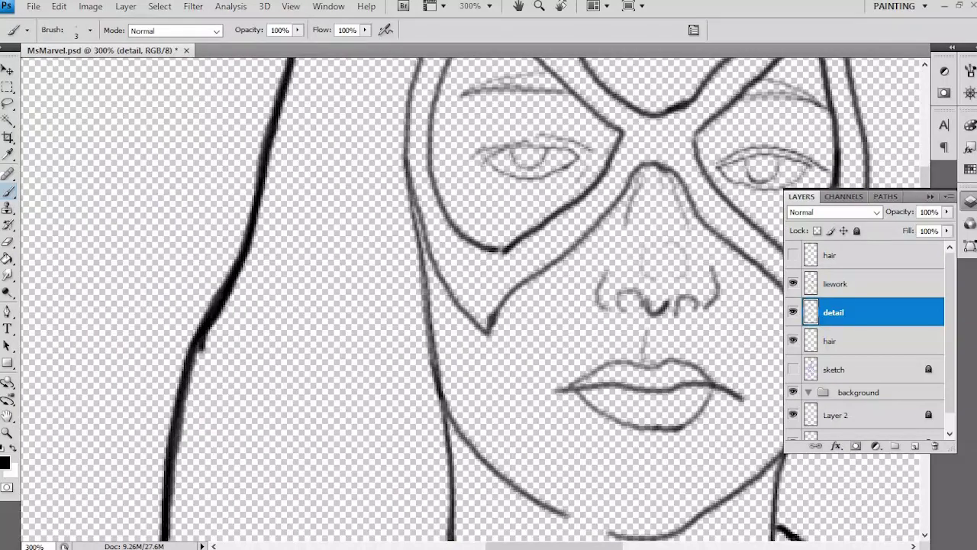
Step: Thicken the lip outline and the lower mask edge from the nose bridge to the left-hand cheek point
drag(535, 382, 328, 198)
drag(626, 153, 572, 322)
mouse_move(356, 256)
mouse_down()
mouse_move(454, 231)
mouse_move(498, 257)
mouse_move(426, 300)
mouse_move(496, 258)
mouse_up()
mouse_move(458, 229)
mouse_down()
mouse_move(435, 341)
mouse_move(519, 390)
mouse_move(504, 194)
mouse_move(529, 227)
mouse_up()
drag(475, 206, 329, 365)
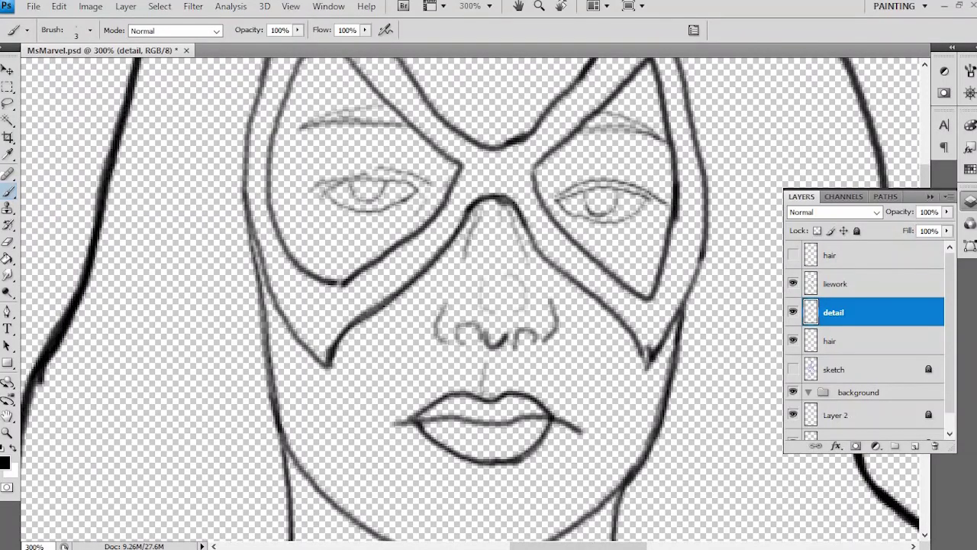
Step: Thicken the lower mask edge to the right-hand cheek point, plus the left-hand outer mask edge and cheek line
mouse_move(507, 200)
mouse_down()
mouse_move(617, 316)
mouse_move(647, 373)
mouse_up()
drag(661, 341, 641, 368)
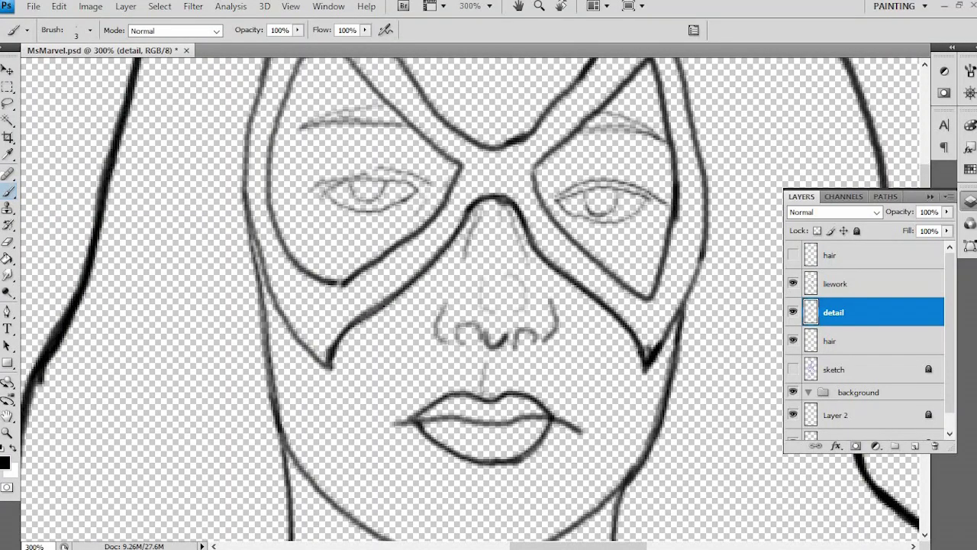
key(e)
key(b)
mouse_move(245, 152)
mouse_down()
mouse_move(279, 315)
mouse_move(330, 368)
mouse_up()
drag(252, 242, 280, 411)
Step: Thicken the upper left-hand outer mask edge and the side of its eye opening, trimming rough spots with the Eraser
scroll(473, 305, up, 3)
mouse_move(382, 88)
mouse_down()
mouse_move(286, 191)
mouse_move(259, 313)
mouse_up()
mouse_move(359, 173)
mouse_down()
mouse_move(333, 178)
mouse_move(310, 200)
mouse_move(296, 242)
mouse_move(292, 345)
mouse_move(310, 384)
mouse_move(369, 411)
mouse_up()
key(e)
drag(288, 340, 275, 393)
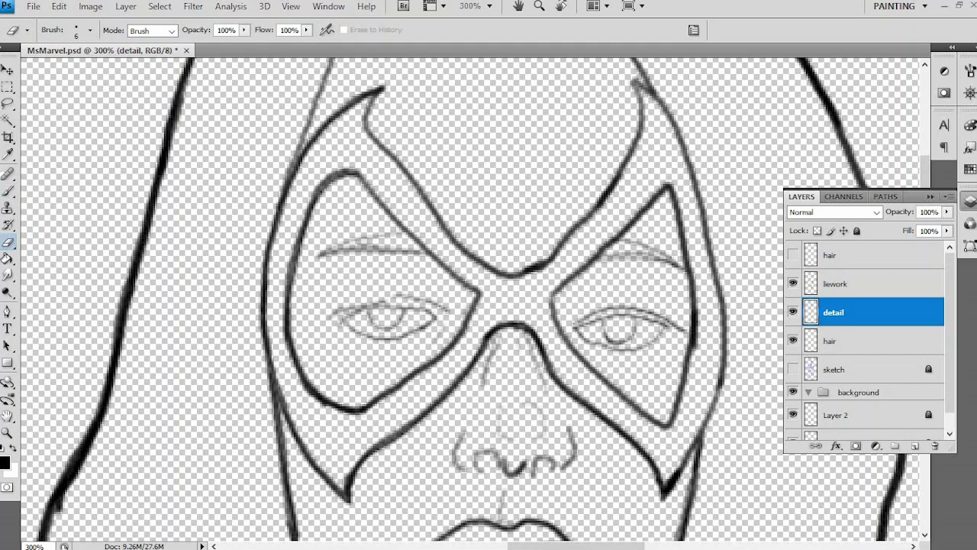
Step: Thicken the upper edge of the left-hand eye opening and the mask's brow edge down to the nose bridge
key(b)
drag(348, 171, 481, 292)
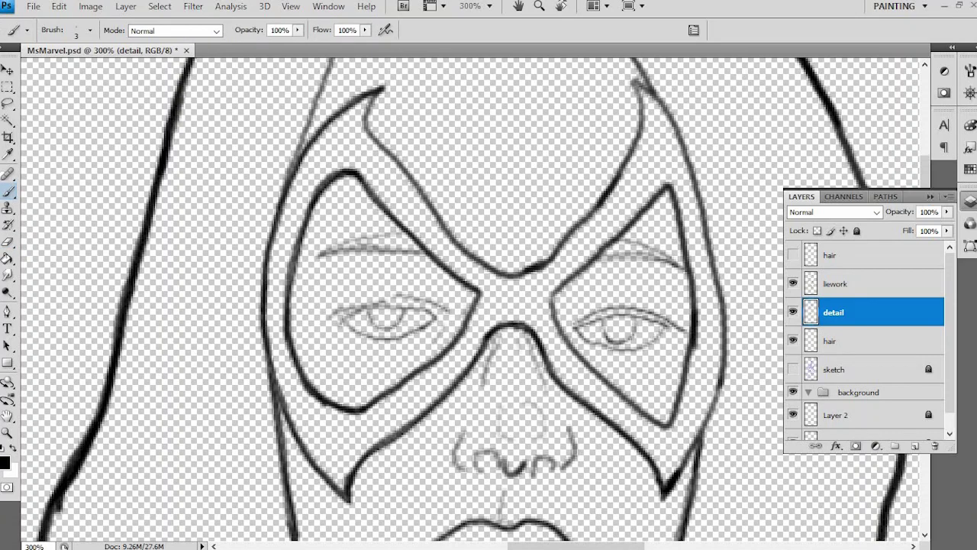
mouse_move(365, 118)
mouse_down()
mouse_move(451, 229)
mouse_move(528, 267)
mouse_up()
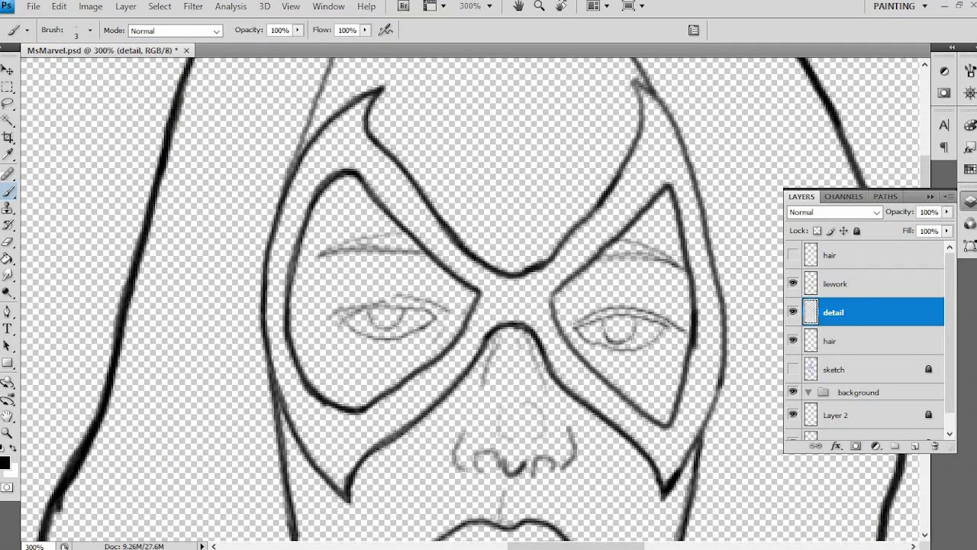
Step: Thicken the right-hand brow edge and eye opening of the mask, tidying the strokes with the Eraser
mouse_move(638, 84)
mouse_down()
mouse_move(643, 130)
mouse_move(560, 247)
mouse_move(528, 263)
mouse_up()
drag(520, 313, 621, 438)
drag(651, 230, 637, 449)
drag(664, 352, 646, 424)
key(e)
drag(651, 370, 646, 414)
Step: Thicken the right-hand outer edge of the mask from its upper tip to the cheek and clean it with the Eraser
key(b)
mouse_move(602, 96)
mouse_down()
mouse_move(672, 296)
mouse_move(684, 367)
mouse_move(658, 475)
mouse_up()
key(e)
drag(692, 279, 689, 405)
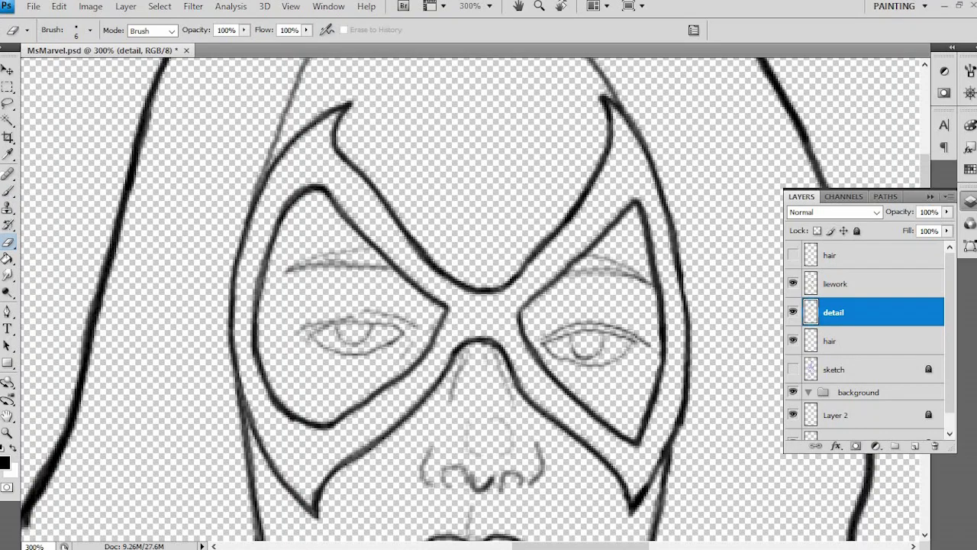
Step: Thicken the forehead outline from the top of the head down both sides to the mask with the 3 px brush
key(ctrl+minus)
key(ctrl+minus)
key(ctrl+minus)
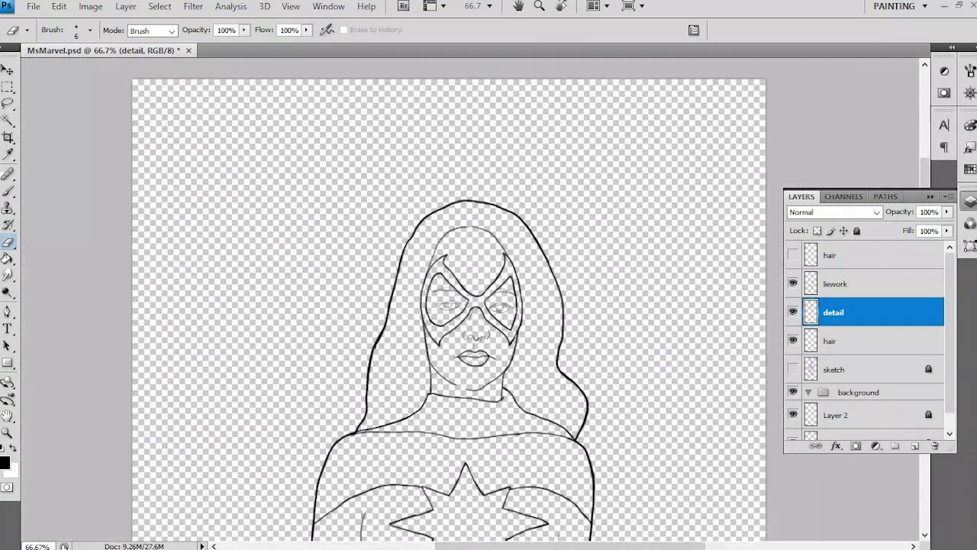
key(ctrl+plus)
key(ctrl+plus)
key(ctrl+plus)
key(b)
mouse_move(514, 90)
mouse_down()
mouse_move(571, 95)
mouse_move(624, 131)
mouse_up()
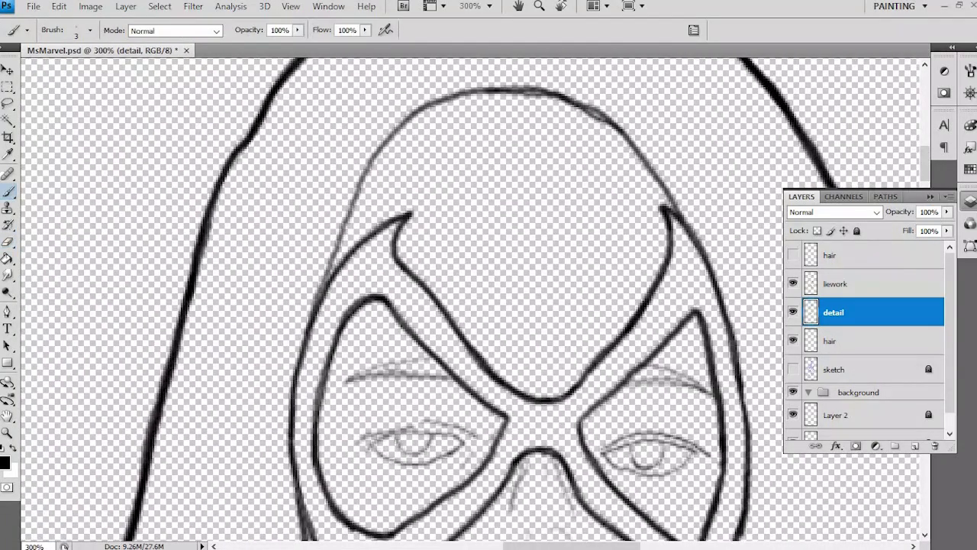
mouse_move(510, 90)
mouse_down()
mouse_move(582, 97)
mouse_move(625, 132)
mouse_move(567, 99)
mouse_move(442, 97)
mouse_move(403, 130)
mouse_move(310, 321)
mouse_up()
key(e)
key(b)
key(e)
key(b)
Step: Compare the whole figure's line art with the sketch layer by showing it briefly and hiding it again
key(ctrl+minus)
key(ctrl+minus)
key(ctrl+minus)
key(ctrl+minus)
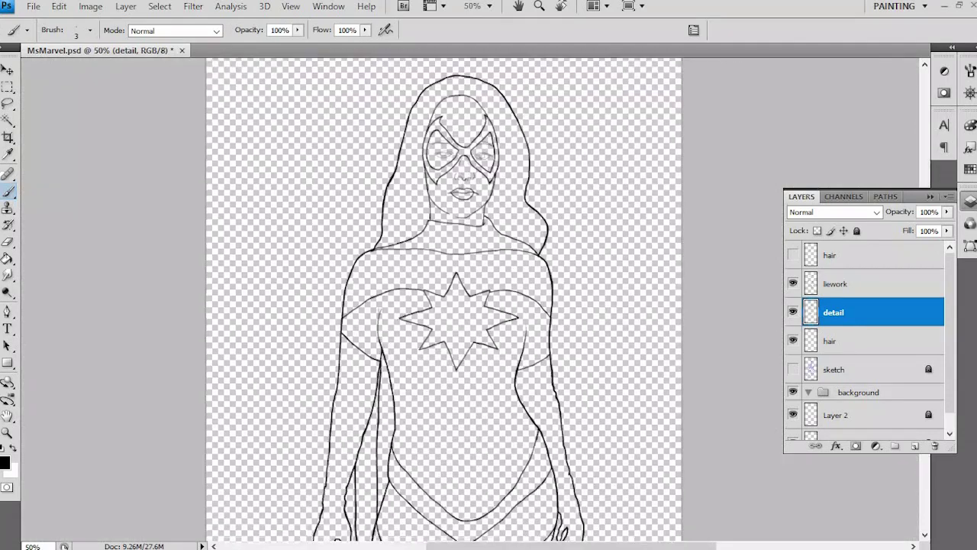
key(ctrl+minus)
click(793, 369)
click(793, 369)
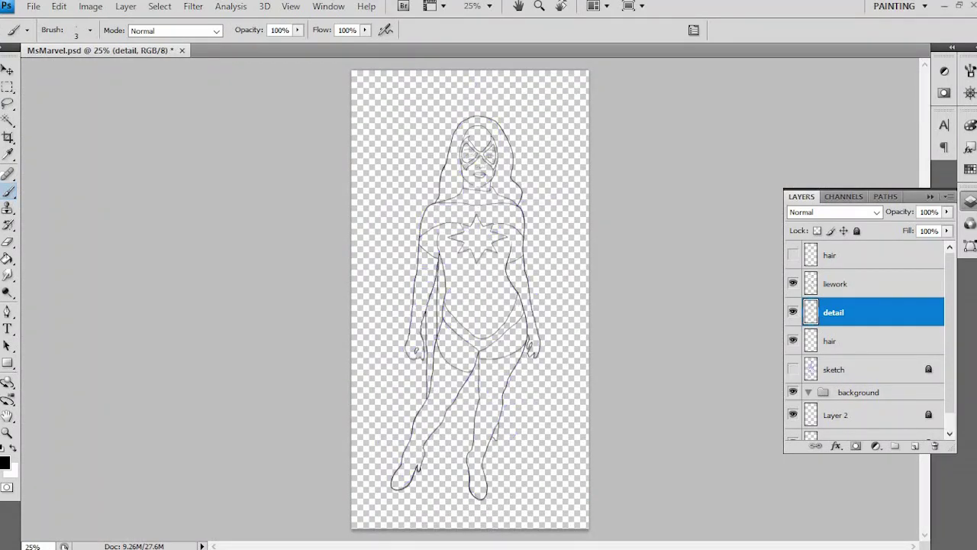
key(ctrl+plus)
key(ctrl+plus)
key(ctrl+plus)
key(F7)
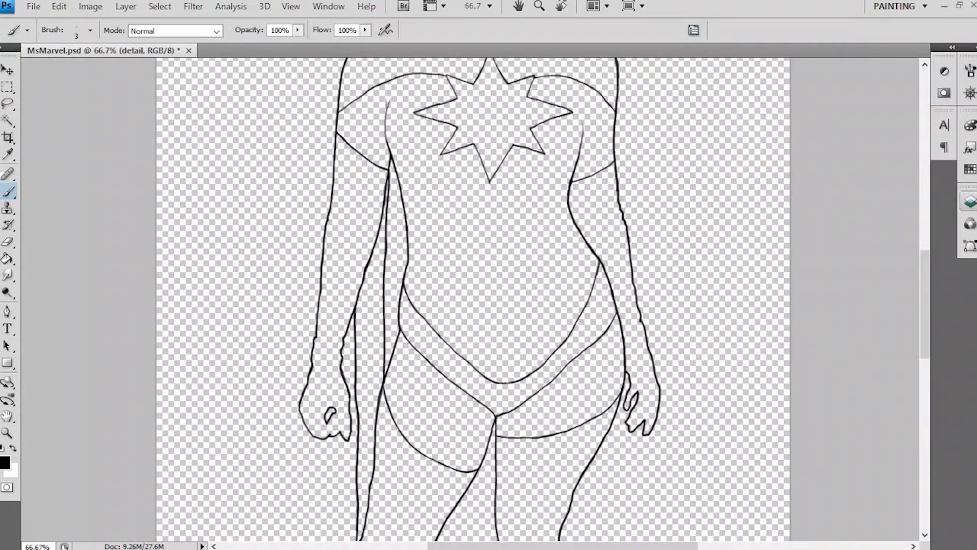
Step: Fill Layer 2 in the background group with white
key(F7)
click(850, 397)
key(x)
key(g)
key(alt+BackSpace)
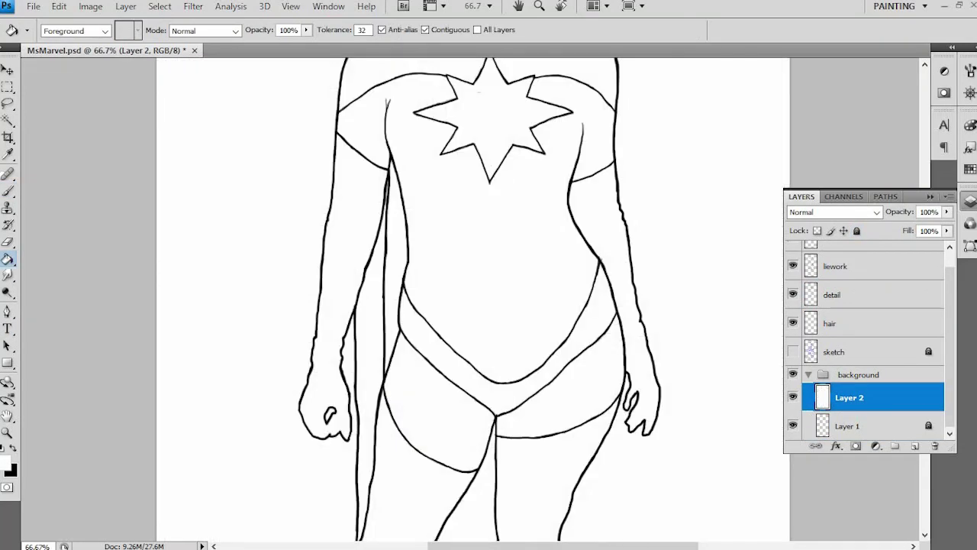
Step: Restore black as the foreground color, lock and collapse the background group, and return to the brush on the detail layer
key(x)
click(849, 425)
click(859, 374)
scroll(473, 298, up, 5)
key(ctrl+minus)
key(ctrl+minus)
key(ctrl+minus)
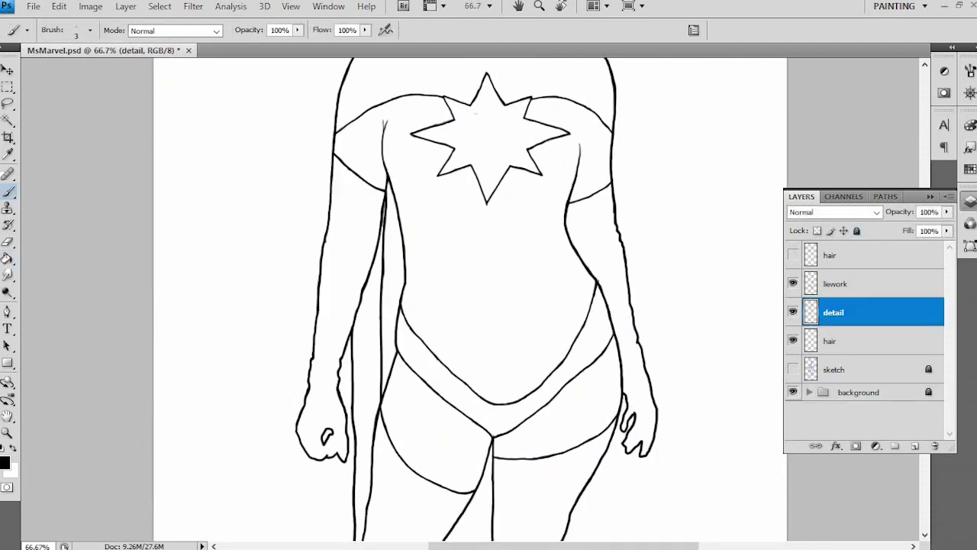
Step: Sketch light fold lines across the right-hand forearm near the elbow and above the wrist with the 3 px brush
key(ctrl+plus)
drag(692, 197, 632, 209)
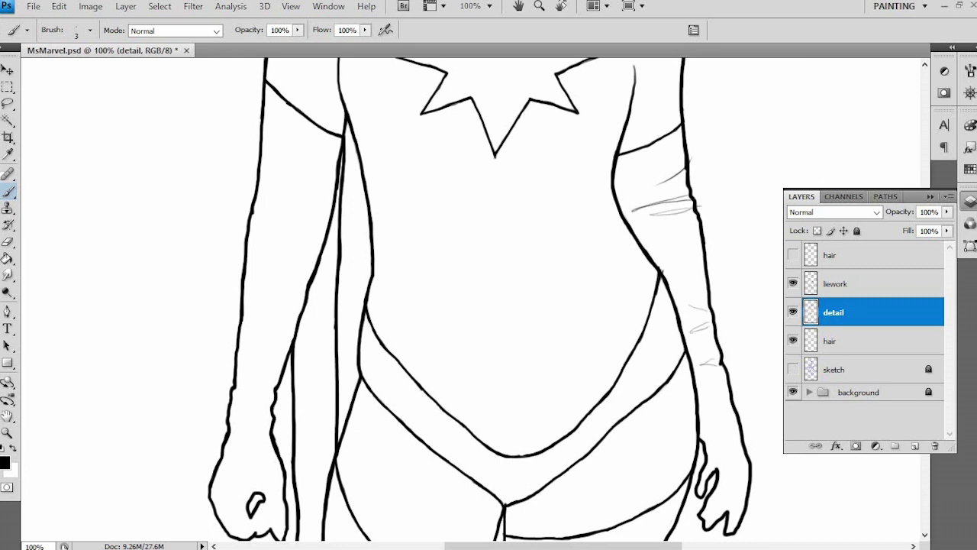
scroll(489, 305, down, 3)
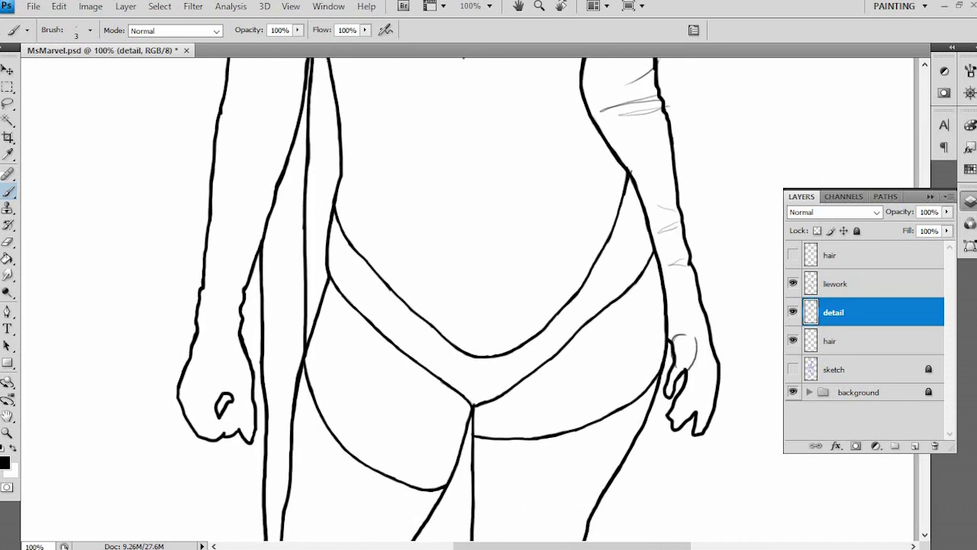
Step: Sketch the palm, finger and wrist crease lines inside the right-hand hand, erasing overlapping parts of the construction lines
key(e)
drag(677, 336, 695, 368)
drag(674, 408, 681, 417)
key(b)
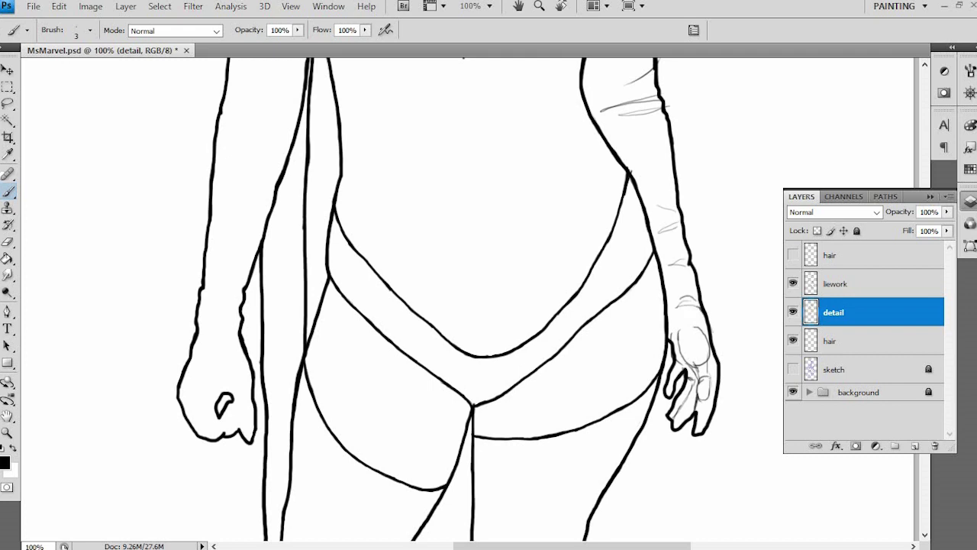
key(e)
drag(698, 355, 701, 380)
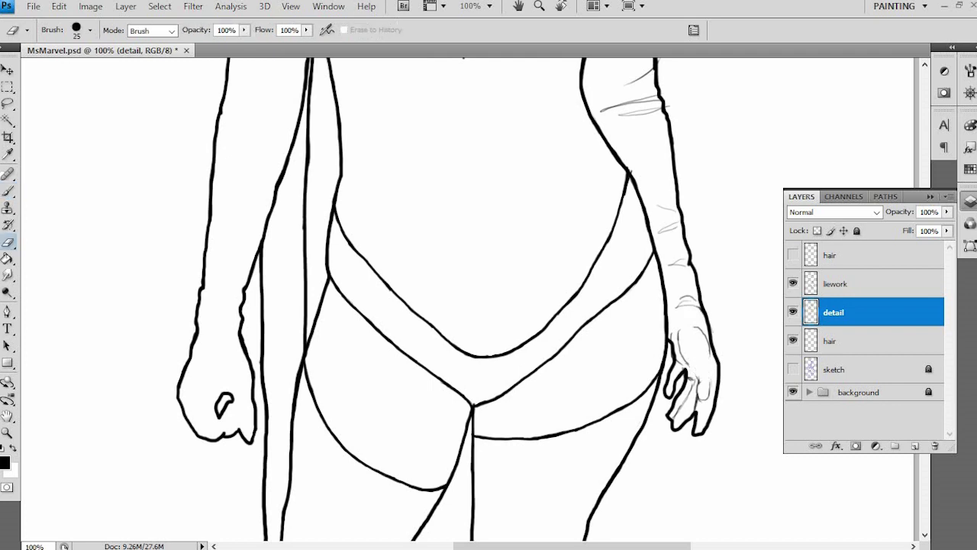
Step: Darken the thumb, palm and finger lines inside the right-hand hand with the 3 px brush
key(b)
drag(682, 358, 699, 390)
mouse_move(690, 374)
mouse_down()
mouse_move(704, 397)
mouse_move(712, 392)
mouse_up()
drag(693, 371, 703, 386)
drag(704, 352, 707, 374)
drag(701, 328, 710, 350)
drag(670, 320, 672, 341)
drag(704, 317, 707, 333)
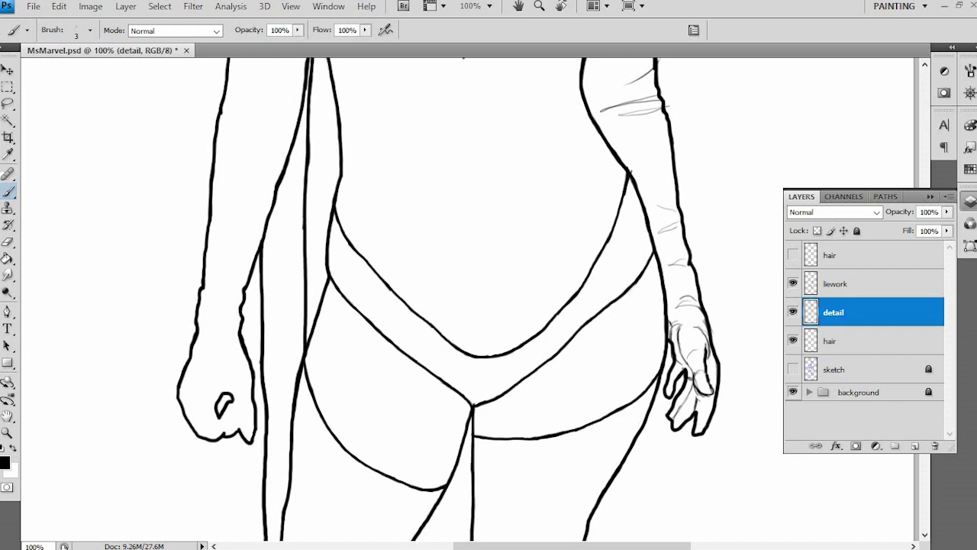
drag(695, 394, 698, 411)
mouse_move(696, 405)
mouse_down()
mouse_move(710, 414)
mouse_move(681, 409)
mouse_up()
Step: Draw the thumb and curled fingers inside the left-hand fist and add light fold lines around its wrist
drag(458, 321, 633, 252)
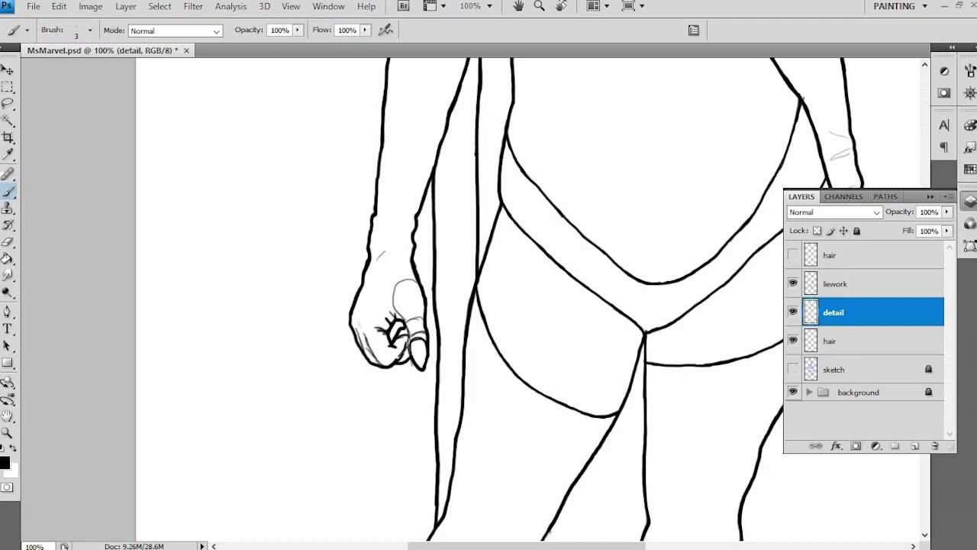
scroll(508, 305, up, 5)
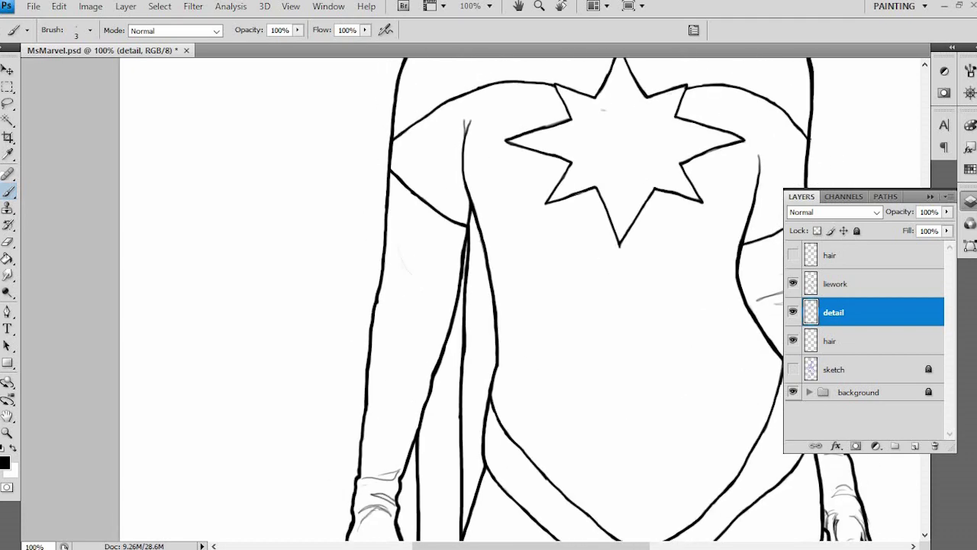
scroll(496, 306, up, 8)
Step: Sketch light fold lines around the knee of the right-hand leg with the 3 px brush
scroll(497, 305, down, 20)
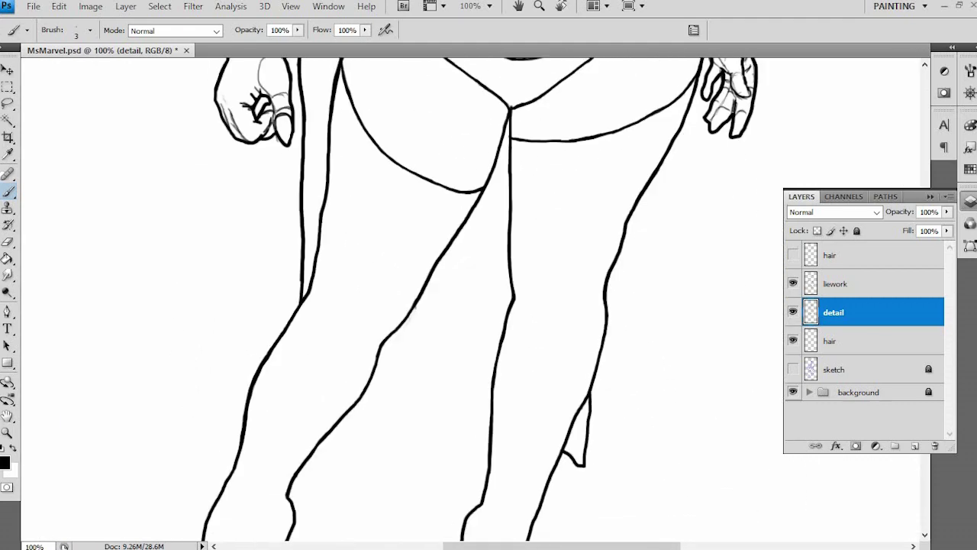
drag(631, 324, 615, 366)
drag(618, 365, 605, 391)
drag(551, 349, 599, 355)
mouse_move(547, 365)
mouse_down()
mouse_move(615, 386)
mouse_move(593, 386)
mouse_up()
drag(643, 323, 628, 345)
drag(616, 428, 586, 415)
Step: Sketch light fold lines on the left-hand knee and shin and around the ankles and feet of both boots
scroll(489, 305, down, 4)
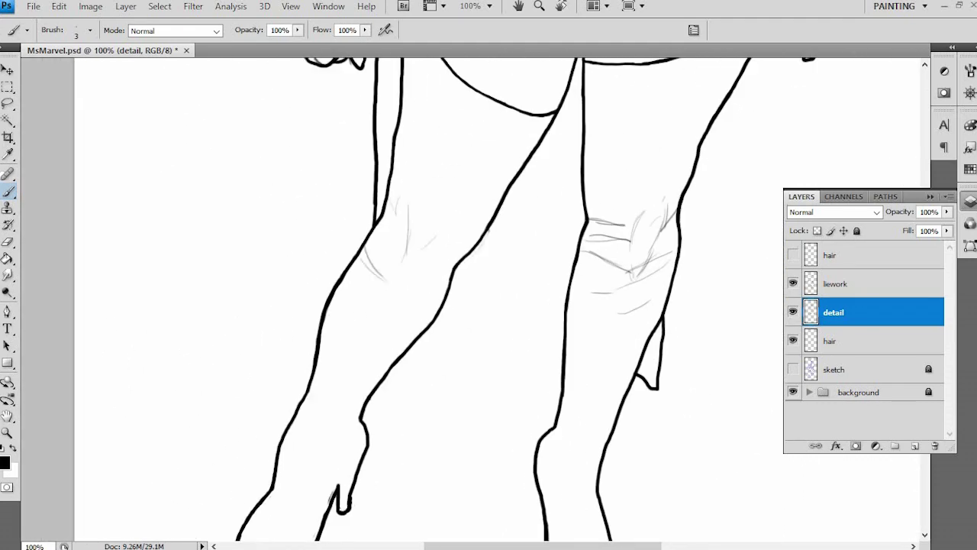
scroll(489, 305, down, 3)
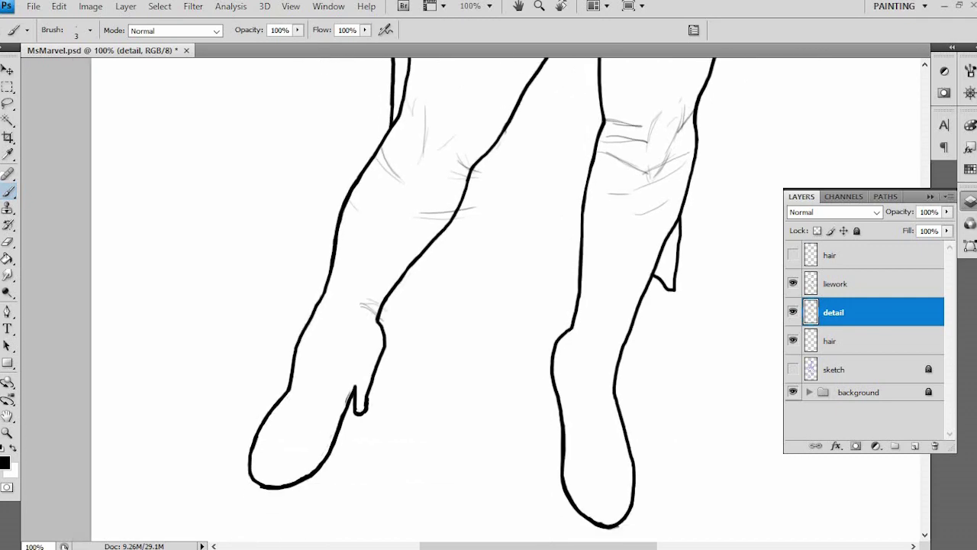
scroll(489, 305, up, 15)
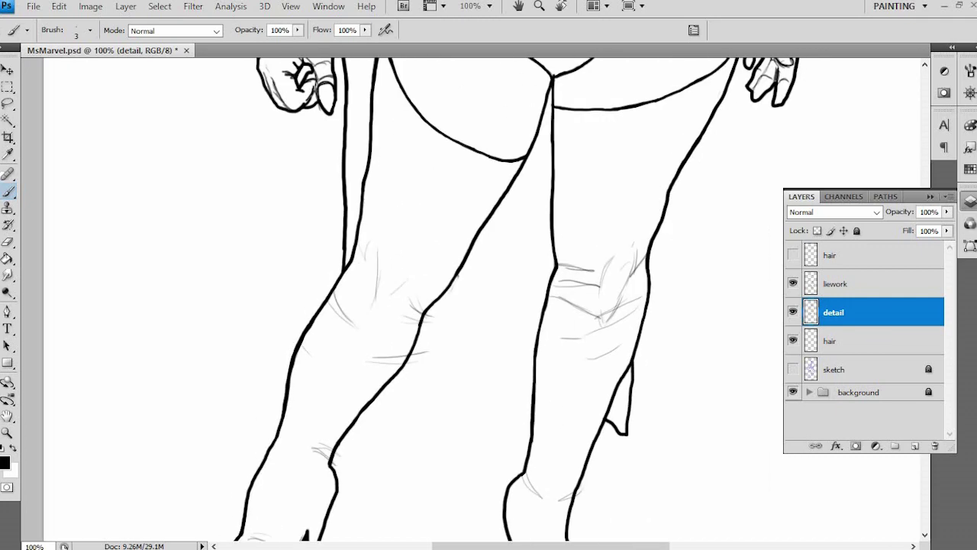
scroll(489, 306, down, 10)
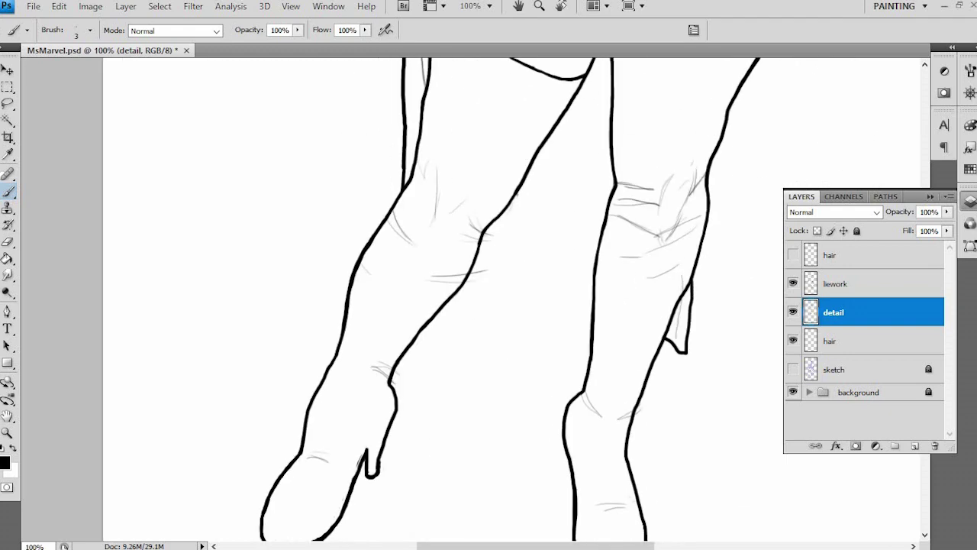
Step: Erase the stray fold-line ends outside the outline of the left-hand leg and boot with the 10 px eraser
key(ctrl+minus)
key(e)
key(ctrl+plus)
key(ctrl+plus)
key(ctrl+plus)
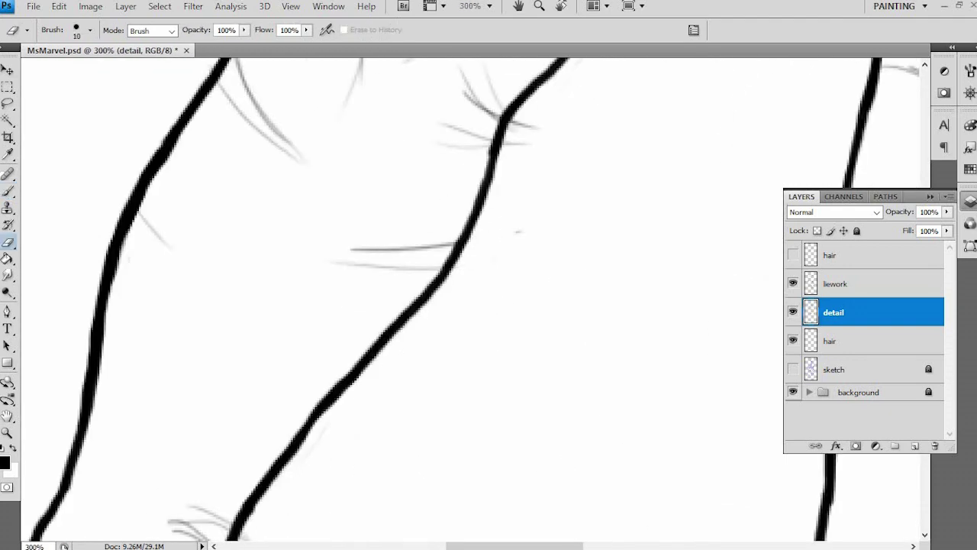
scroll(473, 298, down, 5)
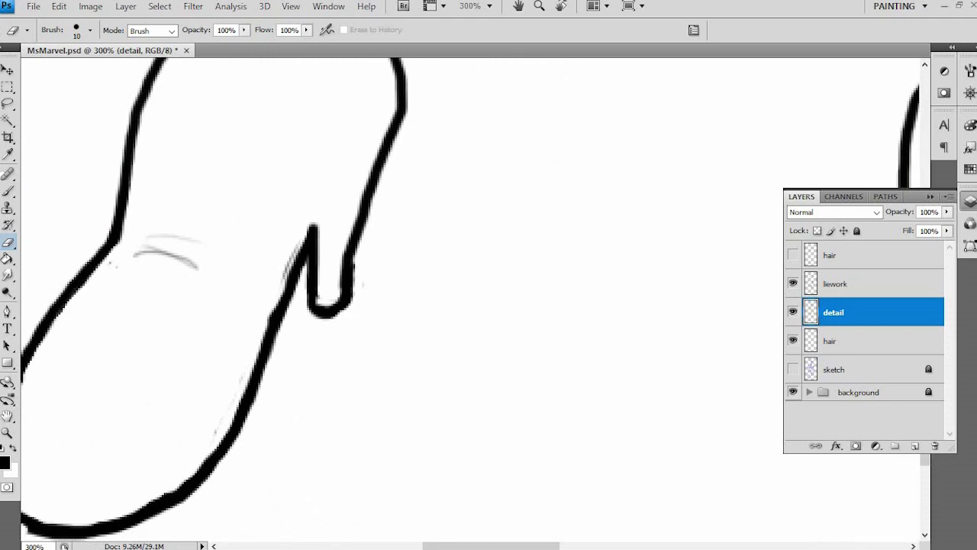
Step: Thicken the outline where the right-hand hand meets the hip on the liework layer with the 5 px brush
scroll(474, 298, up, 5)
scroll(473, 297, up, 8)
scroll(473, 298, right, 4)
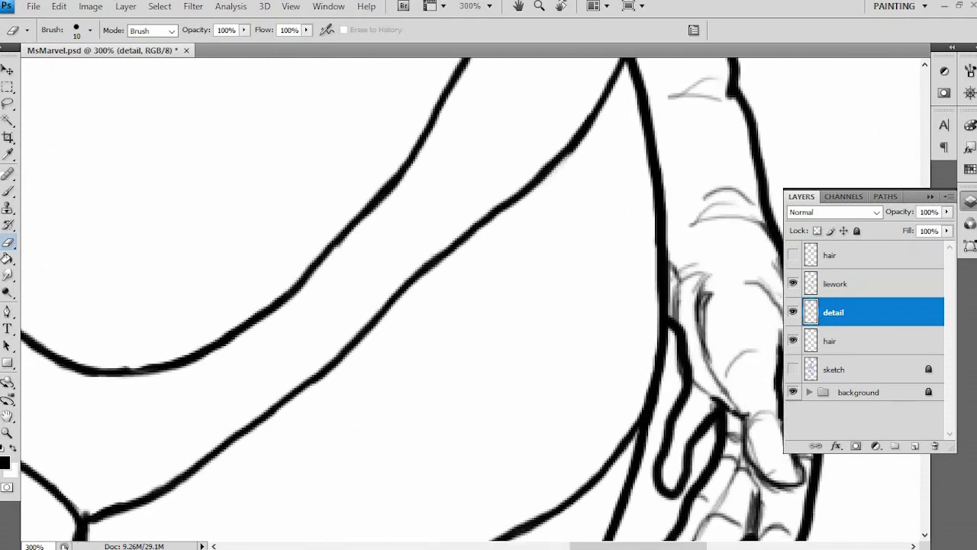
key(alt+bracketright)
key(b)
drag(580, 172, 584, 213)
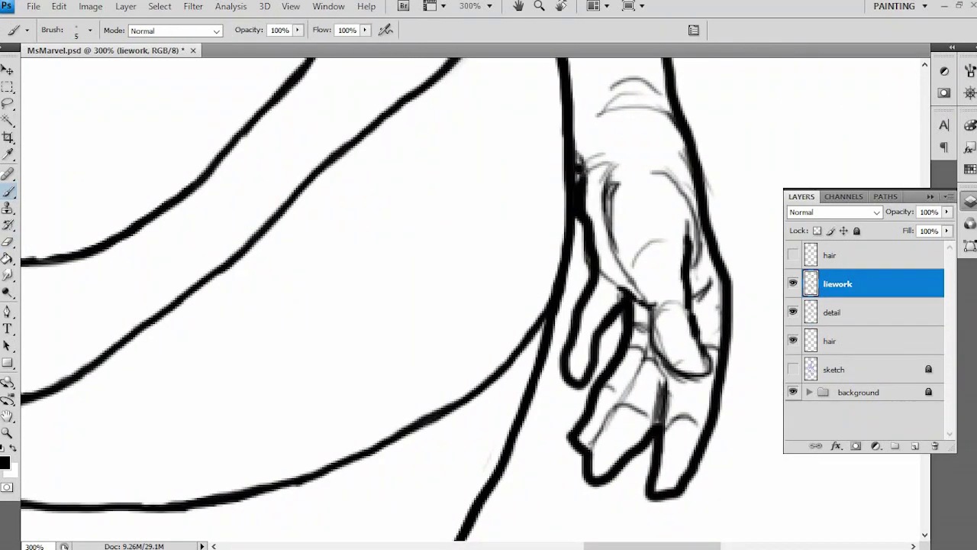
Step: Erase and redraw the inner edge of the first finger on the right-hand hand in the liework layer
key(e)
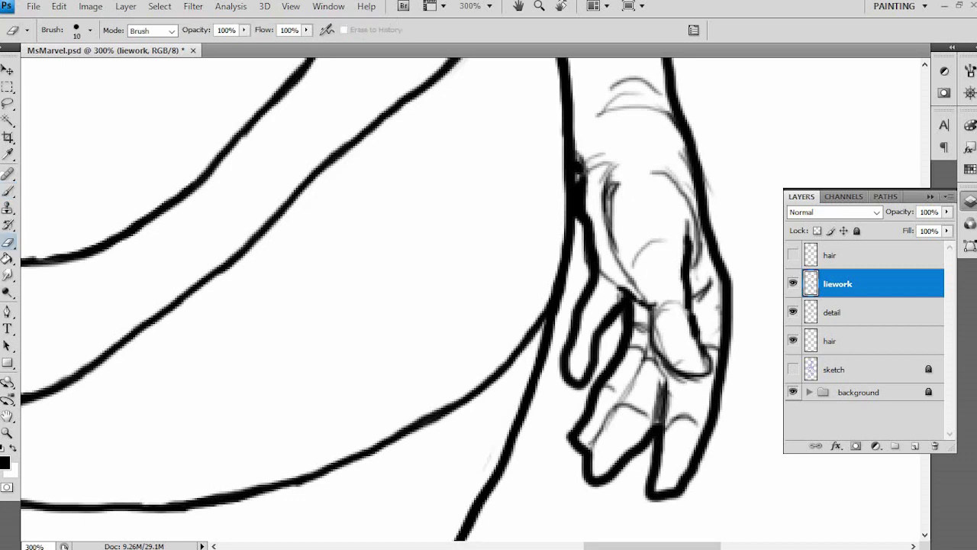
key(alt+bracketleft)
scroll(474, 298, down, 1)
scroll(474, 297, left, 1)
key(alt+bracketright)
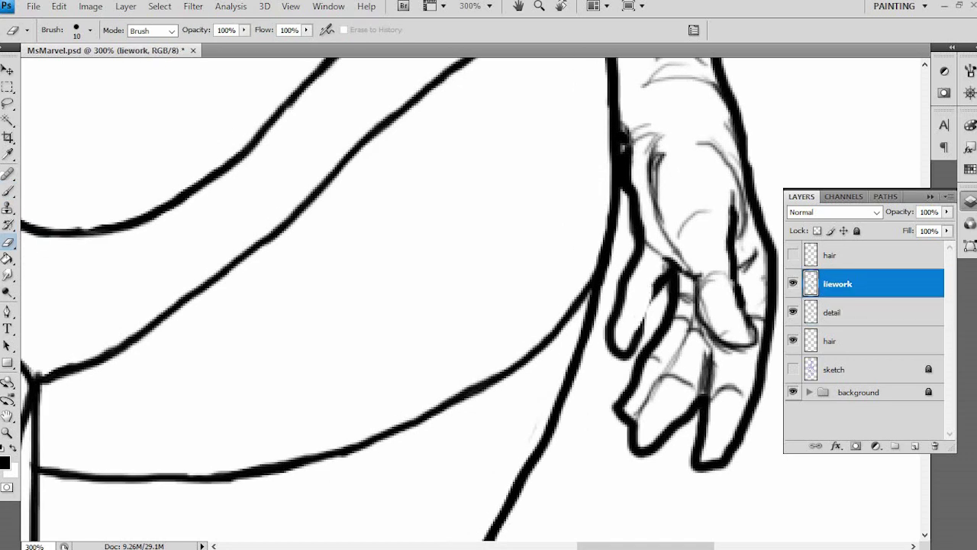
key(b)
key(e)
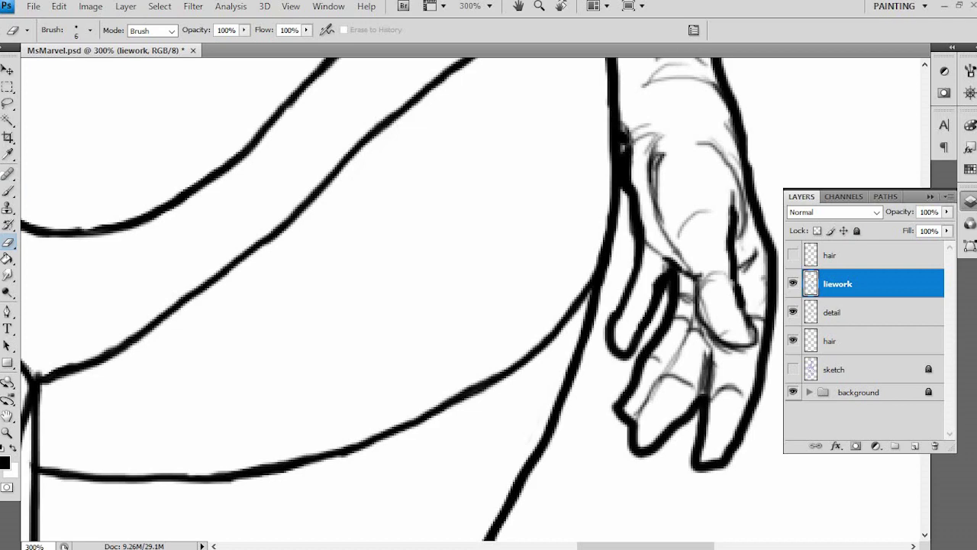
Step: Erase the stray detail marks outside the thigh outline just above the left-hand knee
key(alt+bracketleft)
key(ctrl+minus)
scroll(473, 298, down, 6)
key(ctrl+plus)
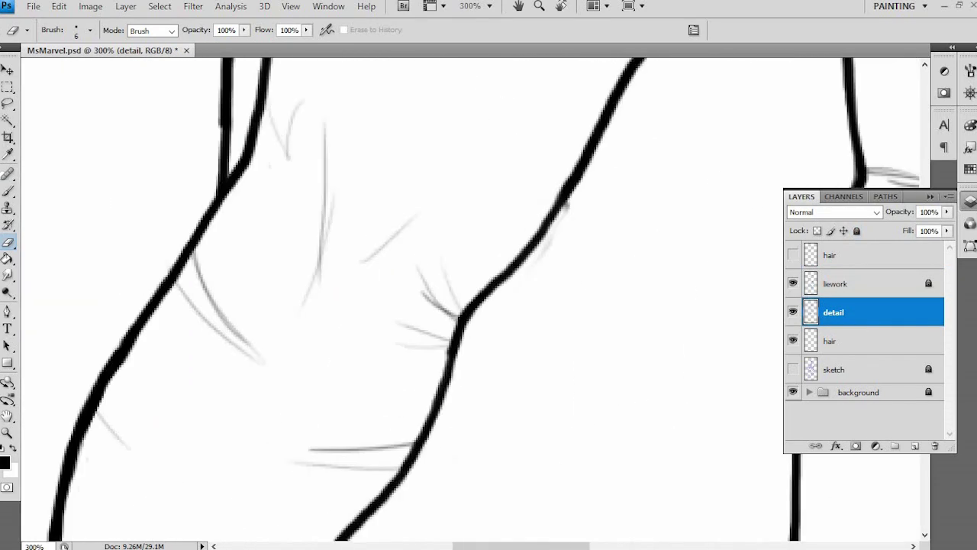
key(alt+bracketright)
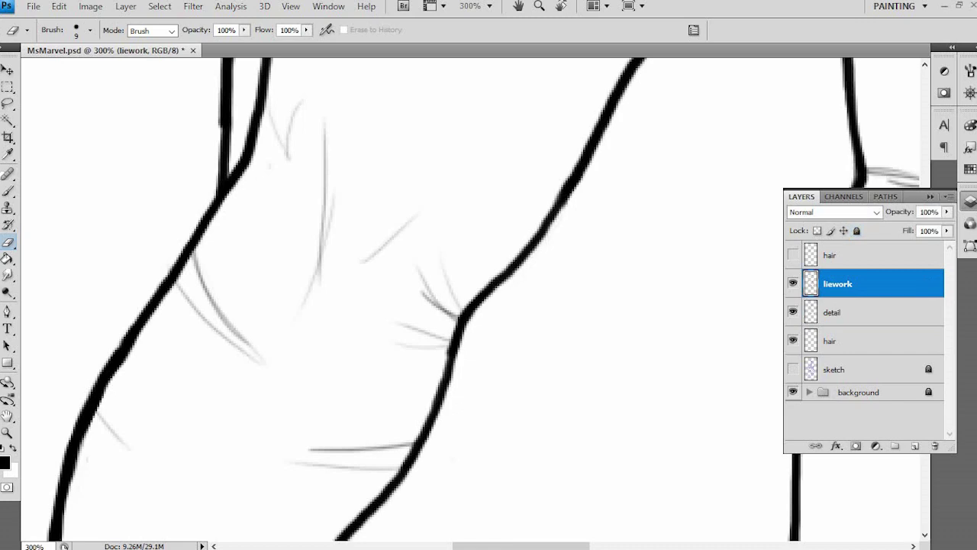
Step: Touch up the chest star outline and the collar lines with the 4 px brush and the 2 px eraser
scroll(473, 298, up, 10)
key(alt+bracketleft)
scroll(473, 297, up, 10)
scroll(473, 297, right, 8)
key(b)
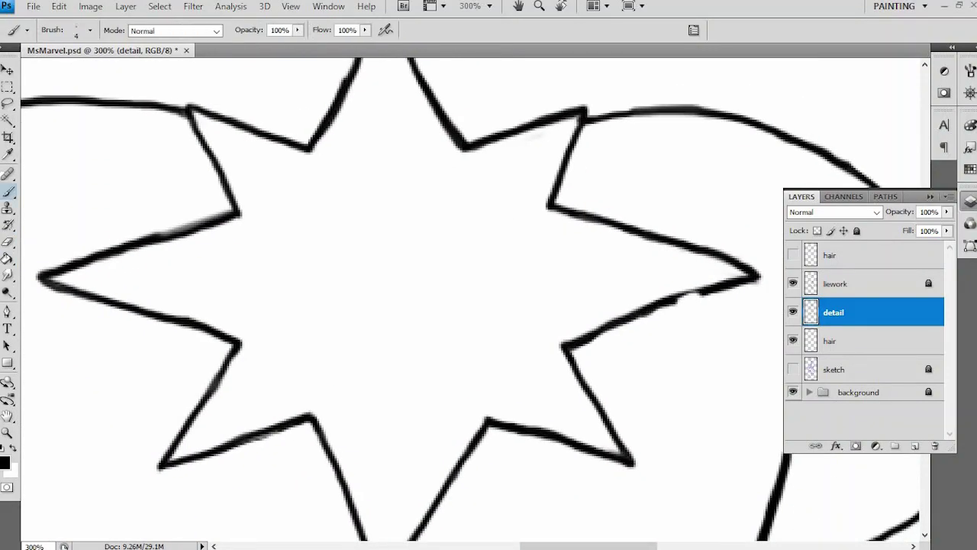
scroll(470, 299, up, 5)
scroll(470, 299, left, 5)
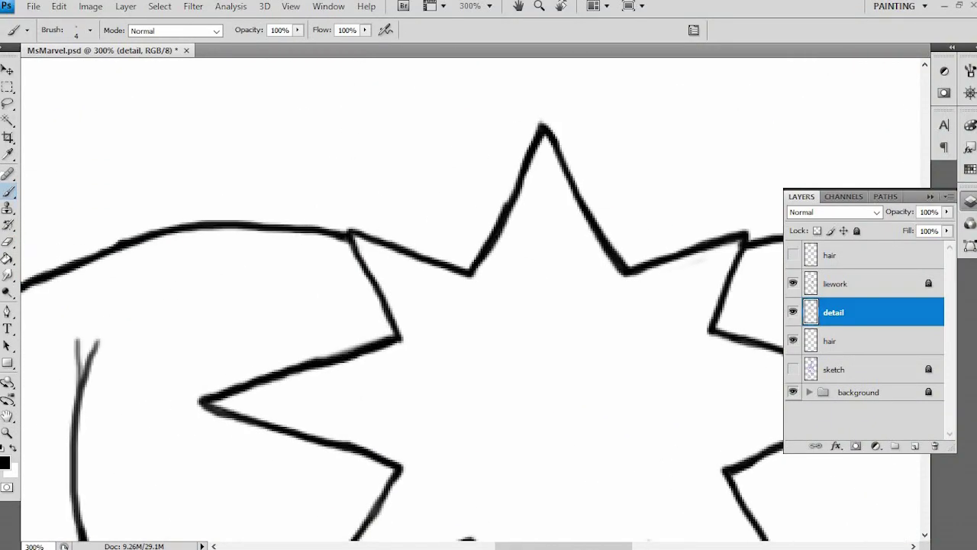
scroll(473, 298, up, 5)
scroll(473, 298, right, 2)
key(e)
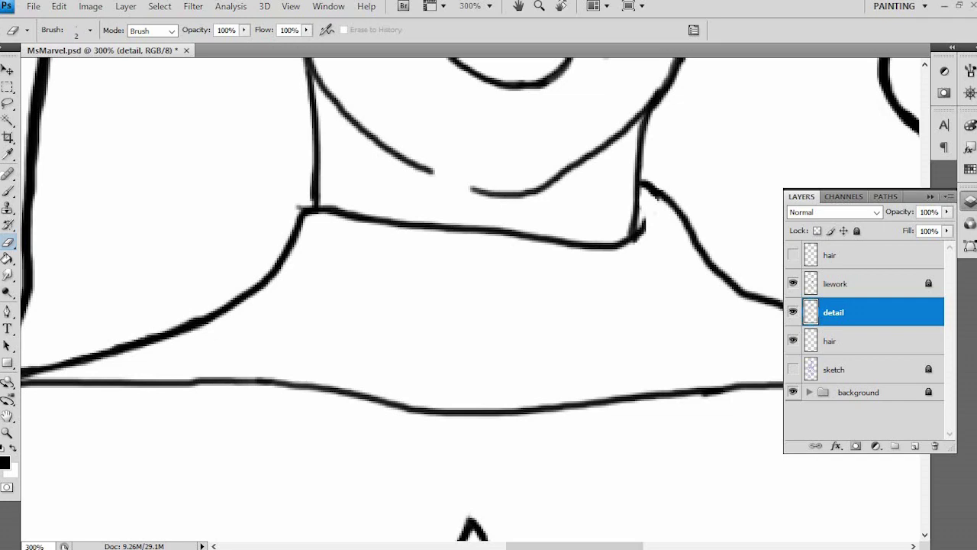
scroll(473, 298, up, 15)
Step: Move the lower hair layer above the liework layer in the layer stack
key(ctrl+minus)
key(ctrl+minus)
key(ctrl+minus)
key(ctrl+minus)
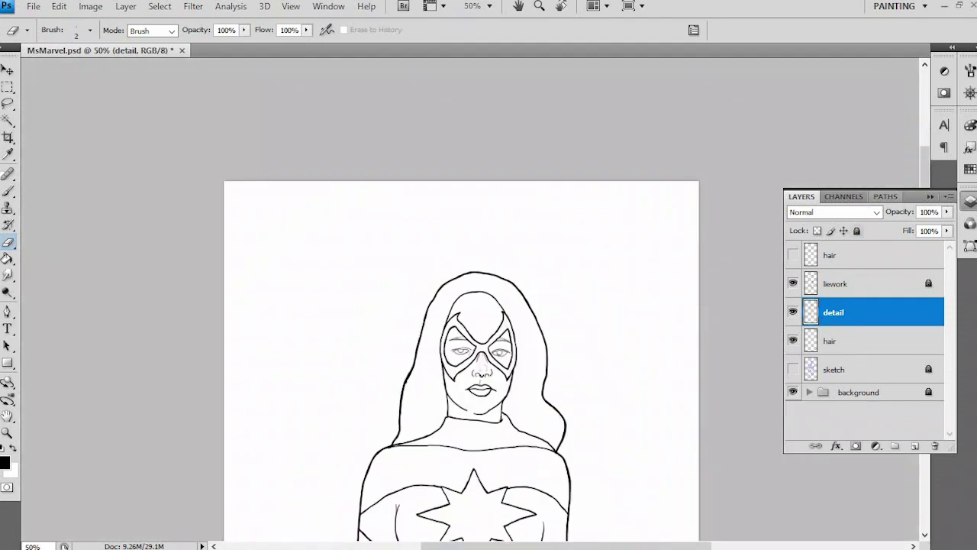
key(alt+bracketleft)
key(ctrl+bracketright)
key(alt+bracketleft)
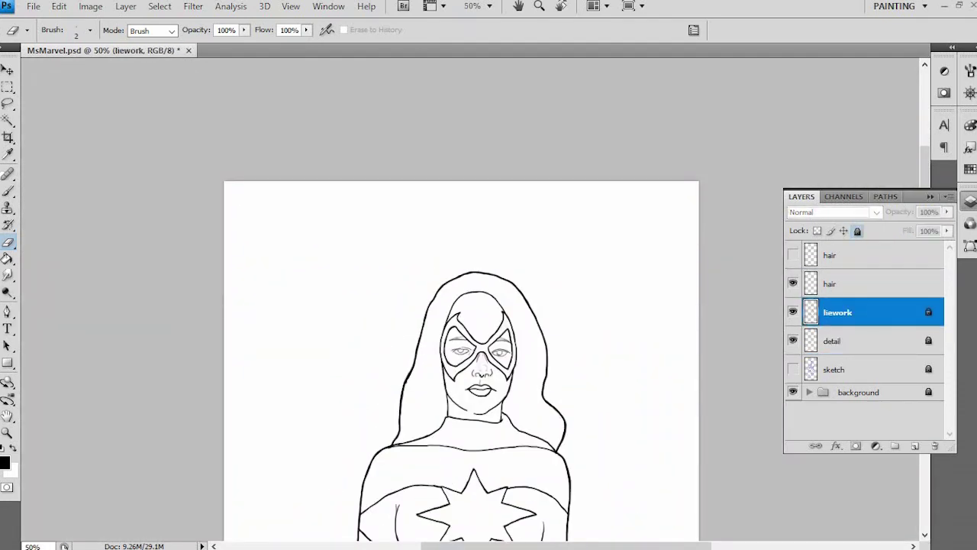
Step: Hide both hair layers and lock the top one
scroll(455, 304, down, 3)
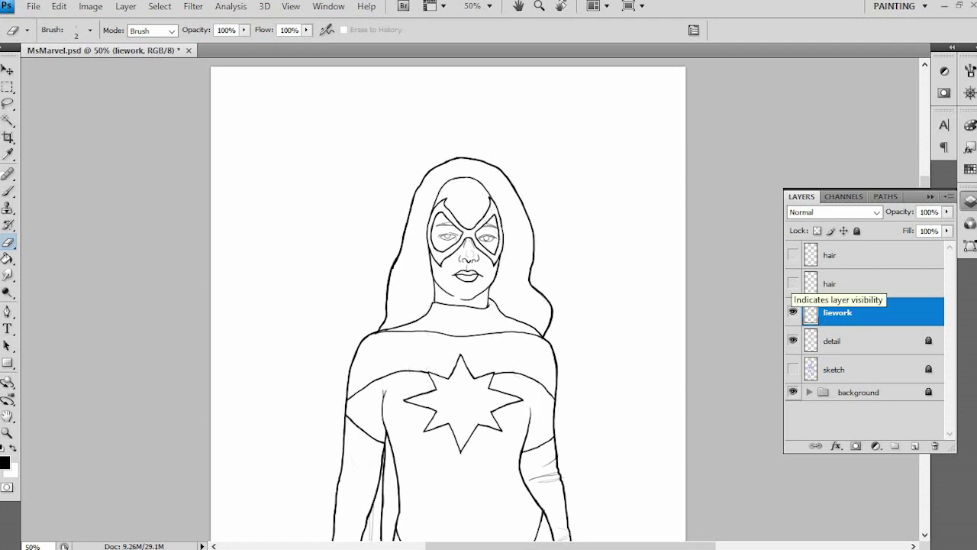
click(793, 283)
key(alt+bracketright)
click(792, 254)
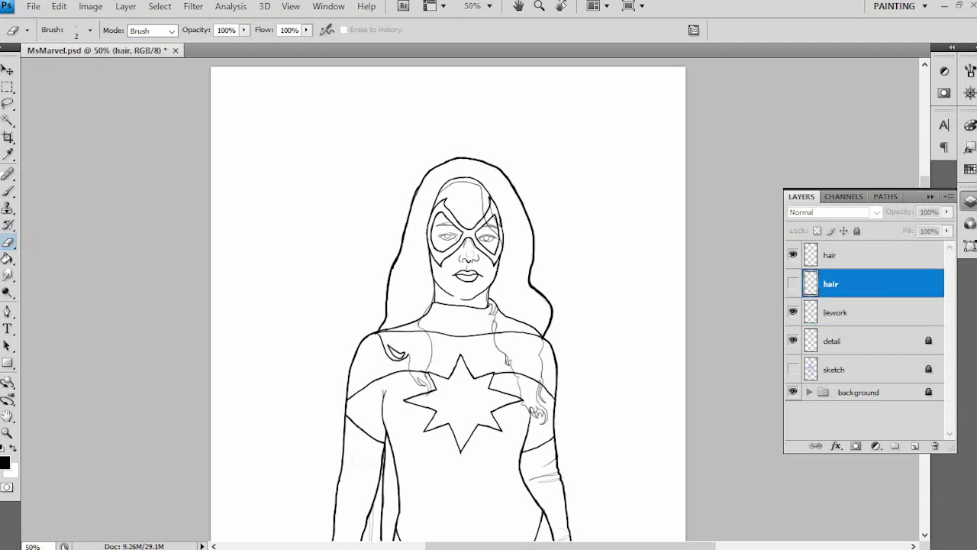
key(alt+bracketright)
key(slash)
key(alt+bracketleft)
key(alt+bracketleft)
key(alt+bracketleft)
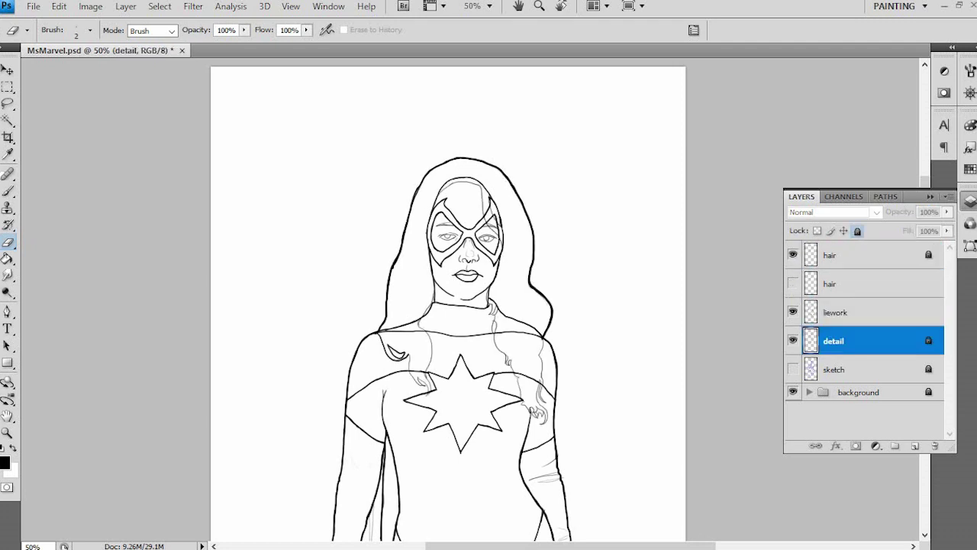
key(shift+alt+bracketright)
click(792, 255)
Step: Try to merge the liework and detail layers into one
key(ctrl+e)
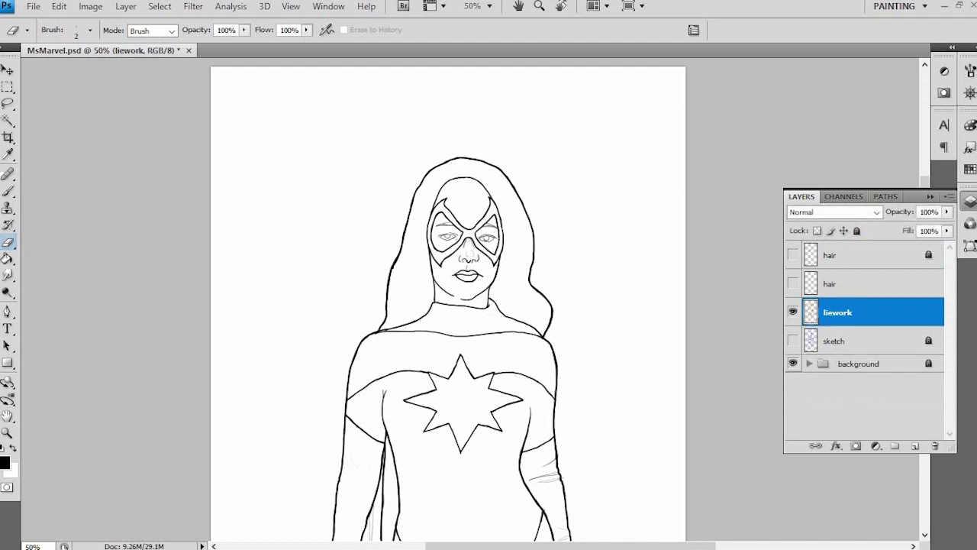
key(ctrl+z)
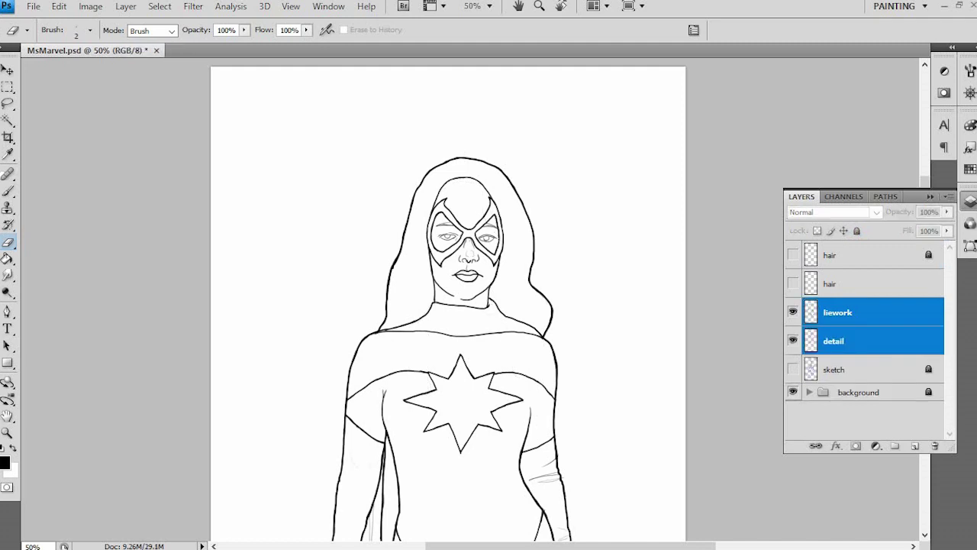
key(ctrl+shift+alt+e)
Step: Duplicate the liework and detail layers
click(837, 312)
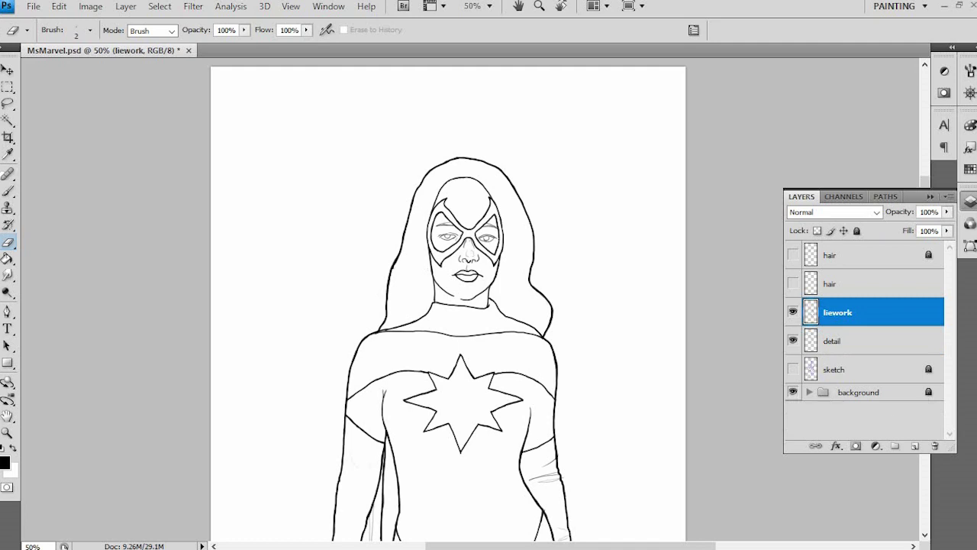
key(ctrl+j)
click(833, 369)
key(ctrl+j)
Step: Gather the original liework, detail and sketch layers in a group named "original" and hide it
key(ctrl+g)
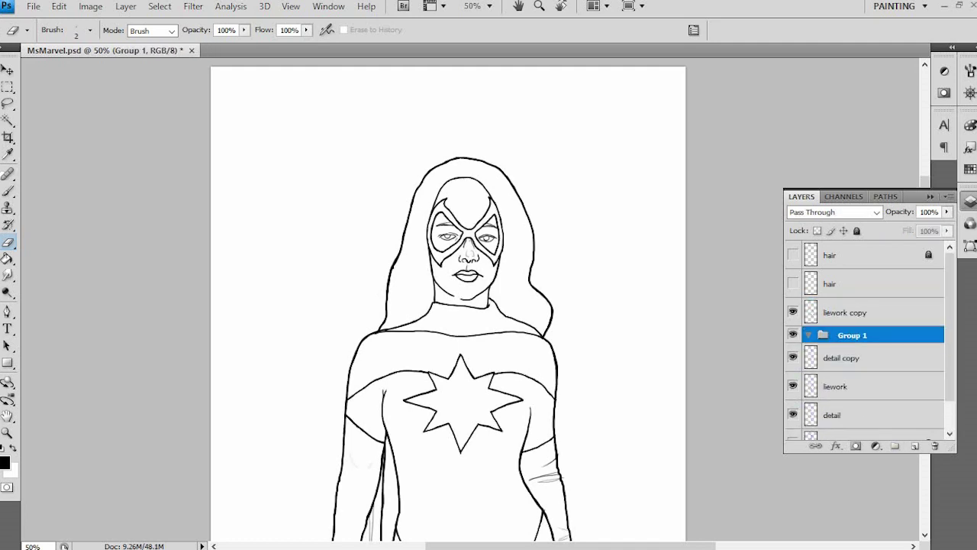
click(835, 386)
shift+click(832, 414)
mouse_move(836, 387)
mouse_down()
mouse_move(852, 335)
mouse_move(852, 404)
mouse_move(878, 428)
mouse_move(935, 445)
mouse_up()
click(834, 369)
click(792, 370)
Step: Merge the detail copy and liework copy into a single layer named "linework"
click(843, 341)
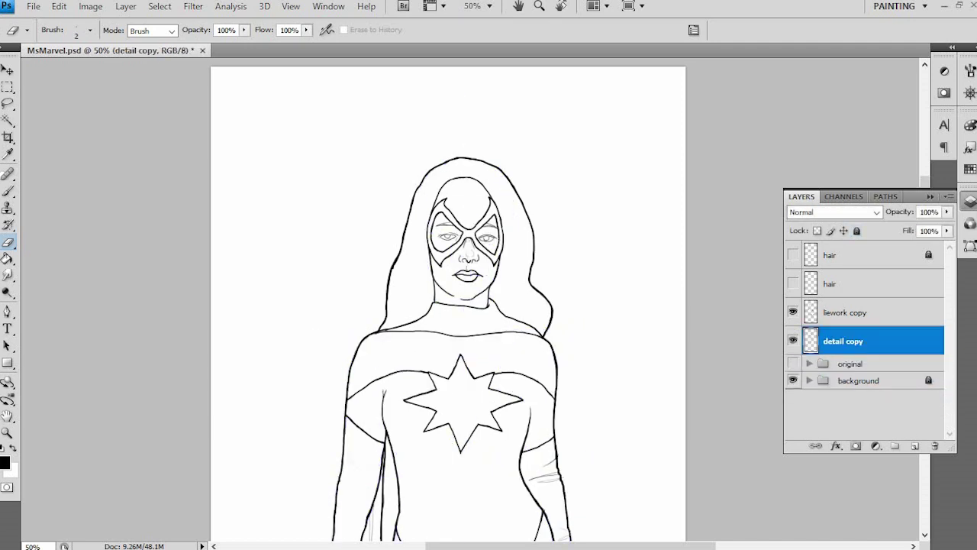
shift+click(845, 312)
key(ctrl+e)
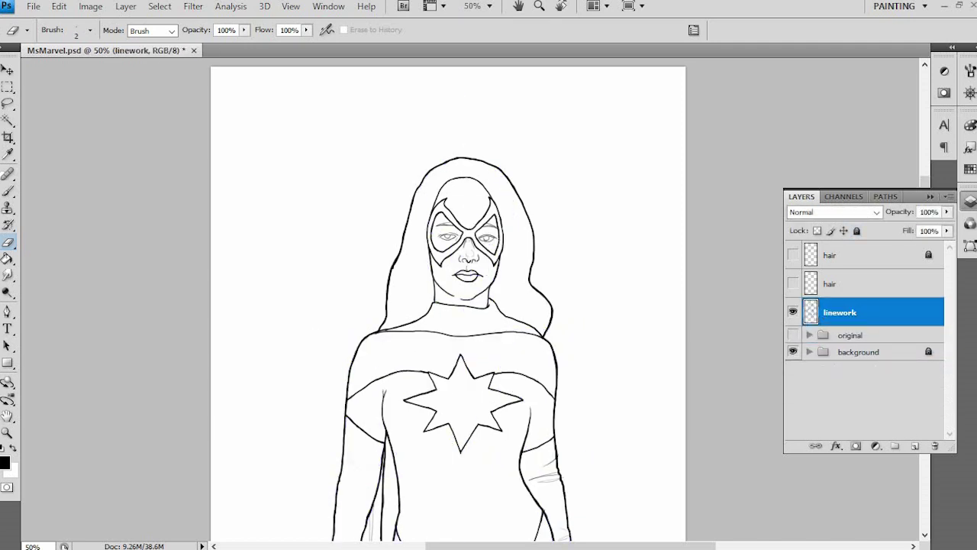
Step: Create a layer group named "colors" directly above the original group
click(850, 334)
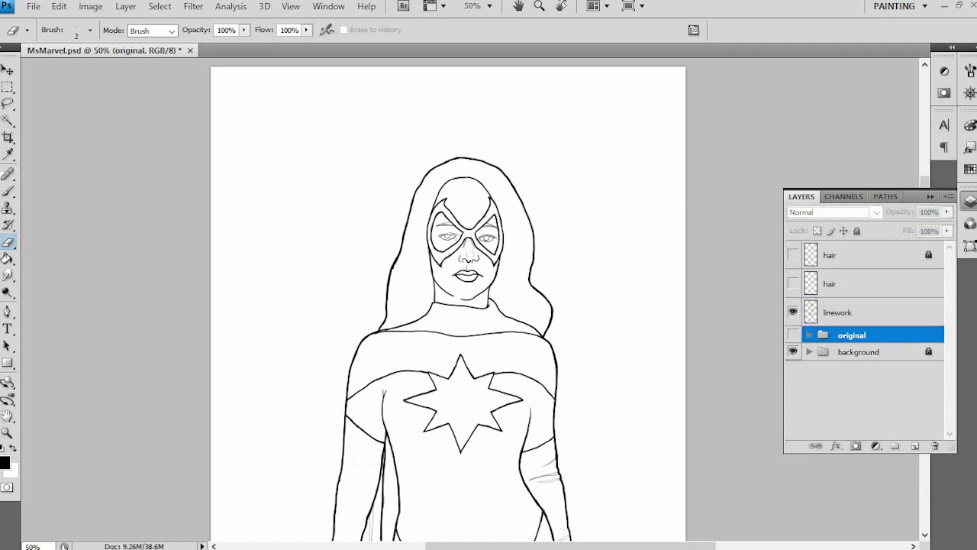
click(894, 445)
double_click(854, 335)
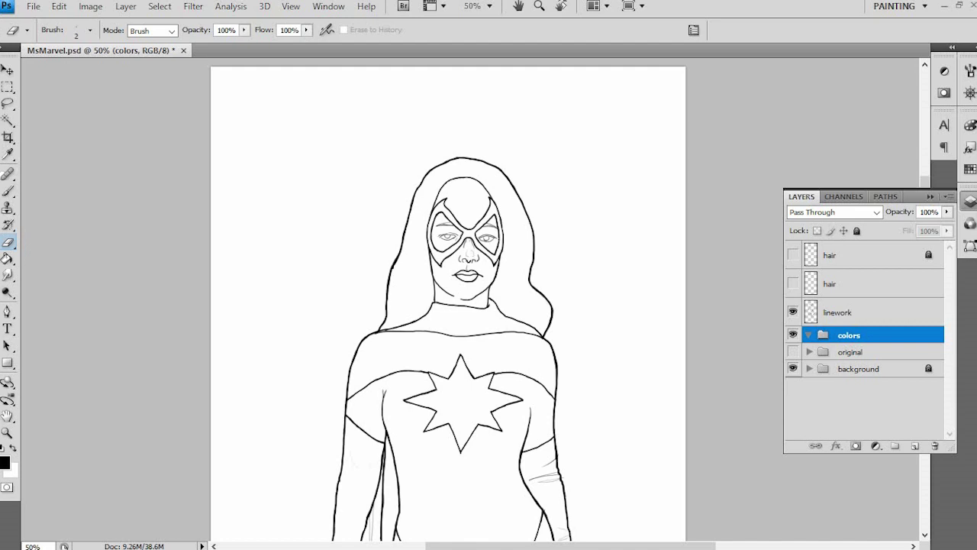
Step: Select the collar, torso, upper sleeve and hanging sash areas on the linework layer with the Magic Wand at tolerance 2
scroll(457, 306, down, 3)
key(alt+])
key(w)
shift+click(481, 366)
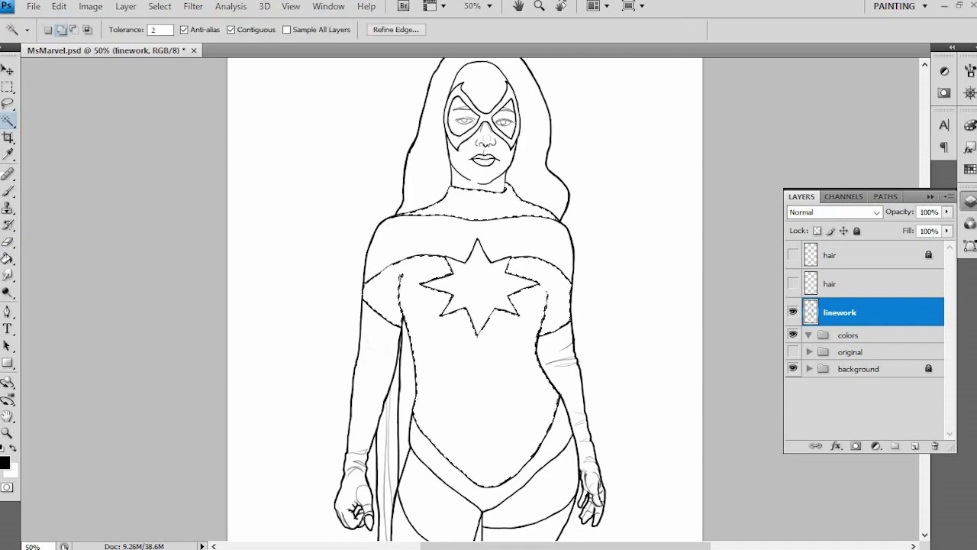
scroll(489, 306, down, 3)
shift+click(408, 305)
Step: Expand the costume selection so it reaches under the black outlines
click(160, 6)
mouse_move(105, 168)
click(202, 197)
key(Return)
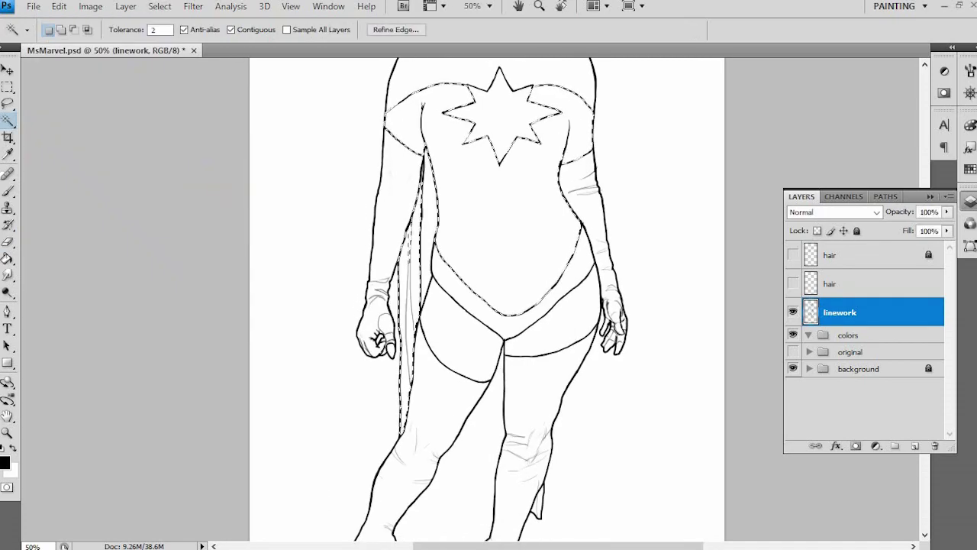
Step: Add the missed spots along the sash folds, underarm creases and collar corner to the selection with the Lasso
key(ctrl+plus)
key(ctrl+plus)
key(ctrl+plus)
key(l)
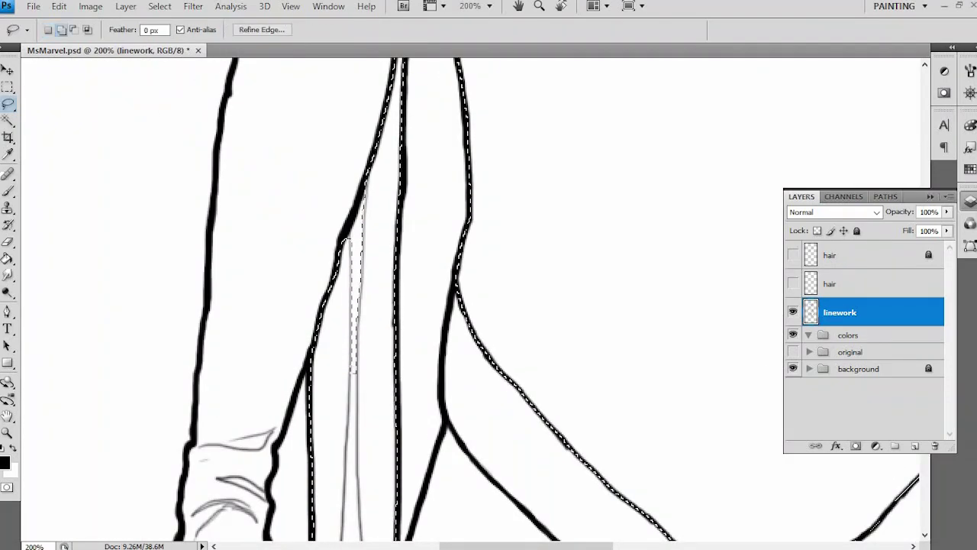
scroll(474, 298, up, 5)
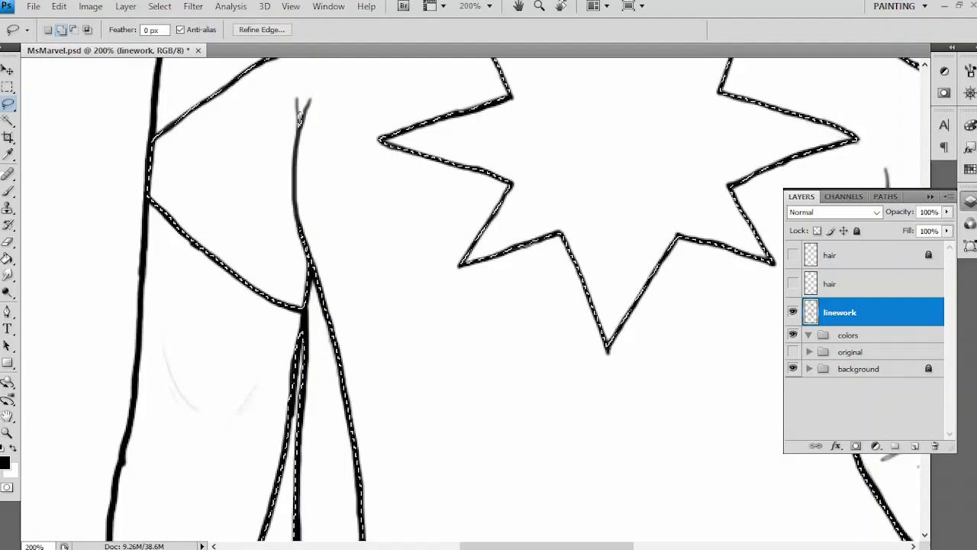
drag(284, 187, 288, 233)
scroll(488, 298, right, 5)
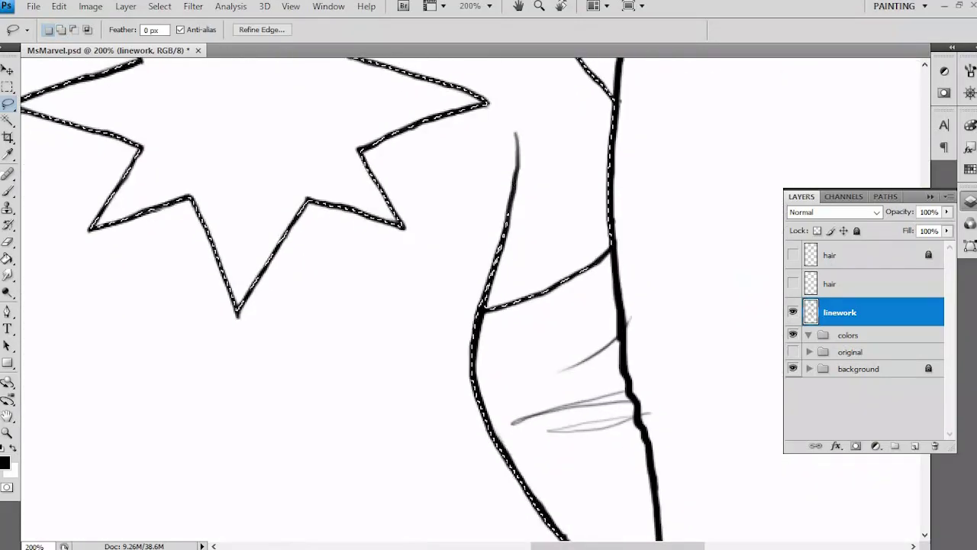
scroll(488, 298, up, 5)
scroll(473, 298, up, 5)
scroll(473, 298, left, 4)
scroll(473, 298, left, 4)
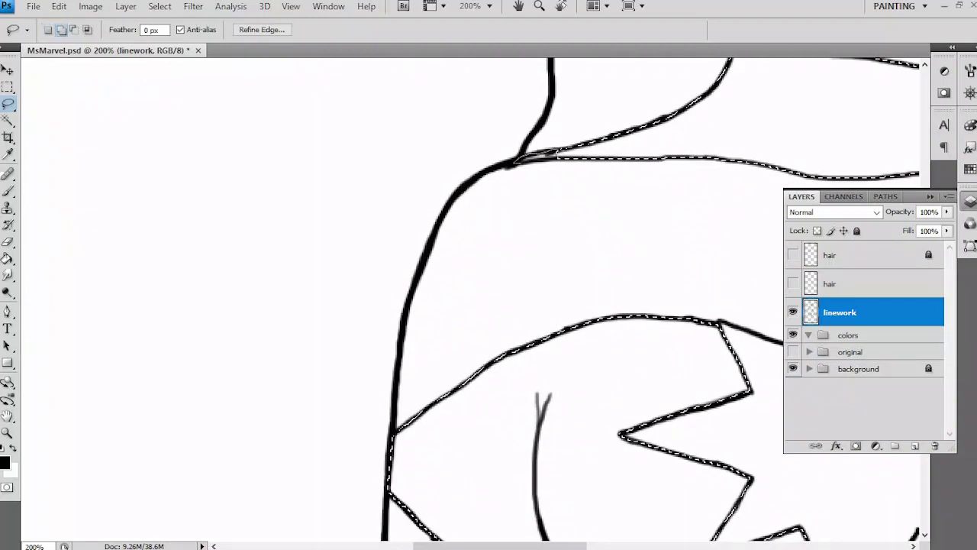
Step: Add a new layer named "pallet" while keeping the costume selection active
key(ctrl+minus)
key(ctrl+minus)
key(ctrl+minus)
key(ctrl+minus)
scroll(508, 305, down, 3)
scroll(508, 305, right, 1)
key(ctrl+shift+alt+n)
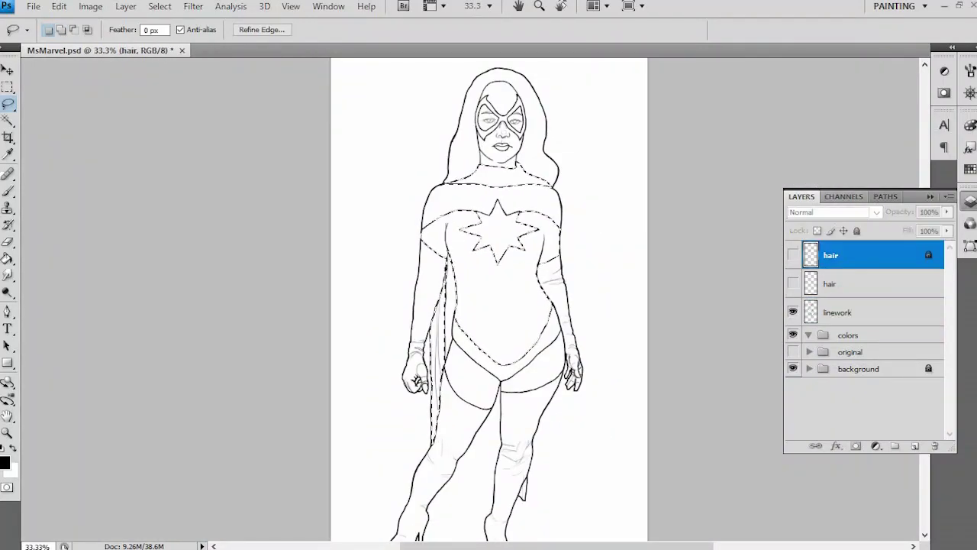
key(Return)
Step: Pick red from the swatches as the foreground colour and choose a 70 px brush
click(970, 169)
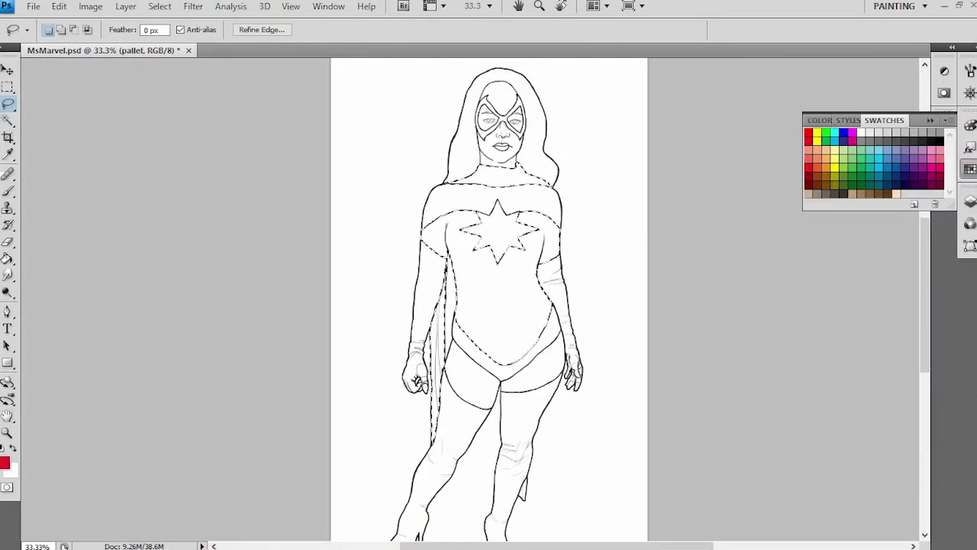
key(b)
key(F5)
key(F5)
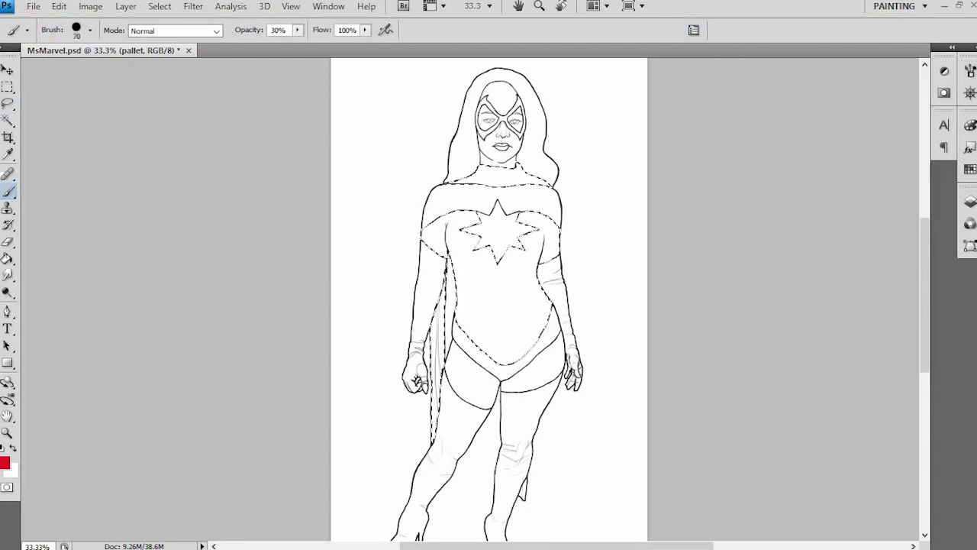
Step: Set the brush to 400 px at 100% opacity and try painting red across the collar and chest on the pallet layer
key(ctrl+plus)
key(ctrl+plus)
scroll(476, 299, right, 2)
scroll(476, 298, up, 5)
key(0)
scroll(473, 306, down, 3)
key(ctrl+minus)
key(ctrl+minus)
key(ctrl+minus)
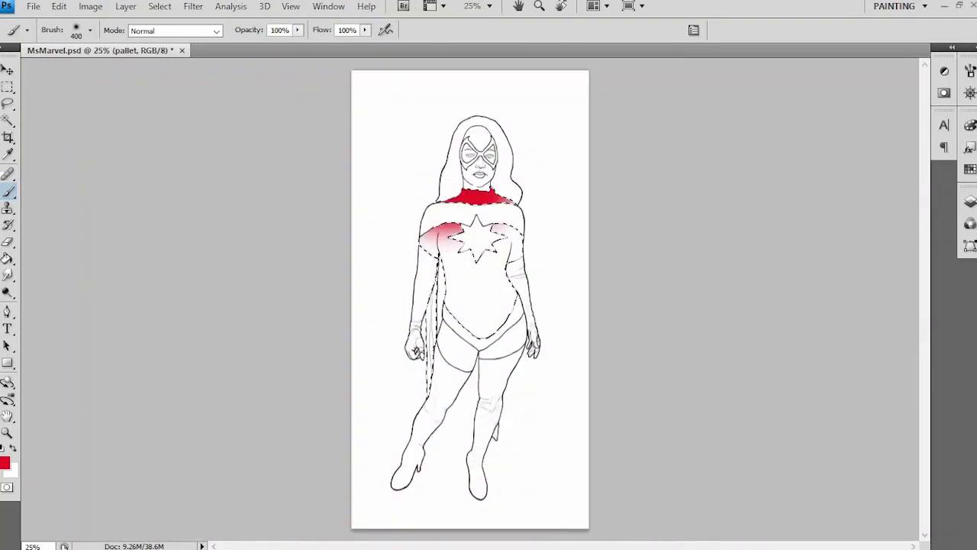
Step: Add the sash tip behind the lower leg to the costume selection with the Lasso
key(ctrl+plus)
key(ctrl+plus)
key(ctrl+plus)
key(ctrl+plus)
key(ctrl+plus)
key(ctrl+plus)
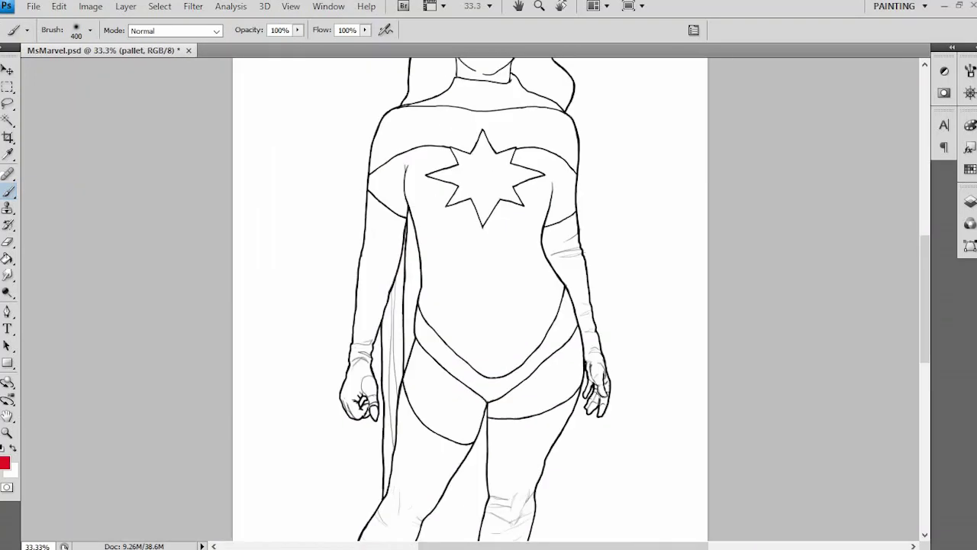
scroll(473, 306, down, 3)
key(l)
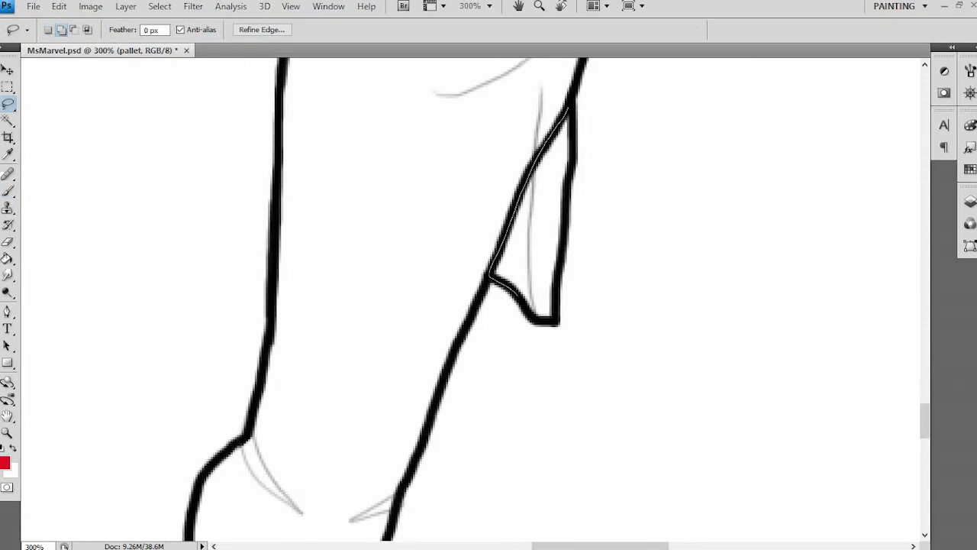
scroll(473, 306, left, 3)
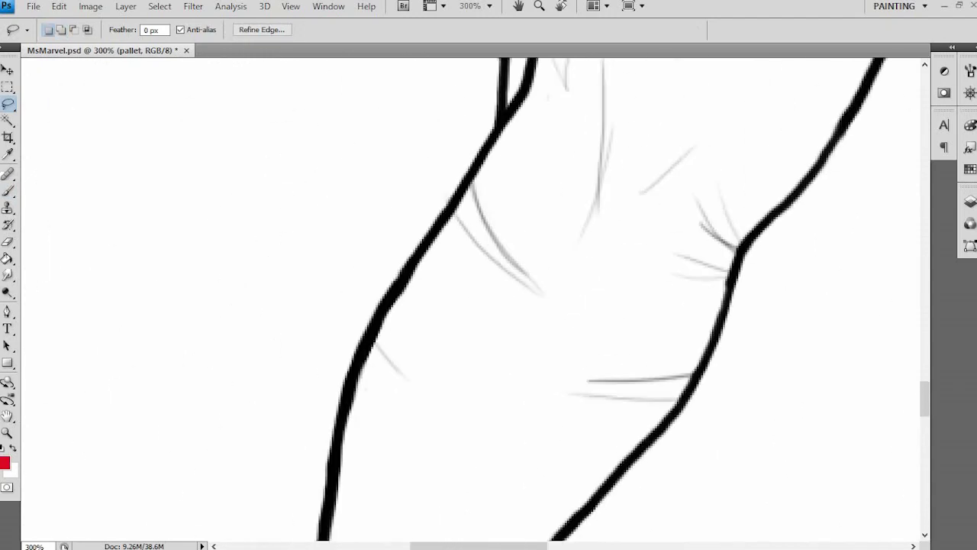
Step: Add a new layer named "red" inside the colors group
key(ctrl+minus)
key(ctrl+minus)
key(ctrl+minus)
key(ctrl+minus)
key(F7)
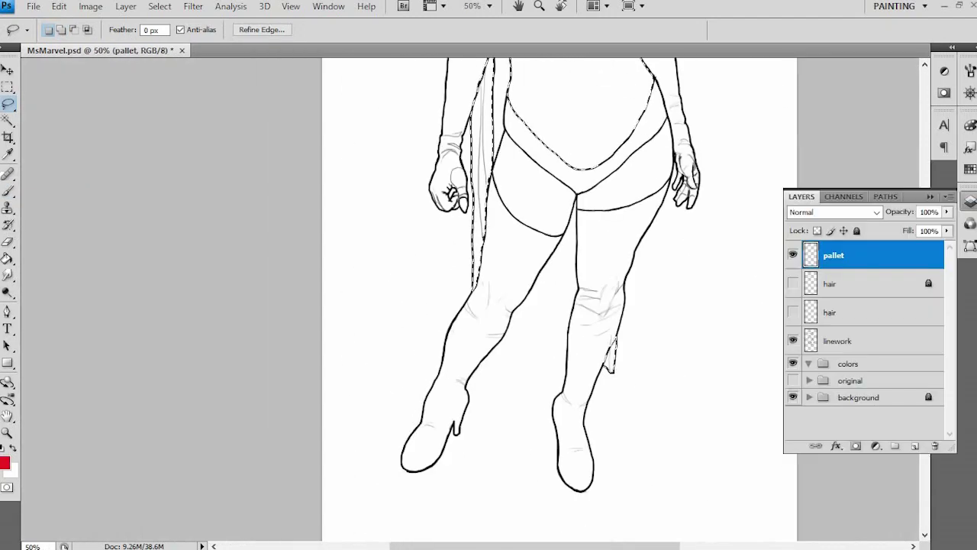
click(849, 386)
Step: Paint the selected collar, sleeves, torso and sash solid red on the red layer with the Brush
key(ctrl+minus)
key(ctrl+minus)
key(b)
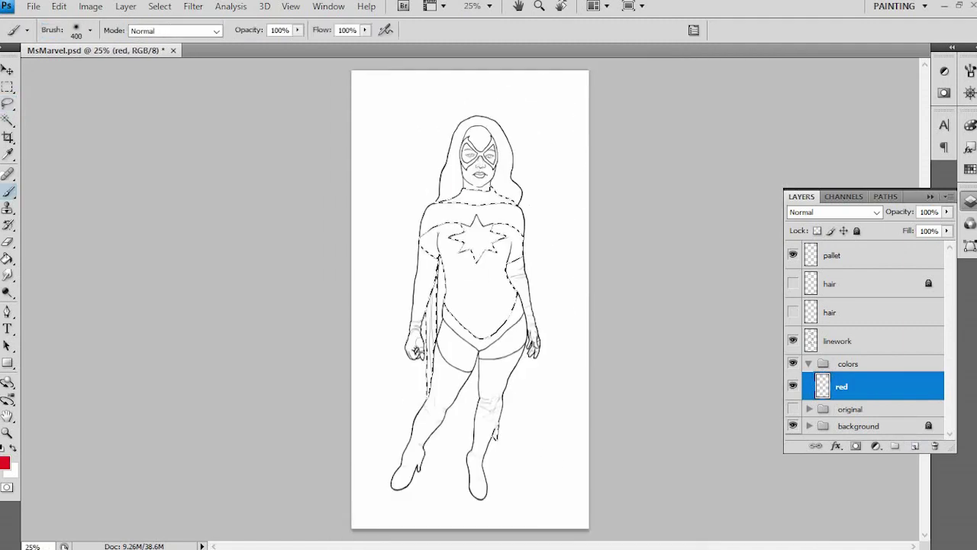
drag(458, 236, 474, 328)
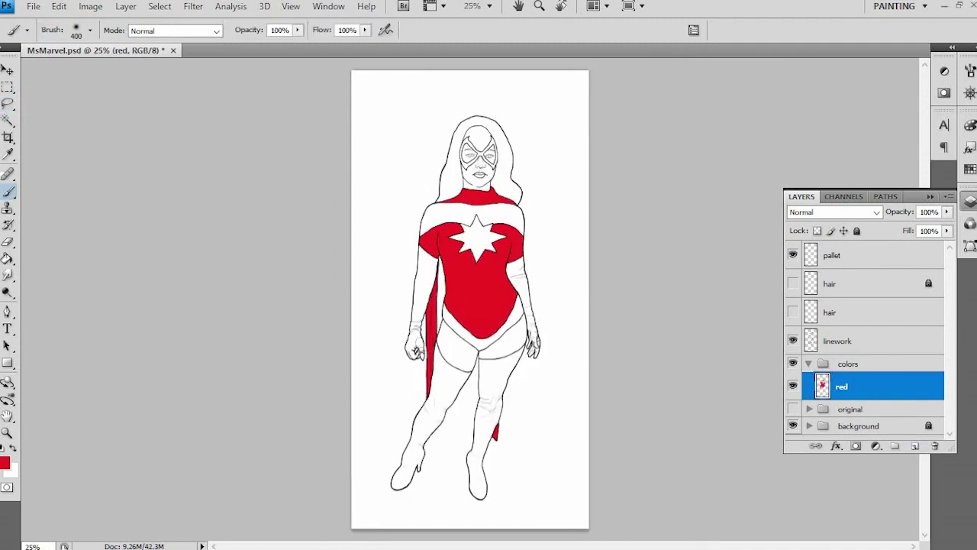
Step: Add a layer named "blue" above the red layer in the colors group
click(915, 446)
double_click(850, 387)
click(841, 415)
click(843, 387)
Step: Select the mask, shoulder band, gloves, hip band and boots on the linework layer with the Magic Wand
click(840, 341)
key(ctrl+plus)
key(ctrl+plus)
key(ctrl+plus)
key(ctrl+plus)
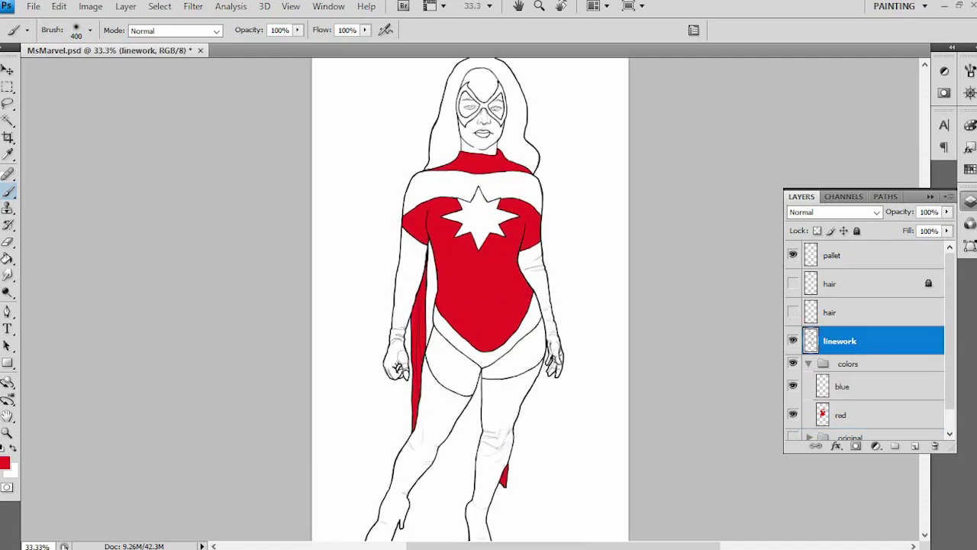
scroll(458, 163, up, 3)
key(w)
click(518, 93)
scroll(465, 306, down, 10)
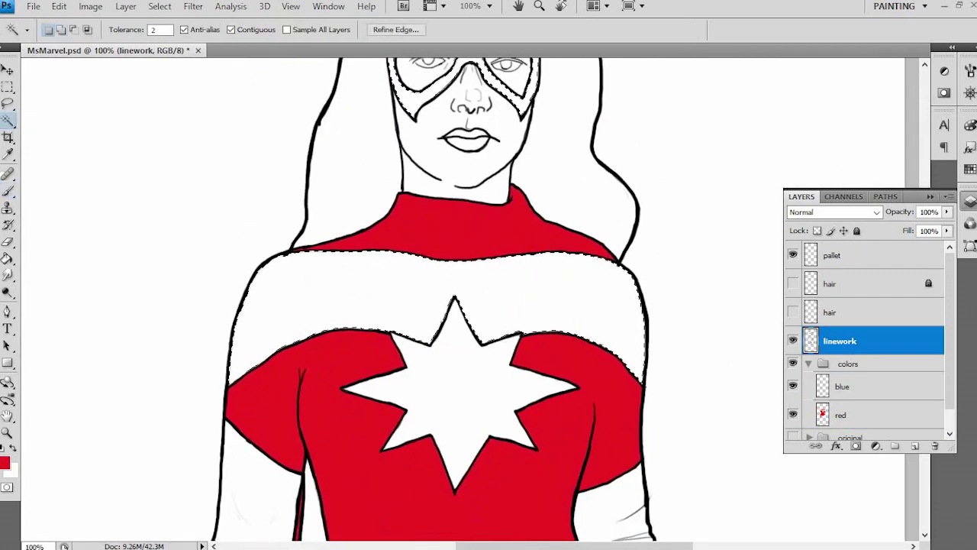
scroll(466, 305, down, 6)
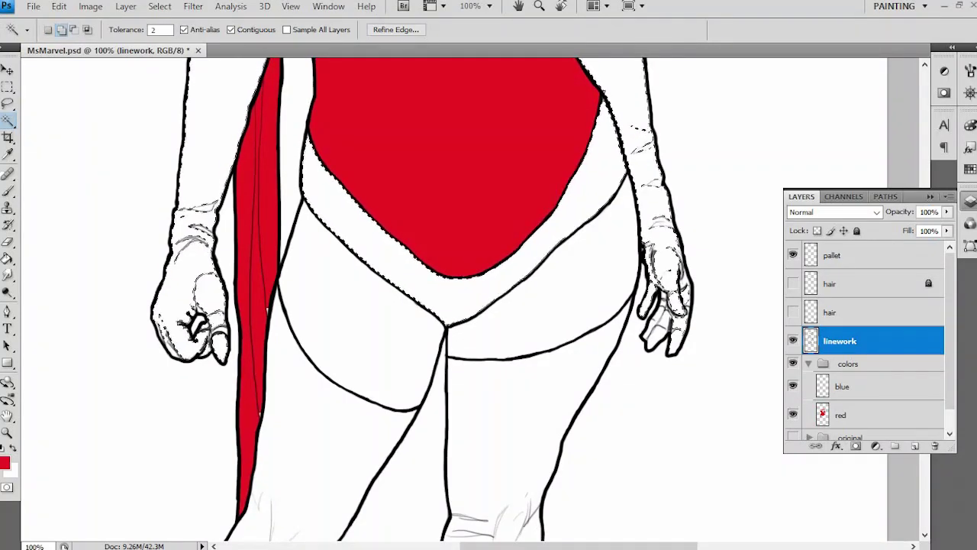
scroll(465, 305, down, 5)
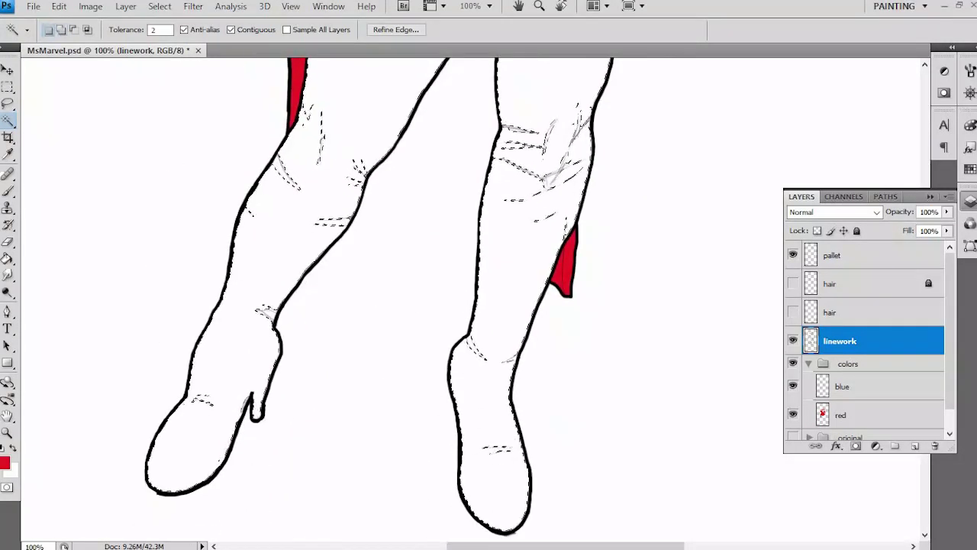
Step: Expand the selection of the mask, shoulder band, gloves, hip band and boots so it reaches under the outlines
scroll(466, 305, up, 12)
click(159, 6)
mouse_move(58, 168)
click(207, 194)
key(Return)
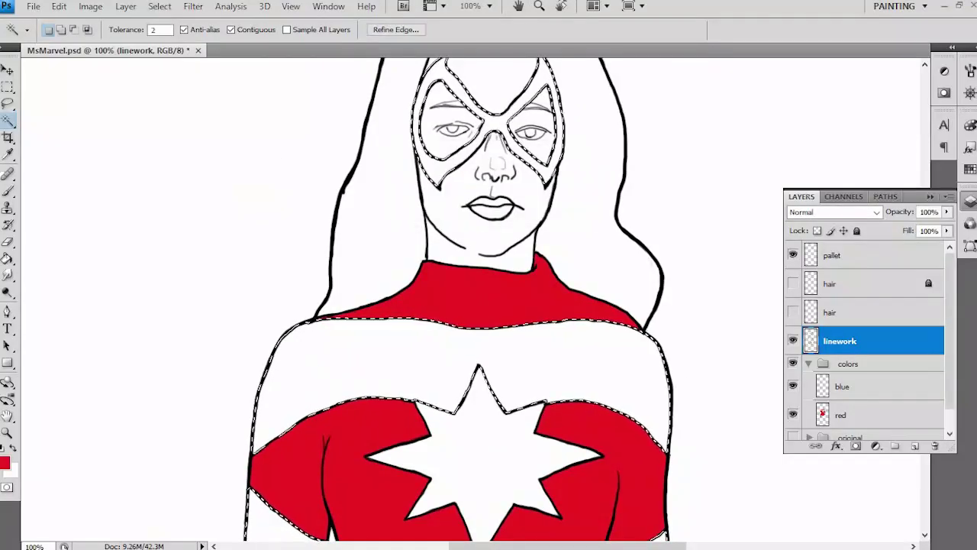
Step: Add the missed wrist folds and finger gaps of the clenched hand beside the sash to the selection with the Lasso
scroll(466, 305, down, 5)
scroll(466, 305, down, 5)
key(ctrl+plus)
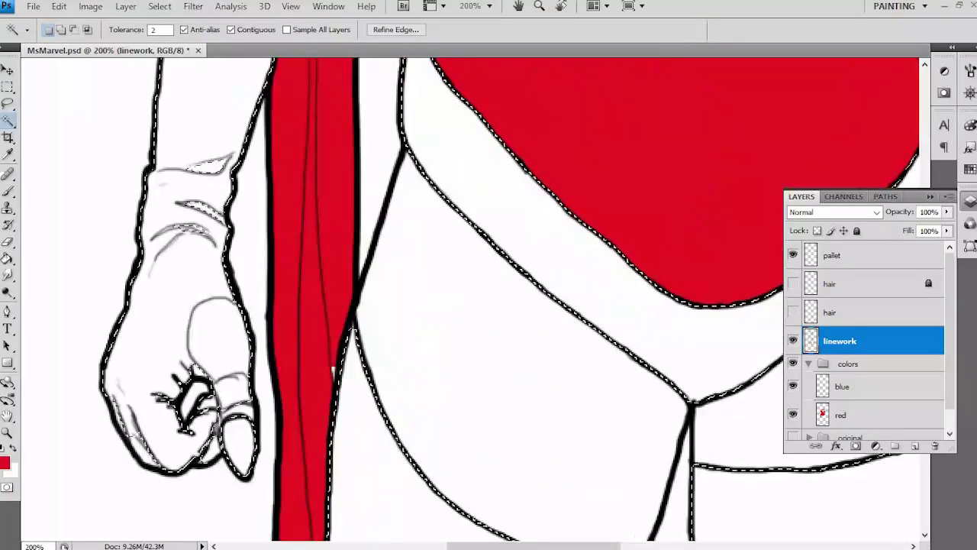
key(l)
scroll(466, 306, left, 2)
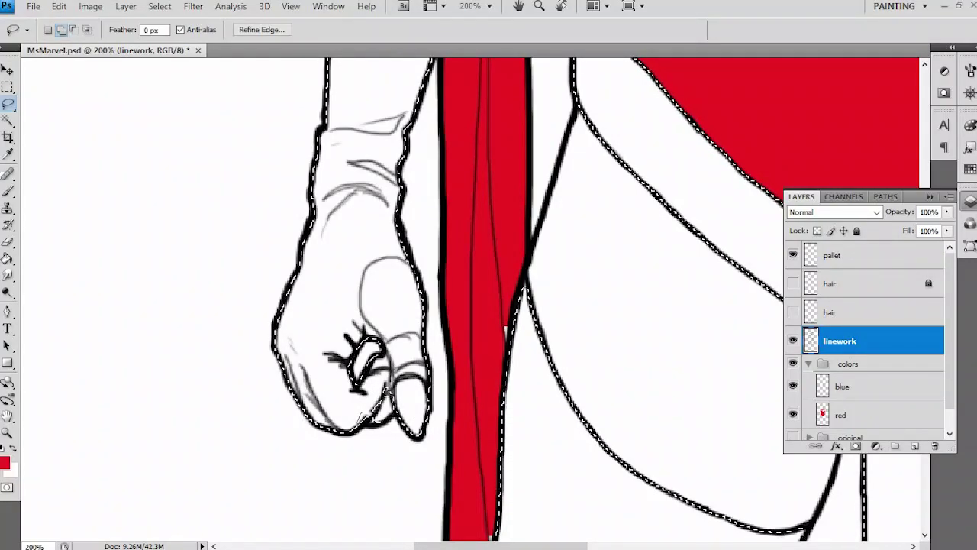
scroll(473, 306, down, 5)
scroll(473, 306, right, 5)
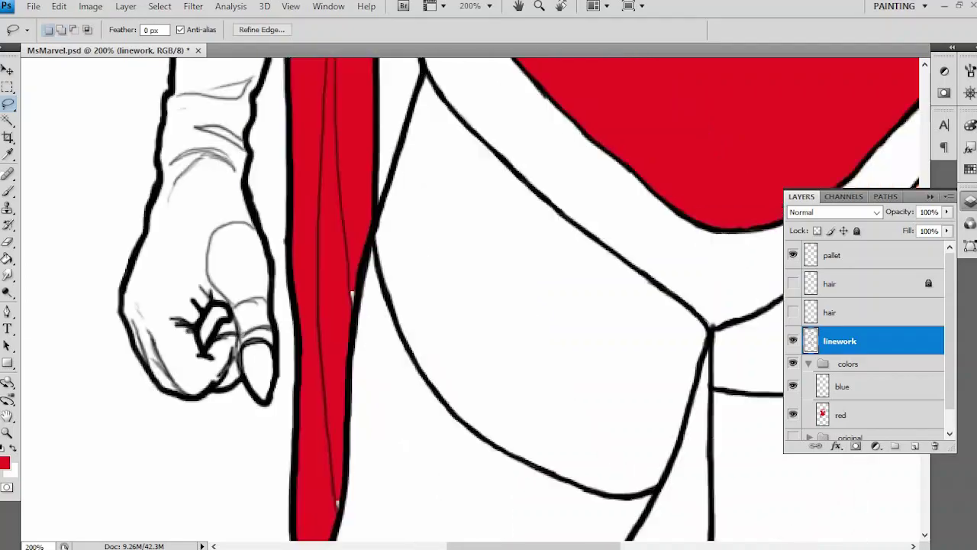
Step: Add the missed crease areas along the opposite forearm, wrist and upper glove to the selection with the Lasso
scroll(473, 305, up, 4)
scroll(473, 305, right, 4)
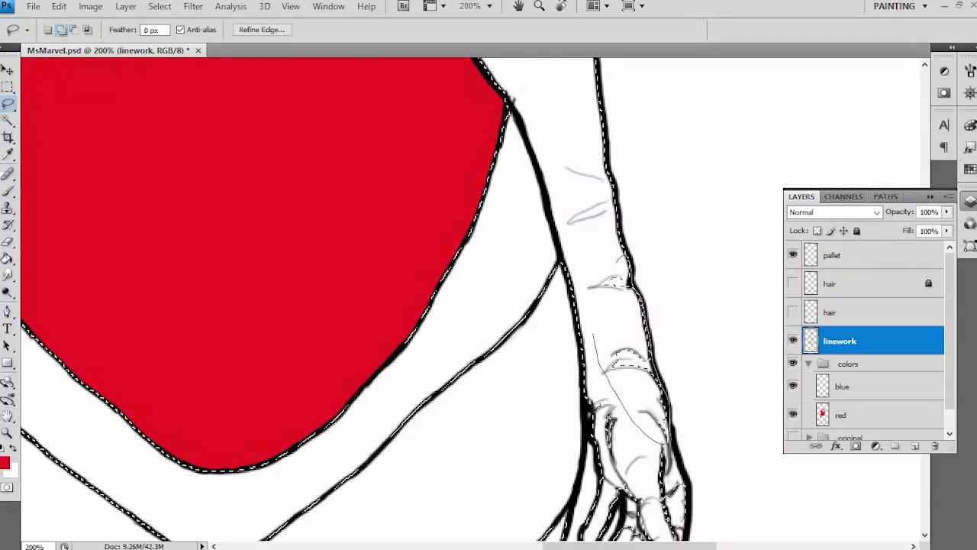
scroll(473, 306, up, 3)
scroll(474, 306, up, 3)
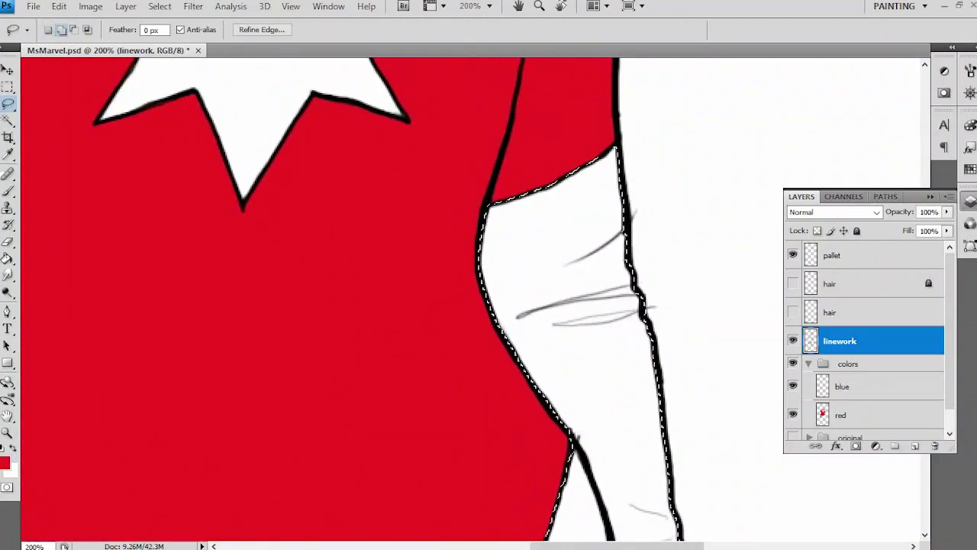
scroll(473, 306, up, 3)
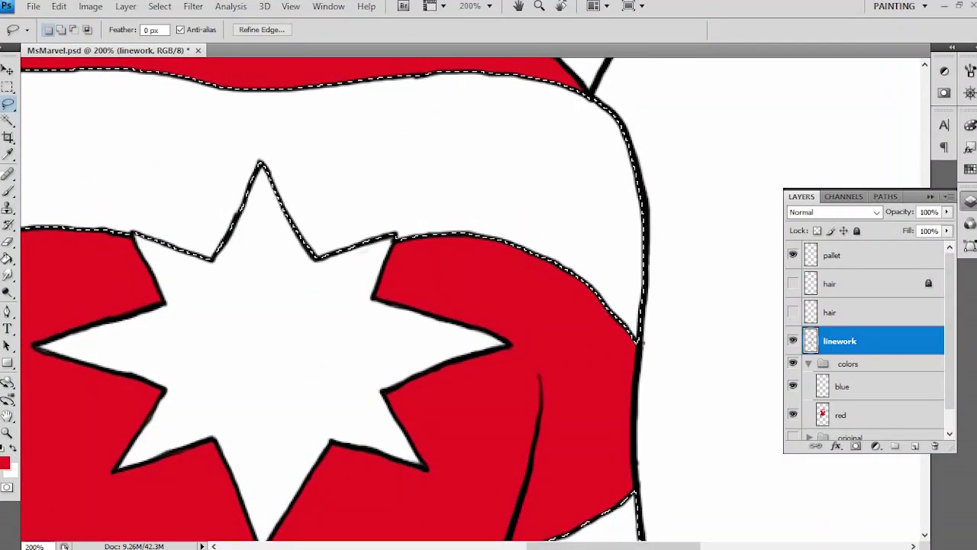
Step: Add the missed finger and knuckle areas of the open hand to the selection with the Lasso
scroll(473, 306, down, 6)
ctrl+click(811, 340)
scroll(473, 305, down, 3)
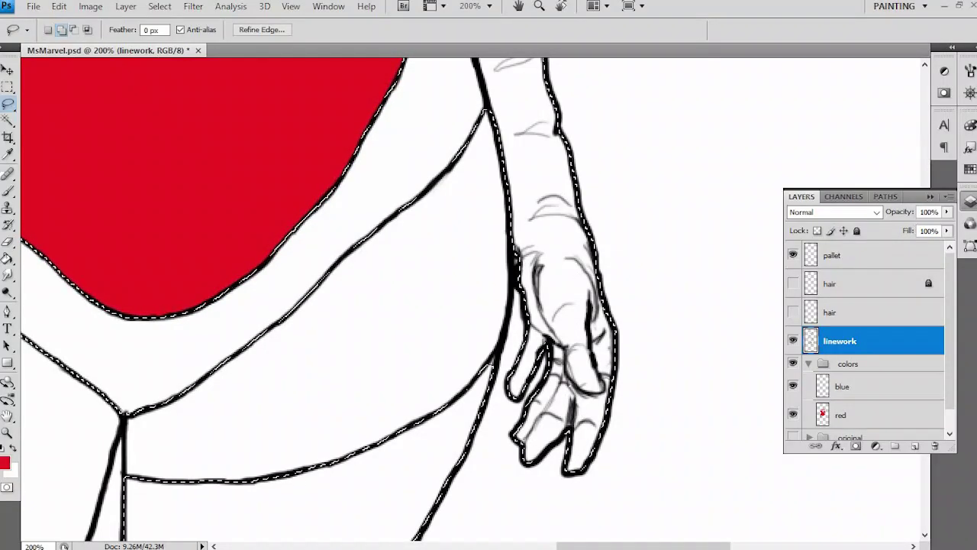
Step: Add the crease gaps at the knee and ankle of the straight leg to the selection with the Lasso
key(alt)
scroll(473, 298, down, 10)
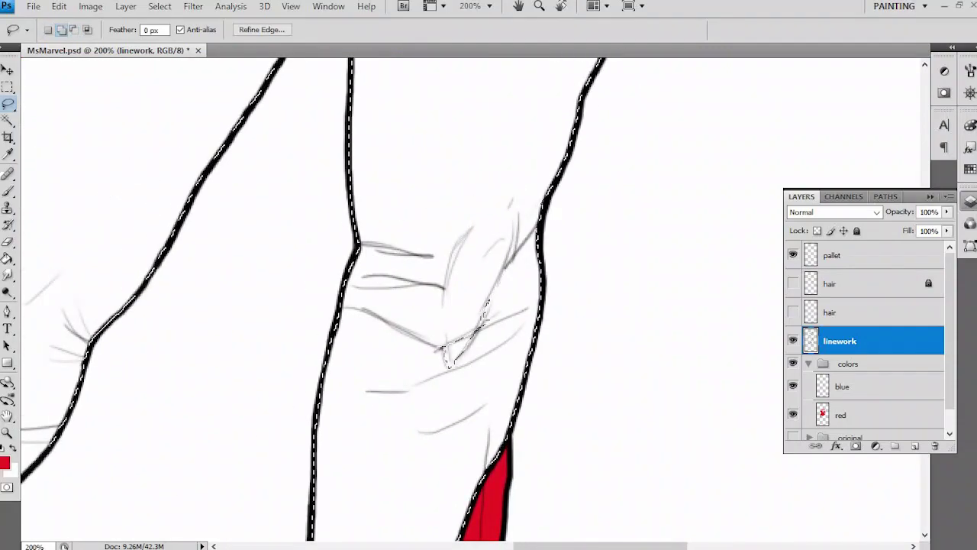
scroll(449, 350, down, 5)
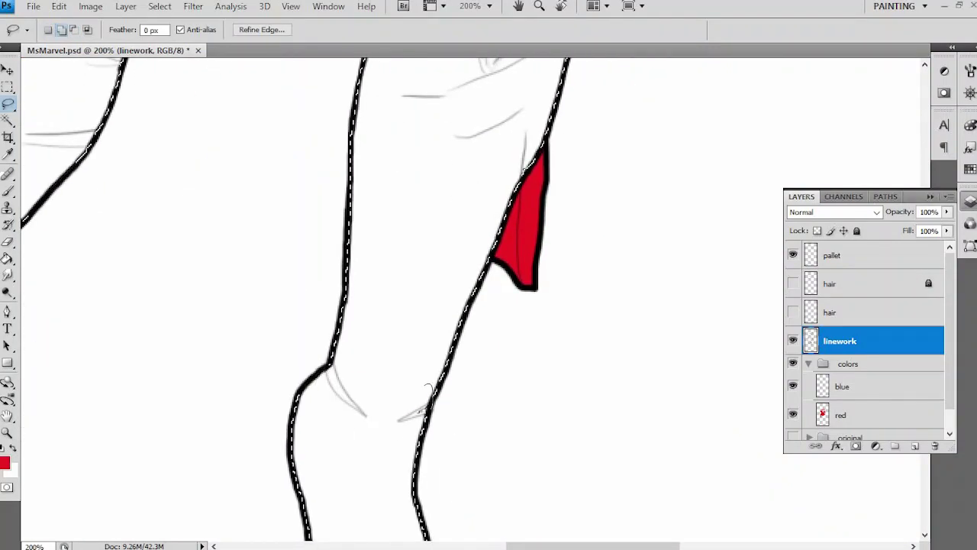
Step: Clean up the selection along the high-heeled shoe's edge and up the leg beside the long sash with the Lasso
scroll(449, 349, down, 5)
scroll(473, 298, left, 5)
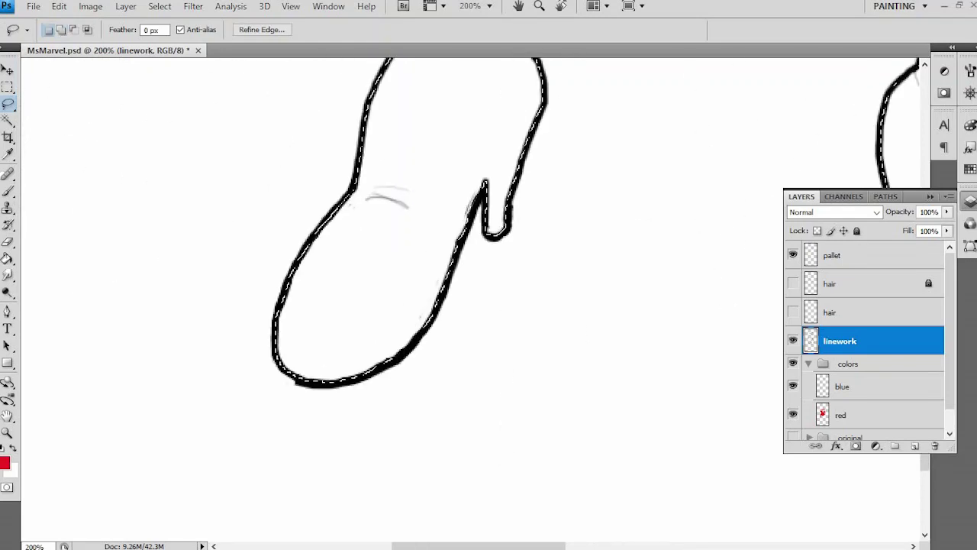
drag(424, 319, 429, 307)
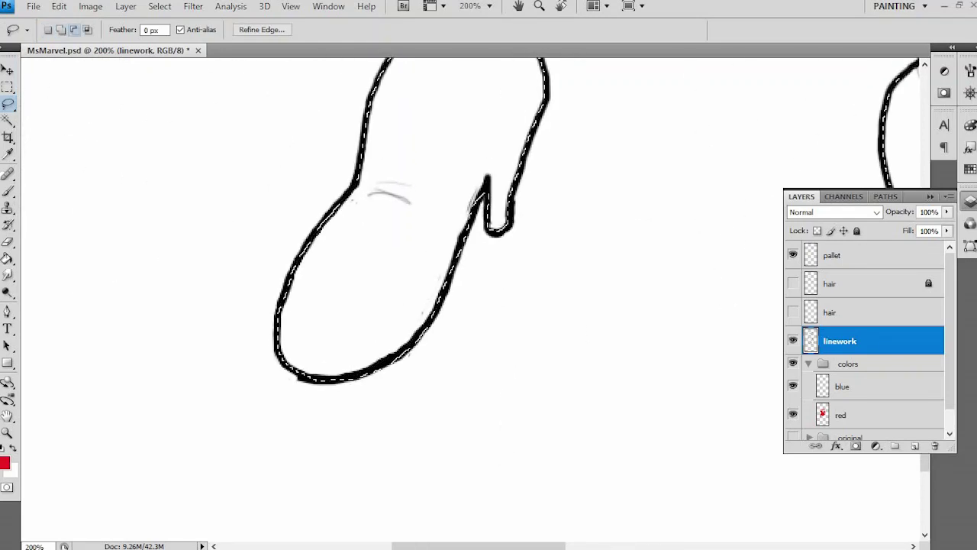
scroll(548, 223, up, 5)
scroll(474, 298, up, 10)
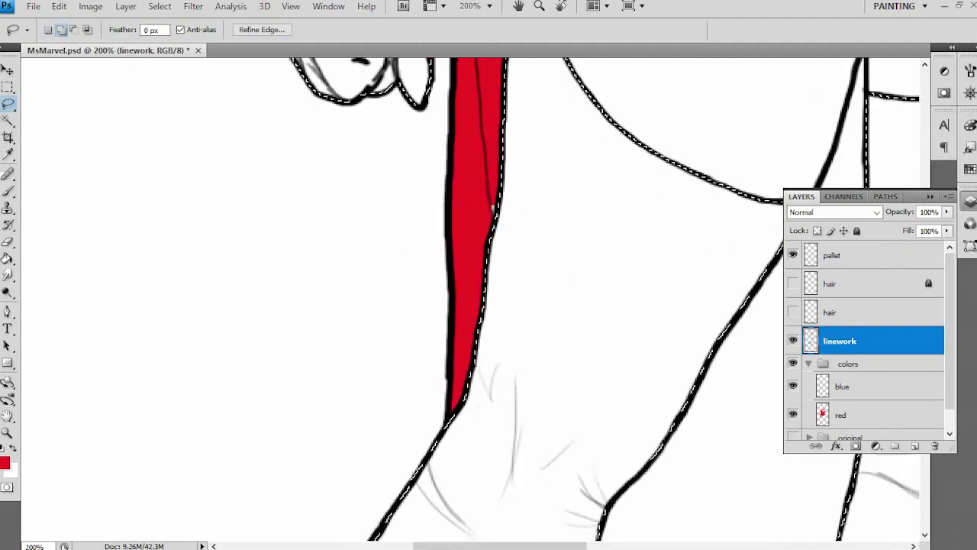
scroll(474, 298, up, 10)
scroll(474, 298, down, 5)
Step: Activate the blue layer and set the foreground colour to a very dark navy blue
click(842, 386)
click(969, 169)
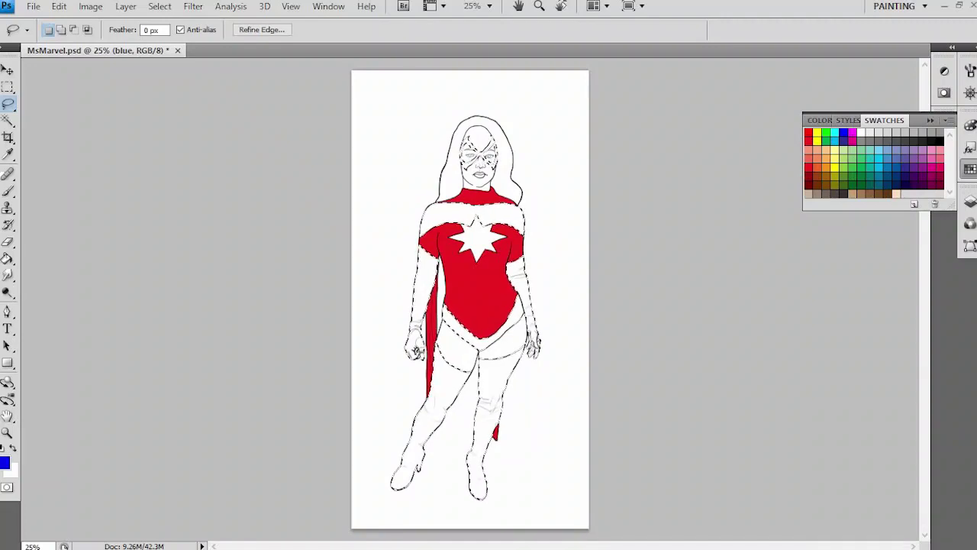
click(4, 462)
click(482, 240)
key(Return)
key(l)
click(5, 462)
key(Return)
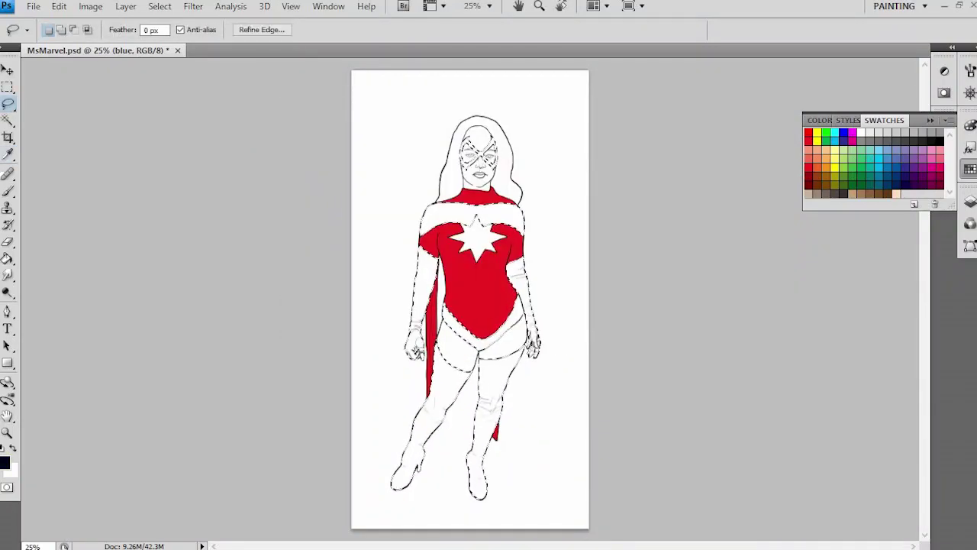
Step: Paint the selected mask, band, gloves and boots dark navy, and adjust them to saturation +67 and lightness +10
key(b)
click(970, 200)
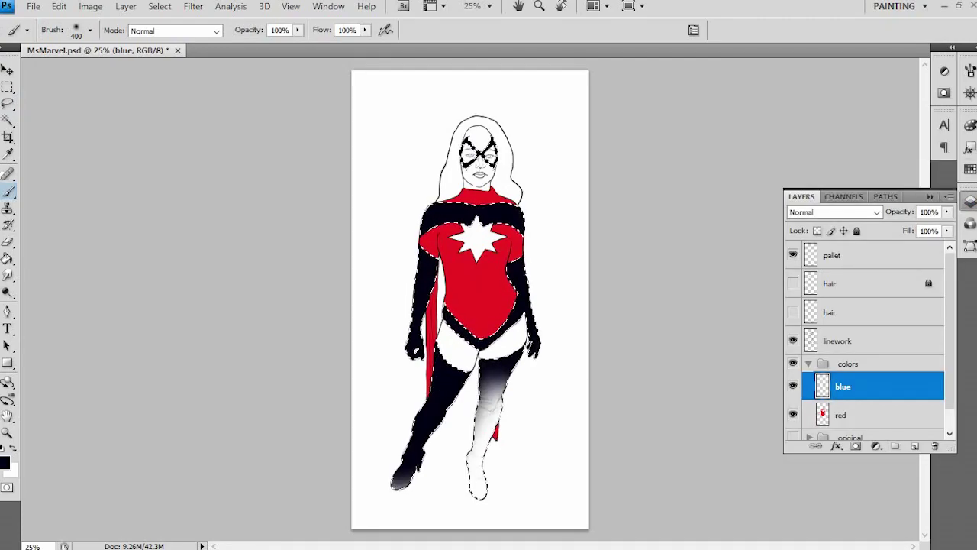
key(ctrl+u)
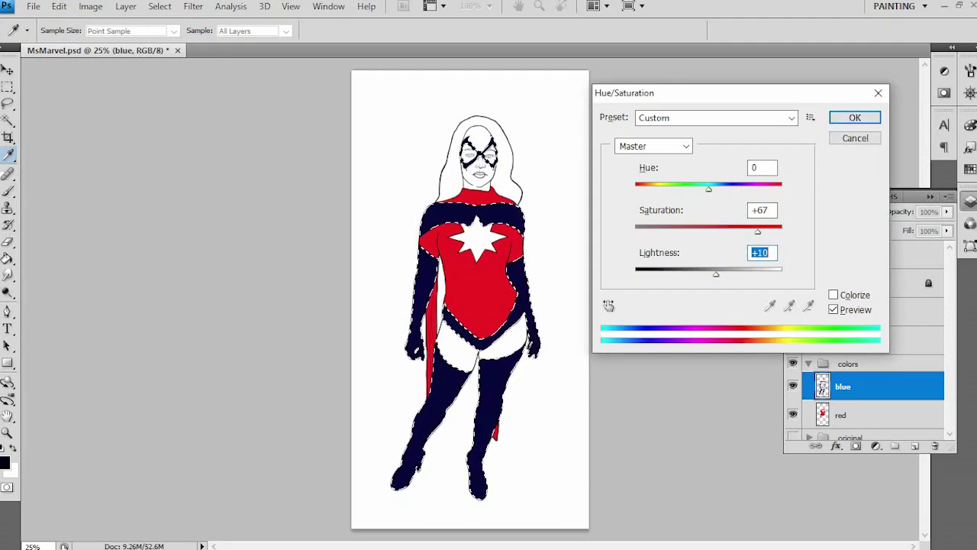
key(Return)
key(ctrl+d)
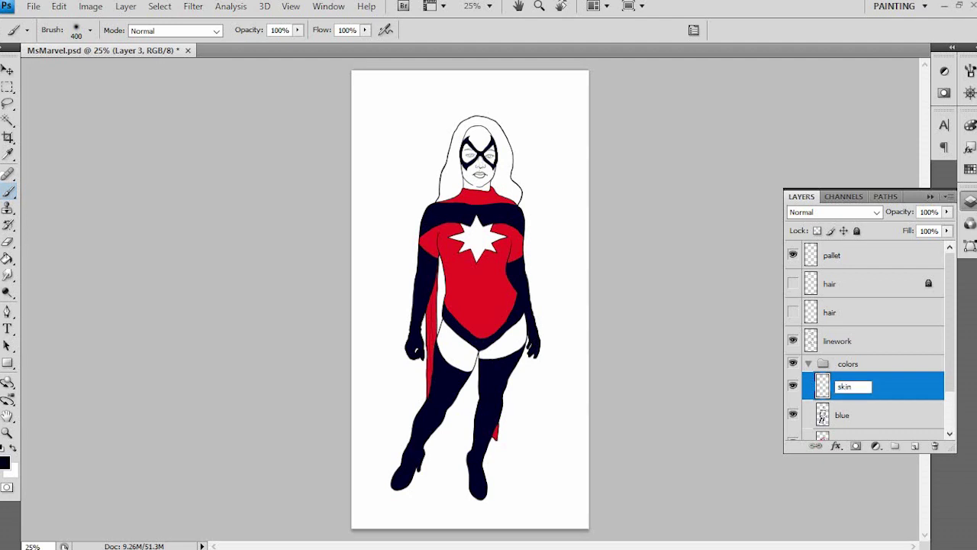
Step: Add a layer named "skin" above the blue layer and select the face and neck on the linework layer with the Magic Wand
key(ctrl+1)
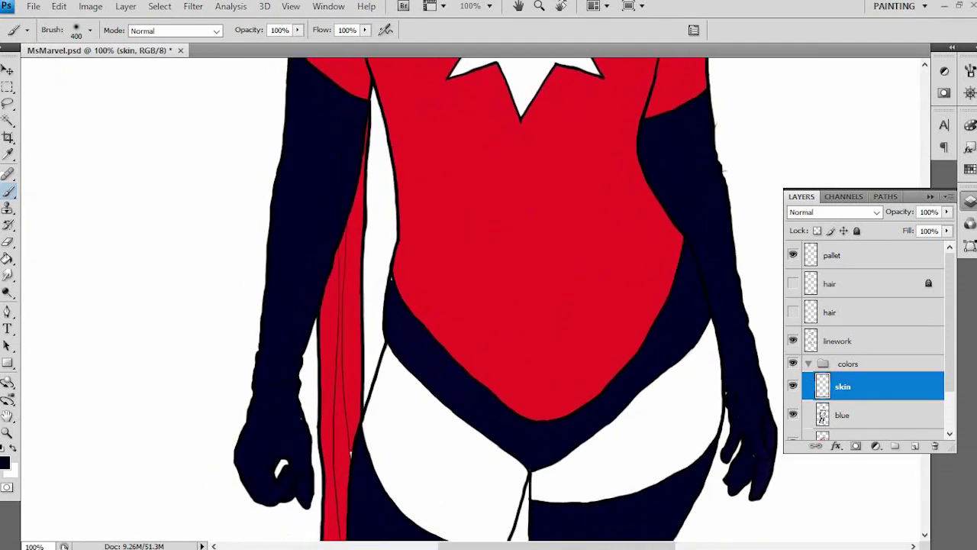
key(w)
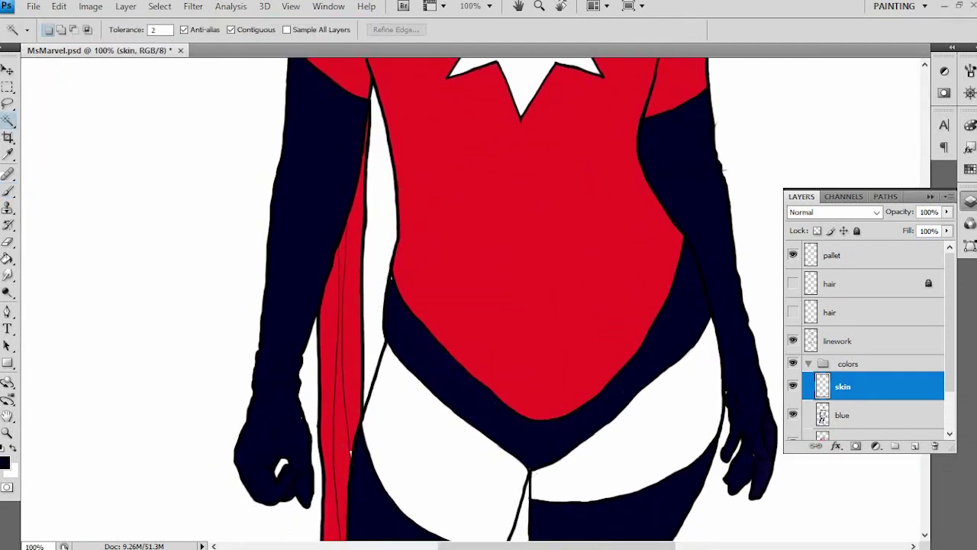
key(alt+bracketright)
key(alt+bracketright)
scroll(412, 458, up, 5)
scroll(526, 298, up, 5)
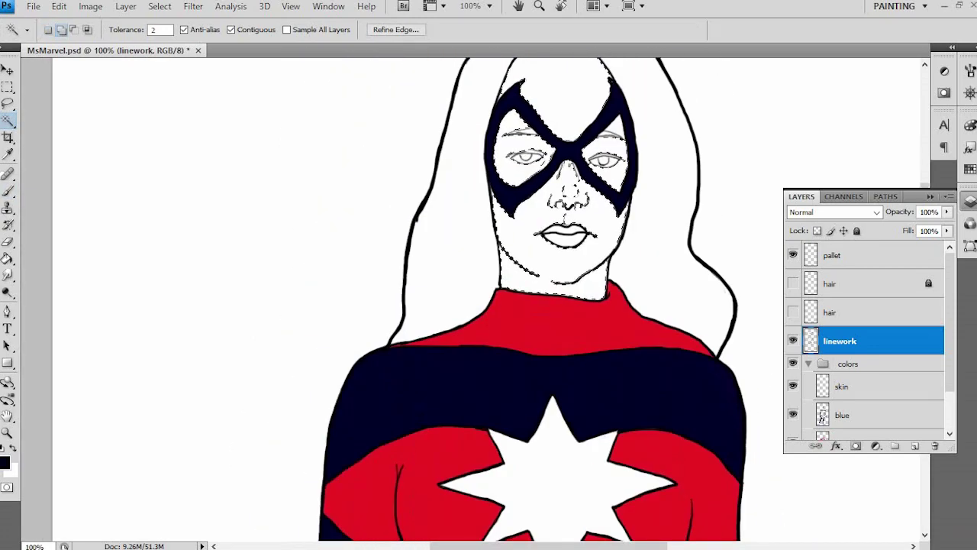
Step: Expand the face and neck selection so it reaches under the outlines
key(alt+s)
key(Escape)
key(l)
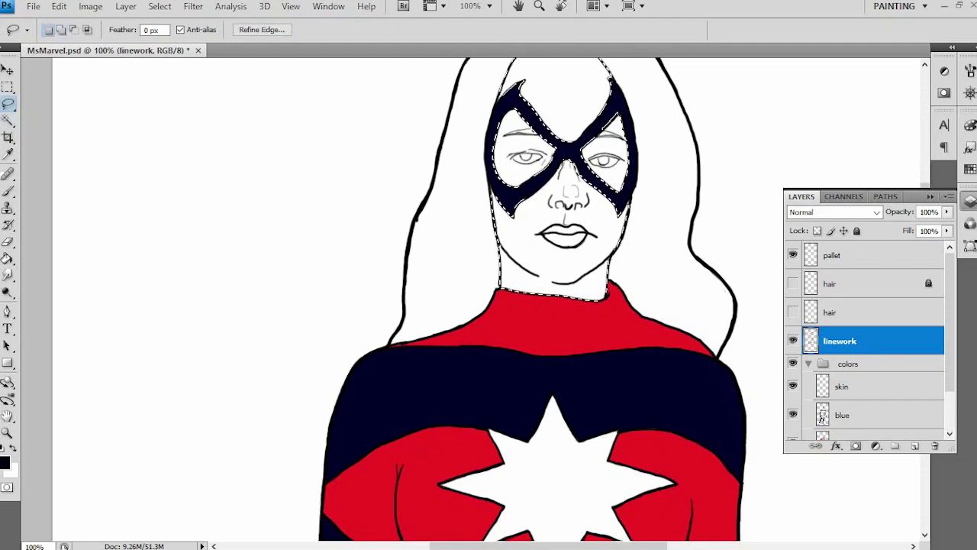
Step: Add the missed spots along the outlines and facial lines to the face and neck selection with the Lasso
key(ctrl+plus)
key(ctrl+plus)
scroll(469, 301, right, 5)
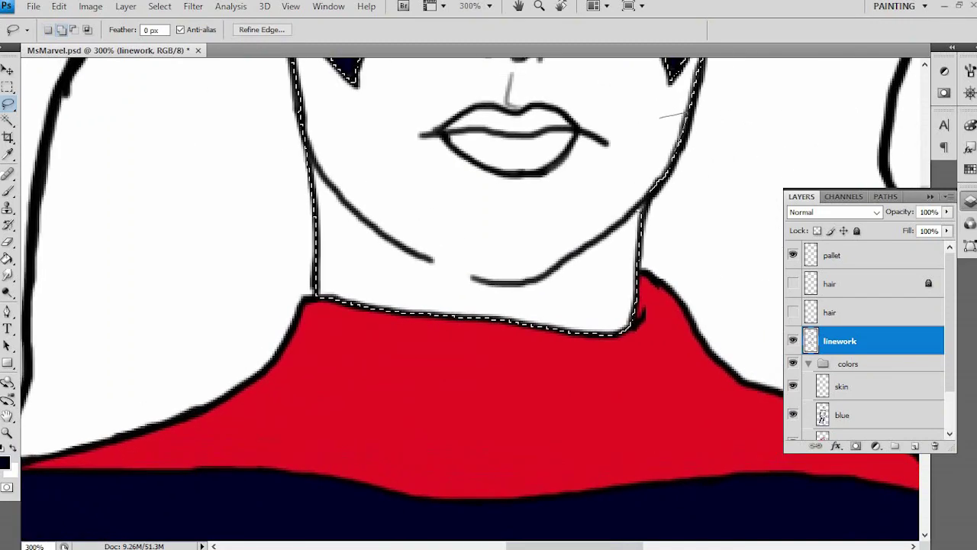
scroll(469, 302, up, 5)
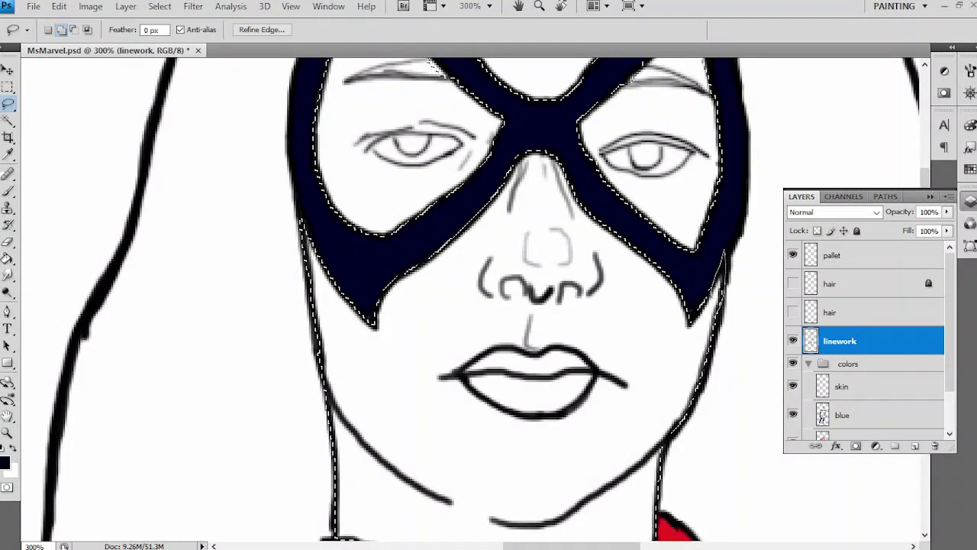
scroll(469, 302, up, 3)
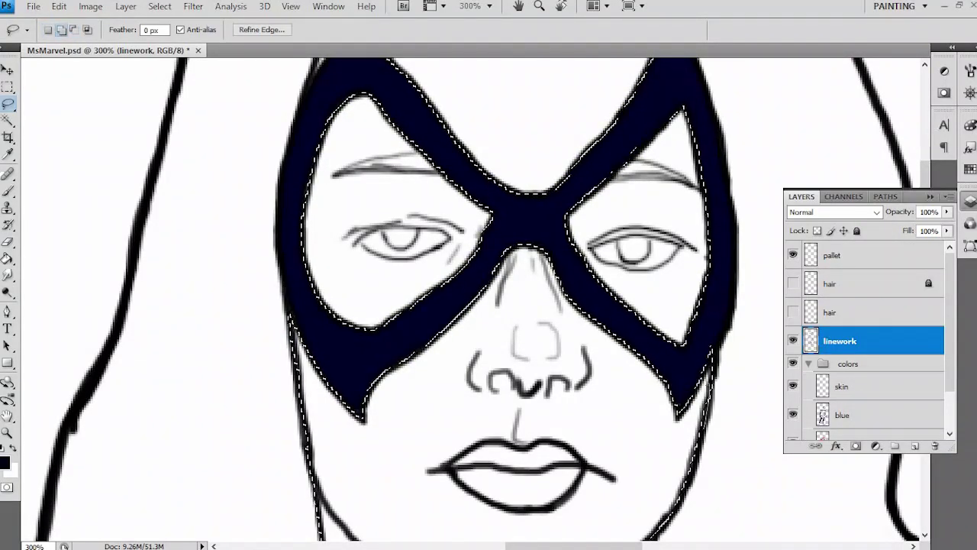
key(ctrl+minus)
key(ctrl+minus)
key(ctrl+minus)
key(ctrl+minus)
key(ctrl+minus)
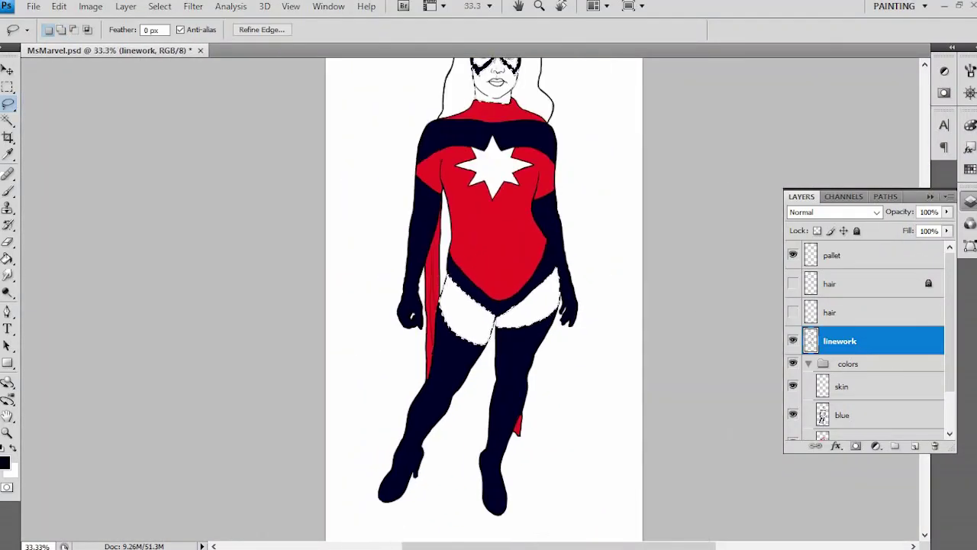
key(ctrl+minus)
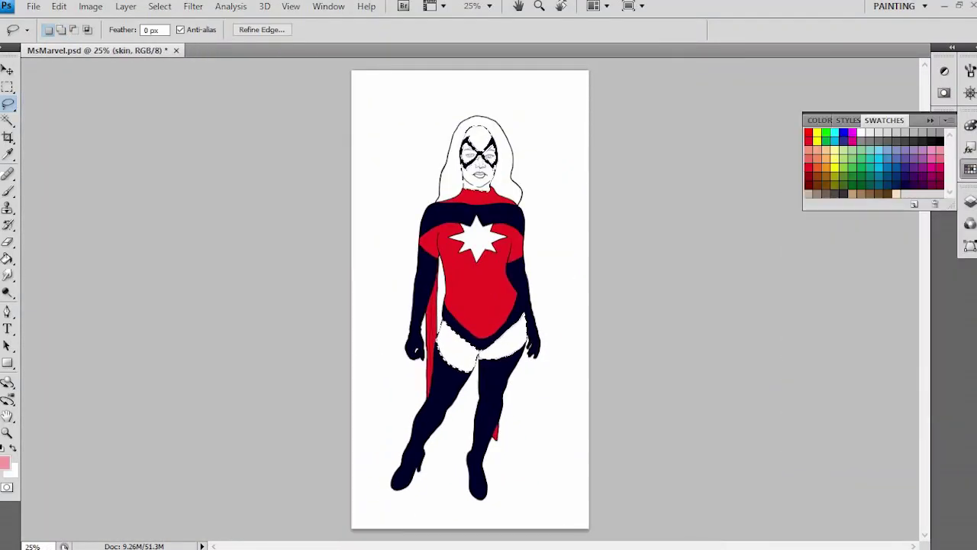
Step: Set the foreground colour to light pink feabb0
key(i)
click(5, 462)
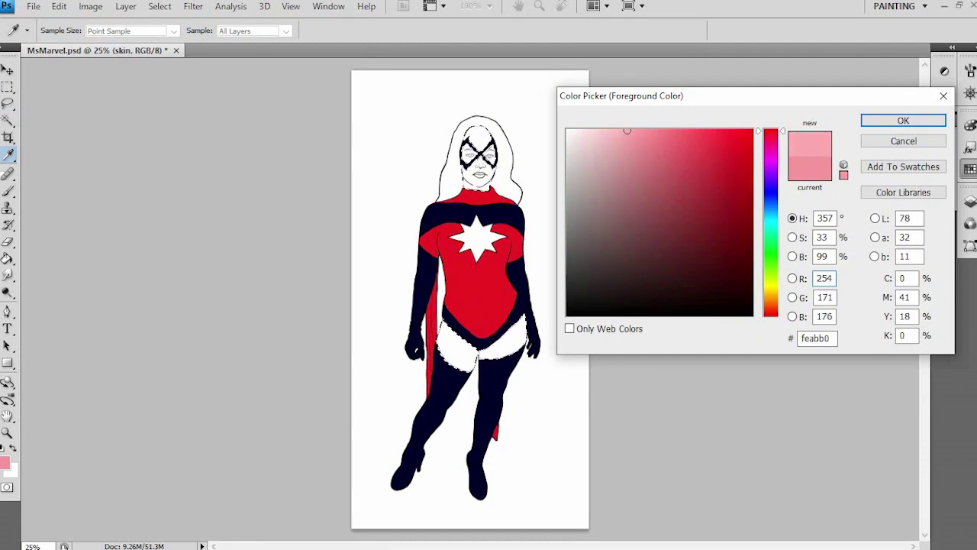
key(Return)
Step: Paint the selected face, neck and thighs pink on the skin layer and set their saturation to -46
key(b)
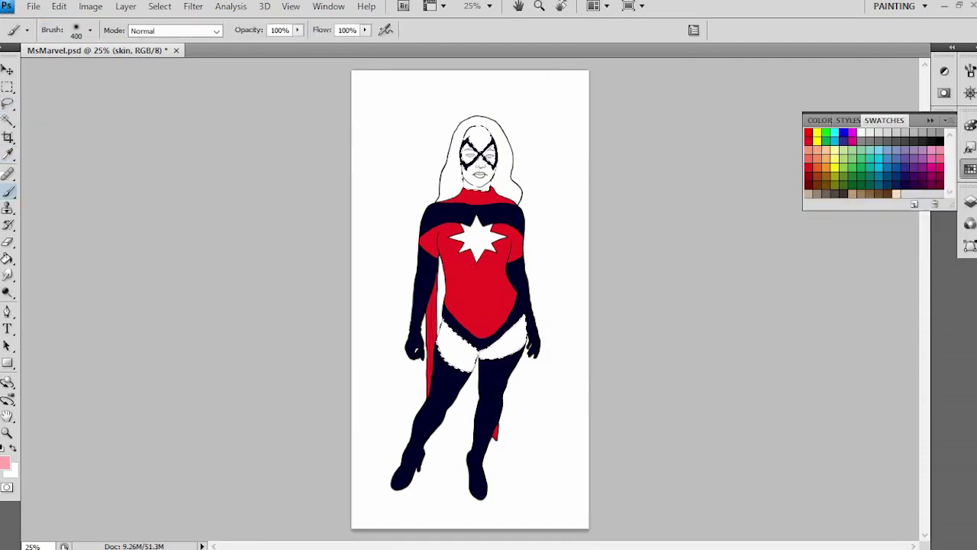
key(ctrl+u)
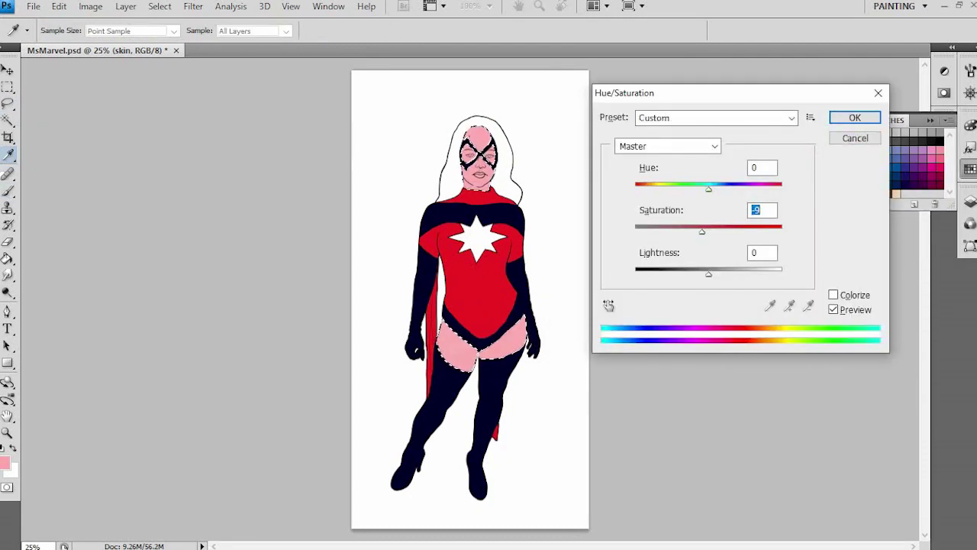
text(-46)
key(Return)
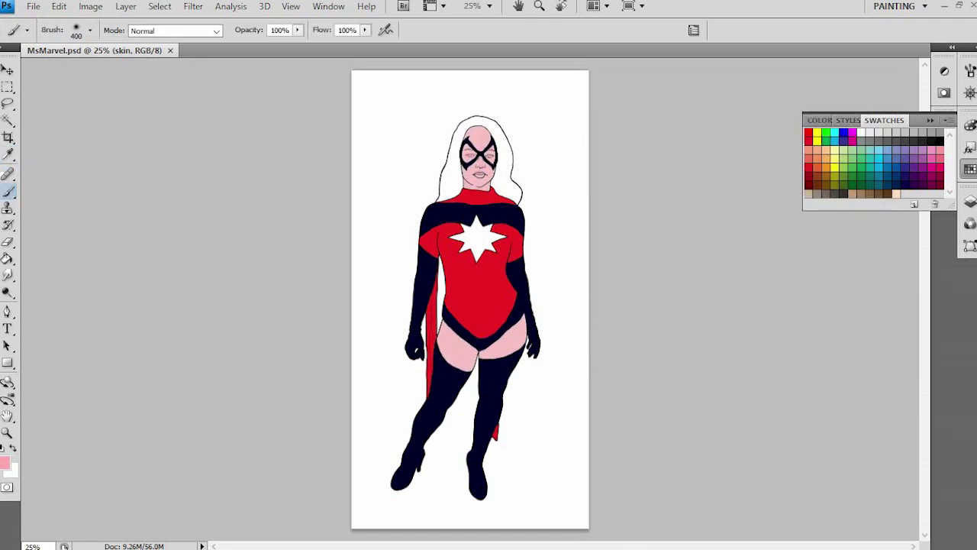
Step: Add a layer named "yellow" below the skin layer and select the chest star on the linework layer with the Magic Wand
click(970, 201)
key(ctrl+shift+alt+n)
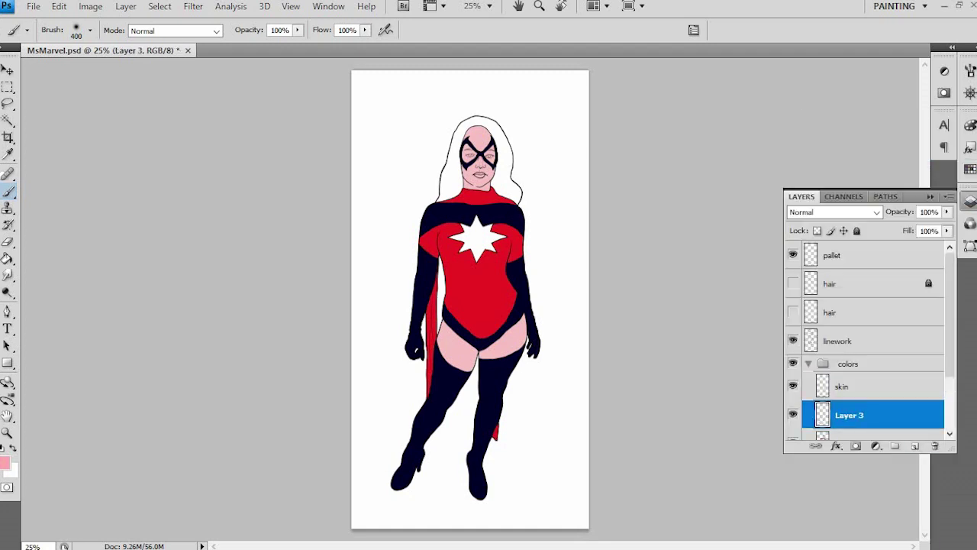
click(840, 340)
key(w)
Step: Expand the star selection under its outlines and add the missed tips of its points with the Lasso
click(160, 7)
key(Escape)
key(ctrl+plus)
key(ctrl+plus)
key(ctrl+plus)
key(ctrl+plus)
key(ctrl+plus)
key(ctrl+plus)
scroll(470, 297, up, 5)
key(l)
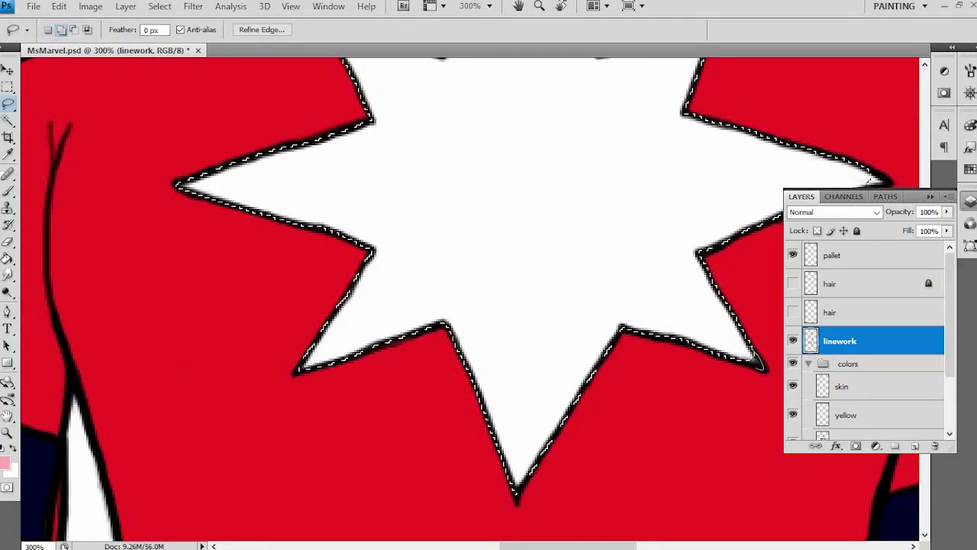
scroll(469, 298, up, 2)
scroll(470, 298, right, 3)
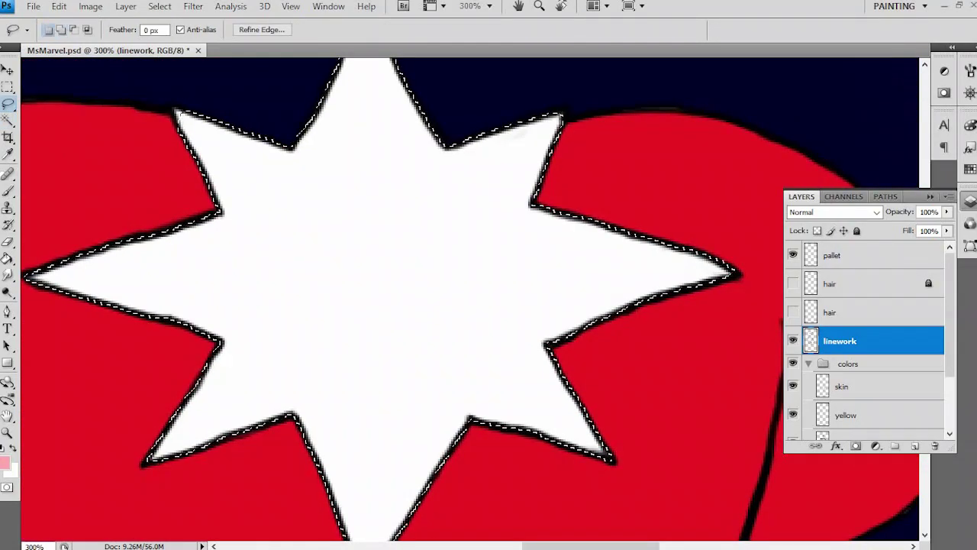
scroll(525, 123, up, 2)
scroll(525, 124, left, 2)
scroll(472, 299, down, 2)
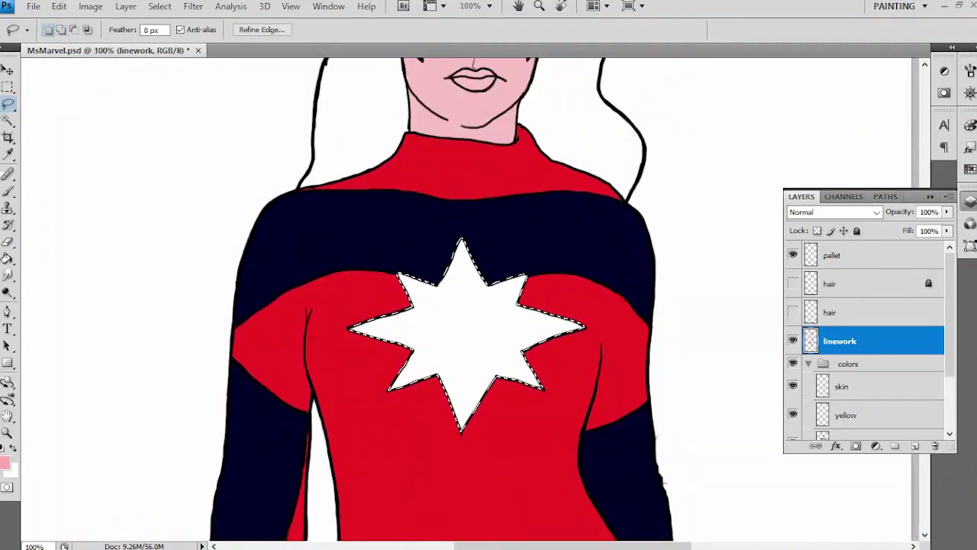
Step: Paint the selected star bright yellow on the yellow layer and clear the selection
click(846, 414)
click(970, 168)
click(817, 134)
key(b)
drag(495, 294, 519, 338)
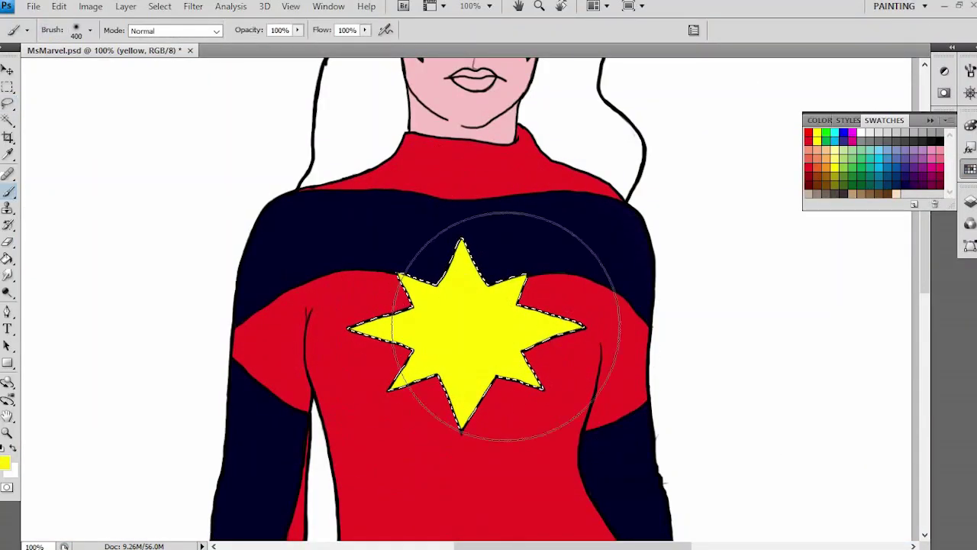
key(ctrl+d)
Step: Make the locked hair layer visible
key(F7)
click(793, 283)
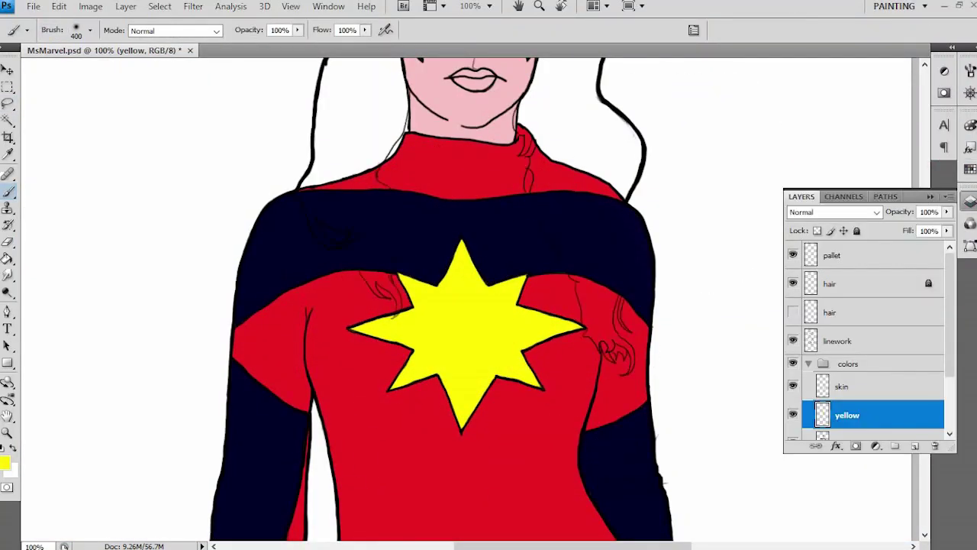
Step: Try to select the hair shape on the locked hair layer with the Magic Wand
click(848, 284)
key(w)
ctrl+click(811, 284)
key(ctrl+d)
scroll(465, 297, up, 5)
key(ctrl+shift+d)
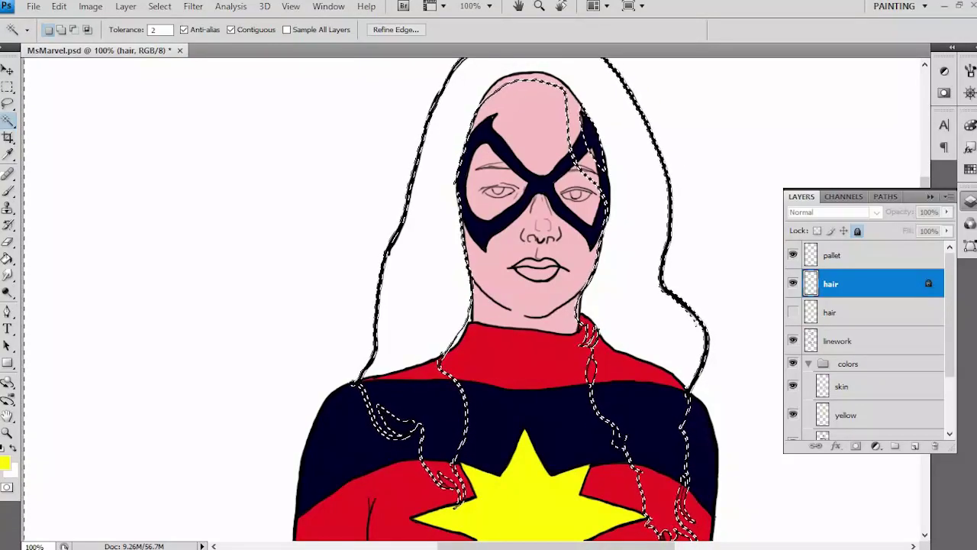
Step: Show the second hair layer and select the hair area on the linework layer with the Magic Wand
click(848, 340)
click(792, 312)
click(847, 312)
key(alt+bracketleft)
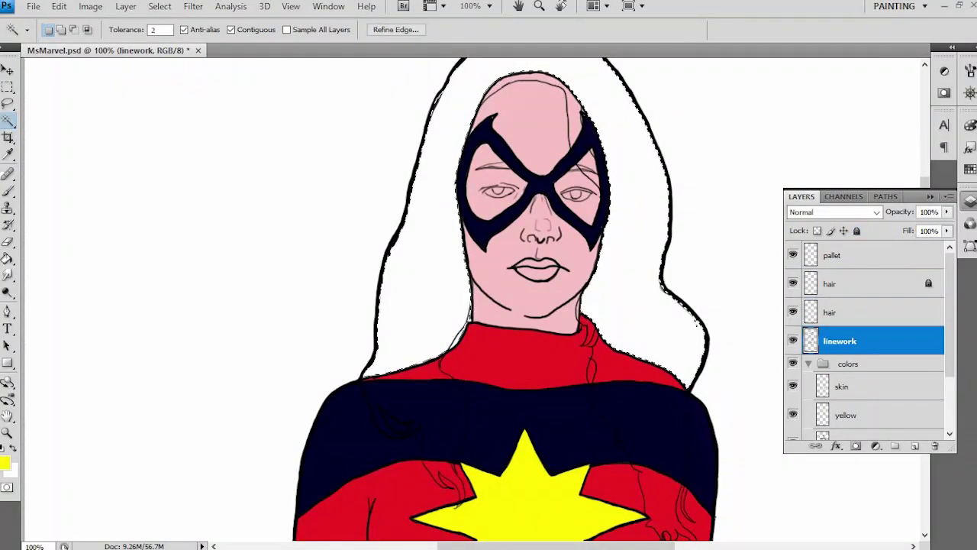
Step: Expand the hair selection so it reaches under the outlines
key(ctrl+plus)
key(alt+s)
key(m)
key(e)
key(Return)
Step: Extend the hair selection with the Lasso along the forehead hairline and the strand over the right eye, subtracting the gap beside it
key(ctrl+plus)
scroll(473, 298, up, 5)
key(l)
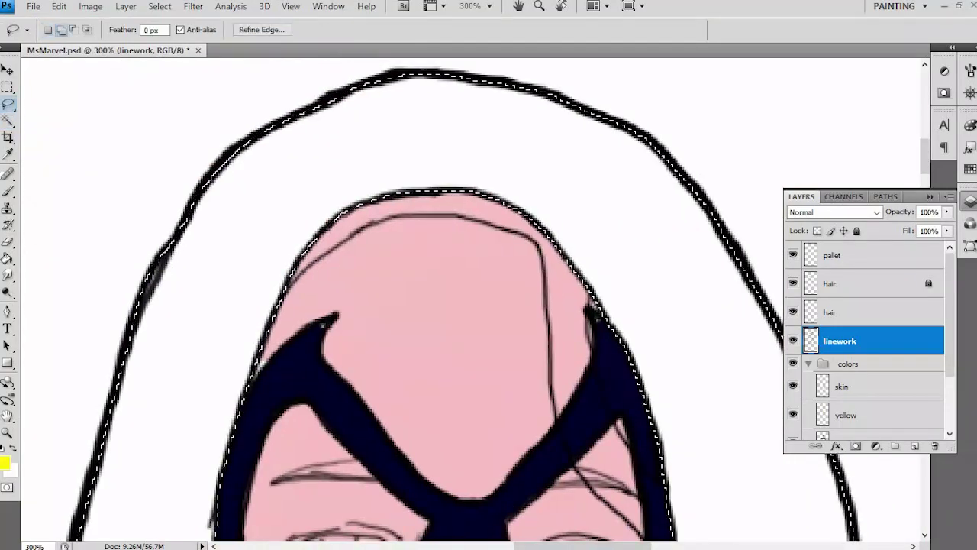
mouse_move(496, 124)
mouse_down()
mouse_move(254, 330)
mouse_move(260, 336)
mouse_up()
mouse_move(491, 166)
mouse_down()
mouse_move(470, 202)
mouse_move(527, 229)
mouse_move(553, 382)
mouse_move(588, 488)
mouse_move(645, 538)
mouse_move(521, 373)
mouse_up()
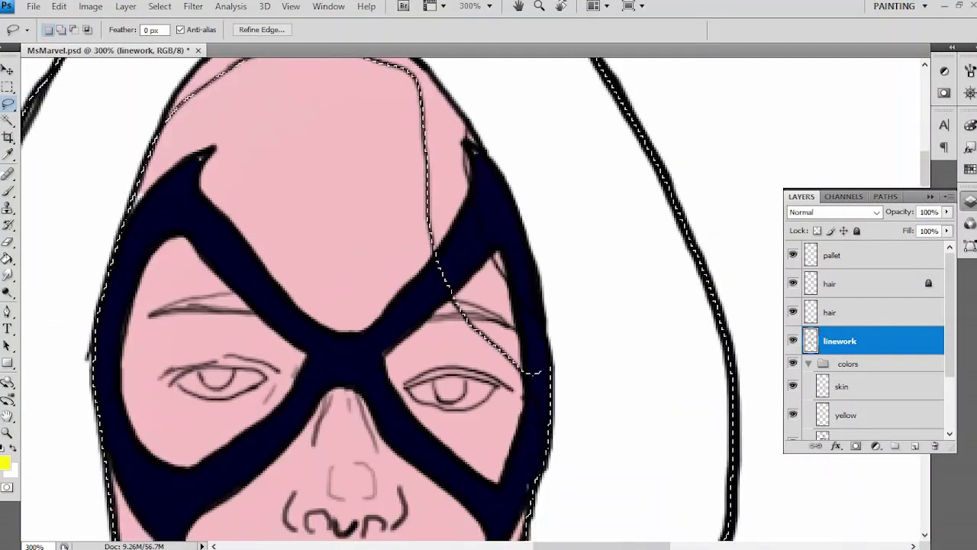
key(alt)
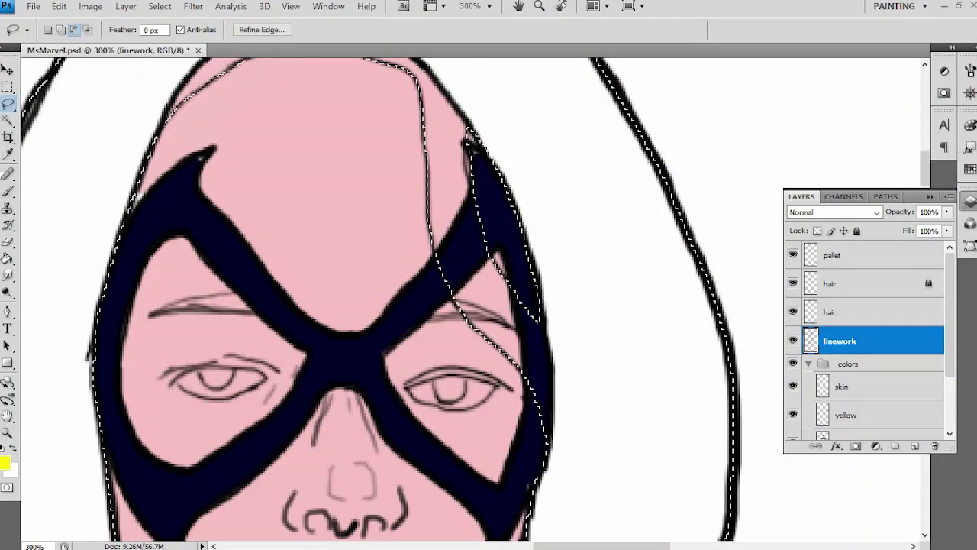
Step: Add the hair strands falling over the right side of the neck, shoulder and chest to the selection with the Lasso
scroll(473, 298, down, 5)
mouse_move(485, 233)
mouse_down()
mouse_move(488, 297)
mouse_move(513, 336)
mouse_move(539, 324)
mouse_move(527, 374)
mouse_move(534, 538)
mouse_move(508, 382)
mouse_move(763, 251)
mouse_move(733, 267)
mouse_move(706, 187)
mouse_move(561, 305)
mouse_up()
drag(500, 317, 507, 389)
mouse_move(525, 353)
mouse_down()
mouse_move(523, 390)
mouse_move(569, 464)
mouse_up()
drag(569, 465, 504, 290)
drag(524, 426, 526, 429)
mouse_move(619, 153)
mouse_down()
mouse_move(634, 328)
mouse_move(535, 429)
mouse_up()
mouse_move(626, 305)
mouse_down()
mouse_move(661, 439)
mouse_move(588, 431)
mouse_move(527, 451)
mouse_move(474, 283)
mouse_move(561, 365)
mouse_move(538, 266)
mouse_move(592, 351)
mouse_move(618, 336)
mouse_move(584, 401)
mouse_up()
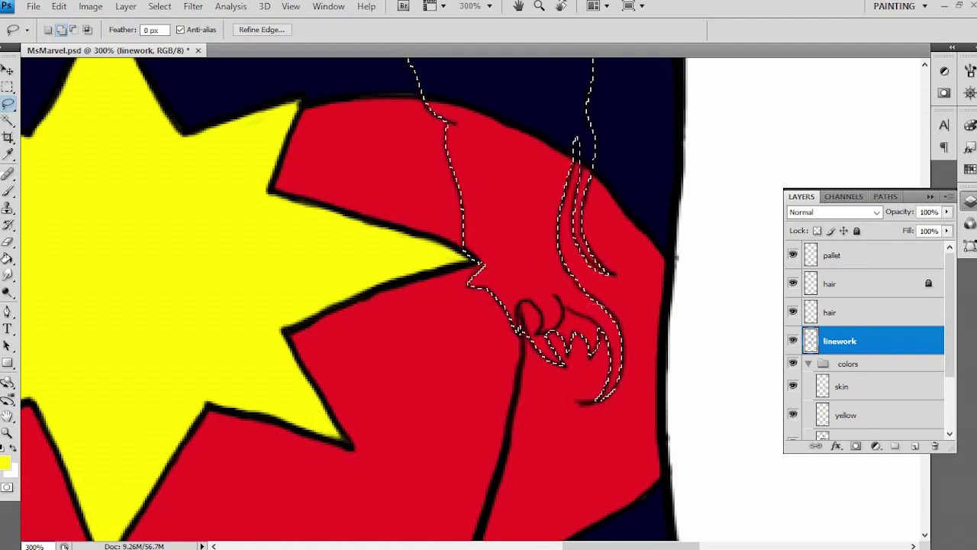
mouse_move(427, 229)
mouse_down()
mouse_move(527, 473)
mouse_move(549, 496)
mouse_up()
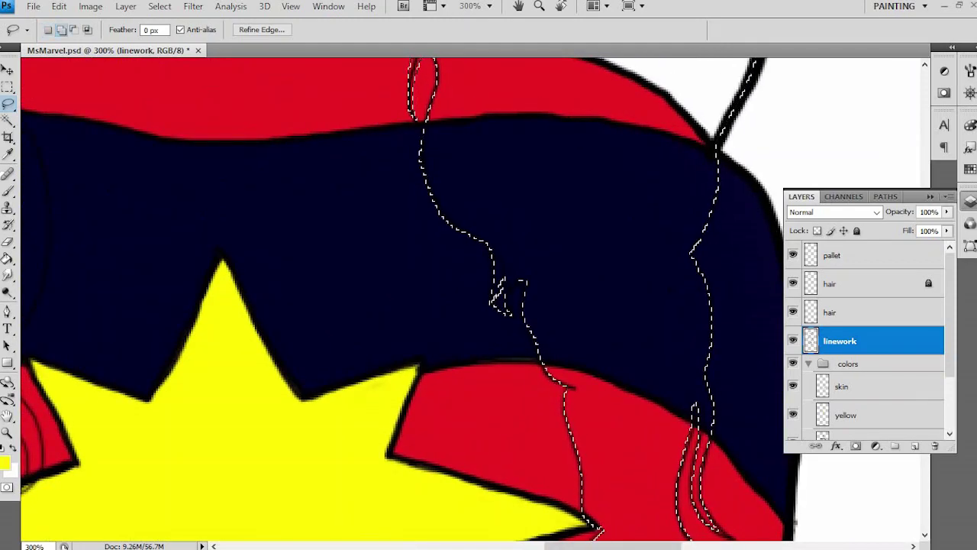
Step: Add the hair strands over the left shoulder and down to the star's edge to the selection with the Lasso
mouse_move(306, 230)
mouse_down()
mouse_move(455, 373)
mouse_move(718, 363)
mouse_up()
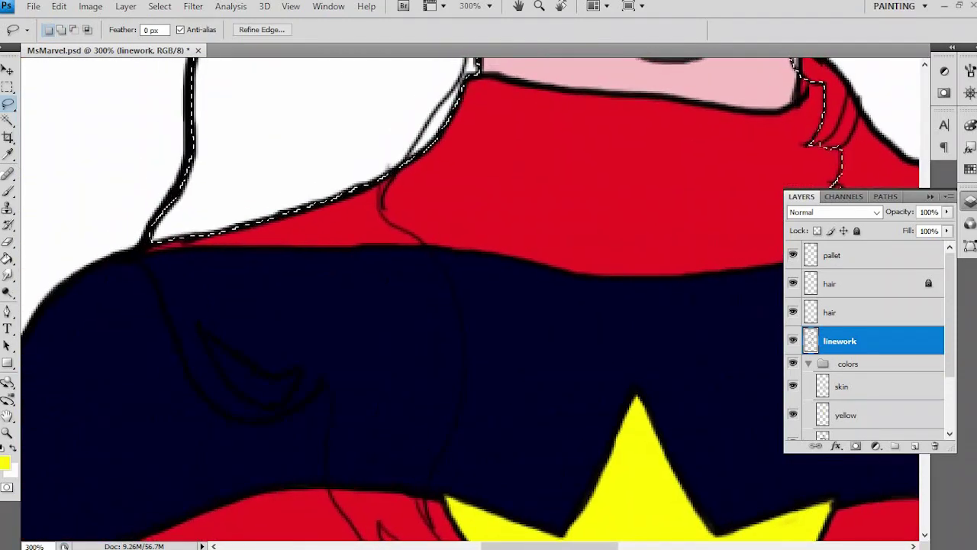
drag(458, 229, 586, 226)
drag(458, 366, 491, 187)
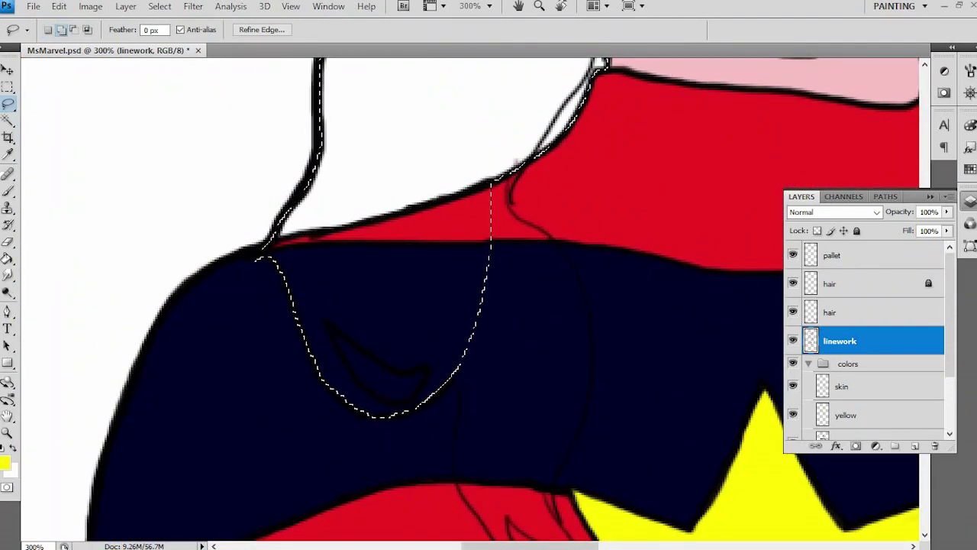
mouse_move(488, 534)
mouse_down()
mouse_move(501, 153)
mouse_move(511, 183)
mouse_up()
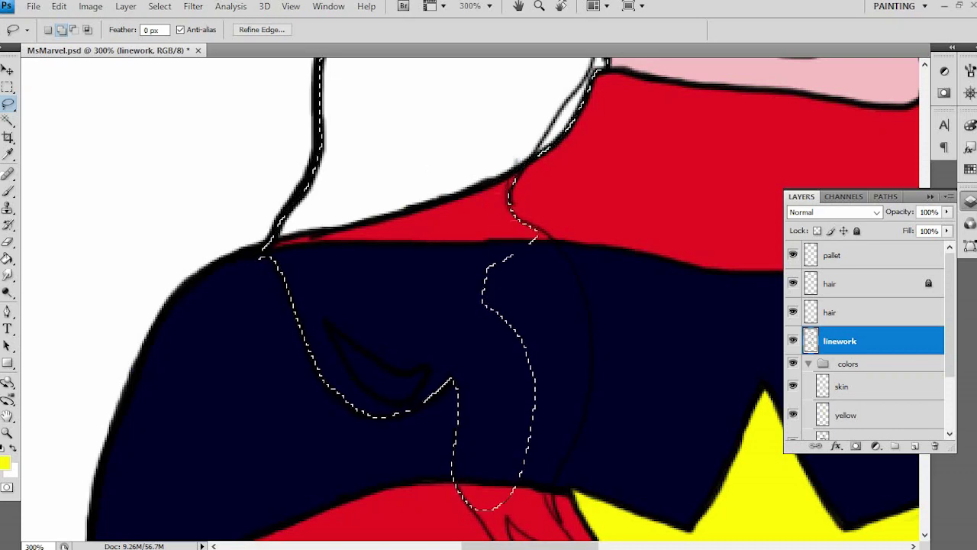
mouse_move(534, 229)
mouse_down()
mouse_move(527, 504)
mouse_move(458, 382)
mouse_move(596, 344)
mouse_move(546, 428)
mouse_up()
mouse_move(567, 268)
mouse_down()
mouse_move(539, 367)
mouse_move(551, 427)
mouse_move(485, 393)
mouse_move(508, 444)
mouse_move(535, 451)
mouse_move(458, 386)
mouse_up()
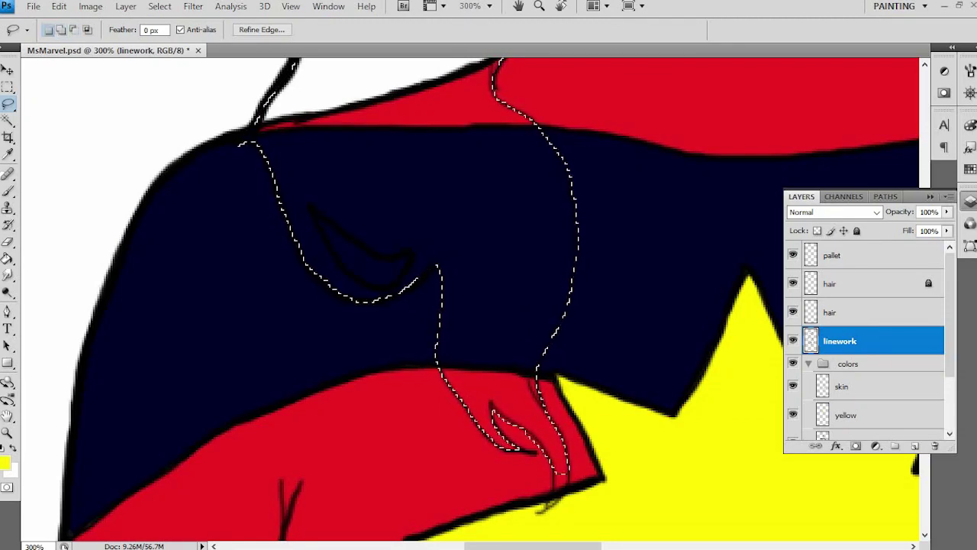
Step: Clean up the hair selection at the left shoulder and subtract the gap inside the curl with the Lasso
scroll(469, 306, down, 3)
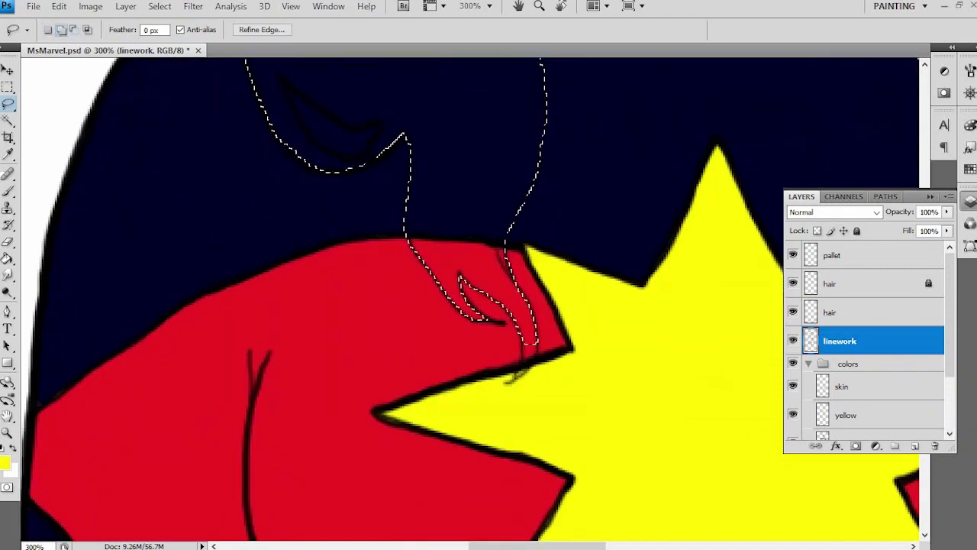
key(shift+plus)
key(h)
drag(302, 157, 299, 139)
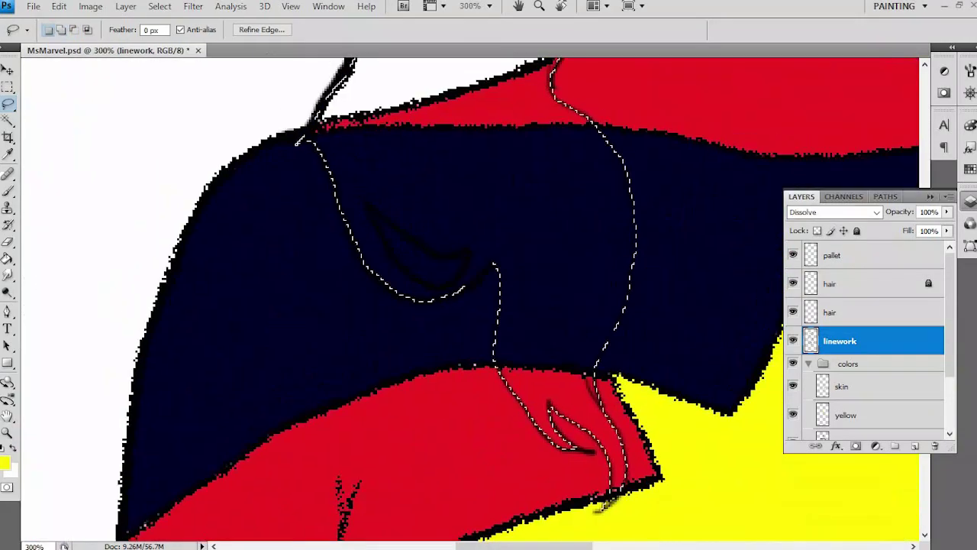
key(shift+minus)
mouse_move(416, 296)
mouse_down()
mouse_move(370, 260)
mouse_move(375, 208)
mouse_move(465, 251)
mouse_move(451, 279)
mouse_up()
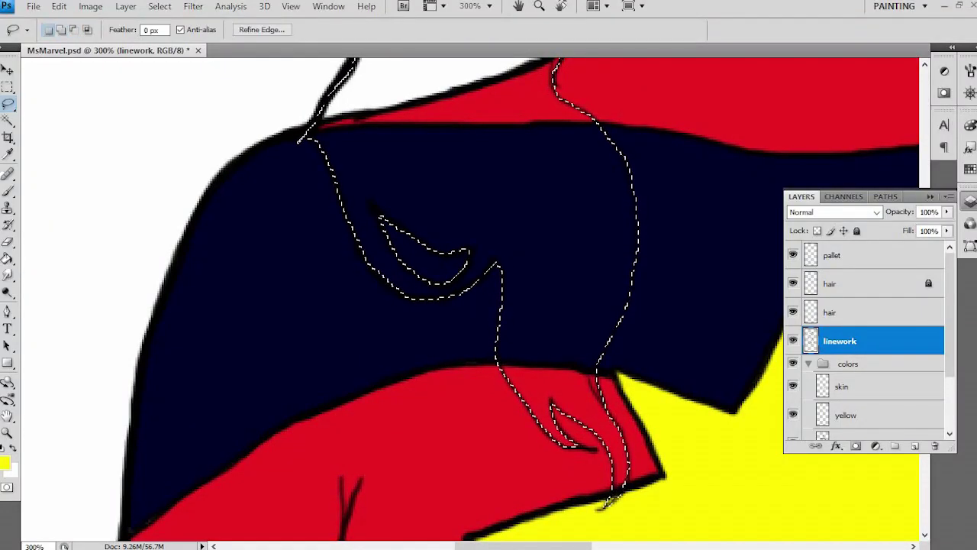
Step: Try painting the selected hair yellow on the yellow layer, moving that layer to the top of the colors group
key(ctrl+minus)
key(ctrl+minus)
key(ctrl+minus)
key(ctrl+minus)
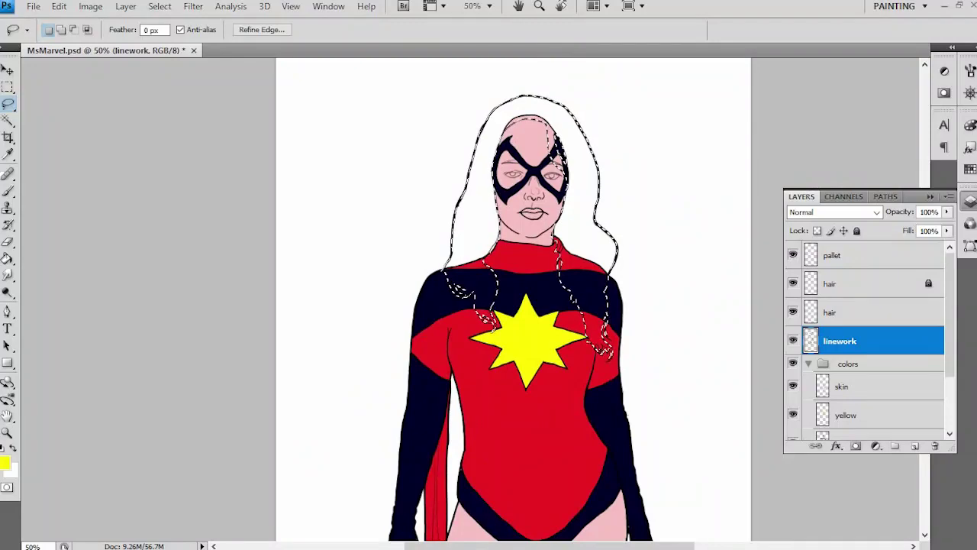
click(845, 414)
key(b)
drag(488, 130, 588, 191)
key(ctrl+shift+bracketright)
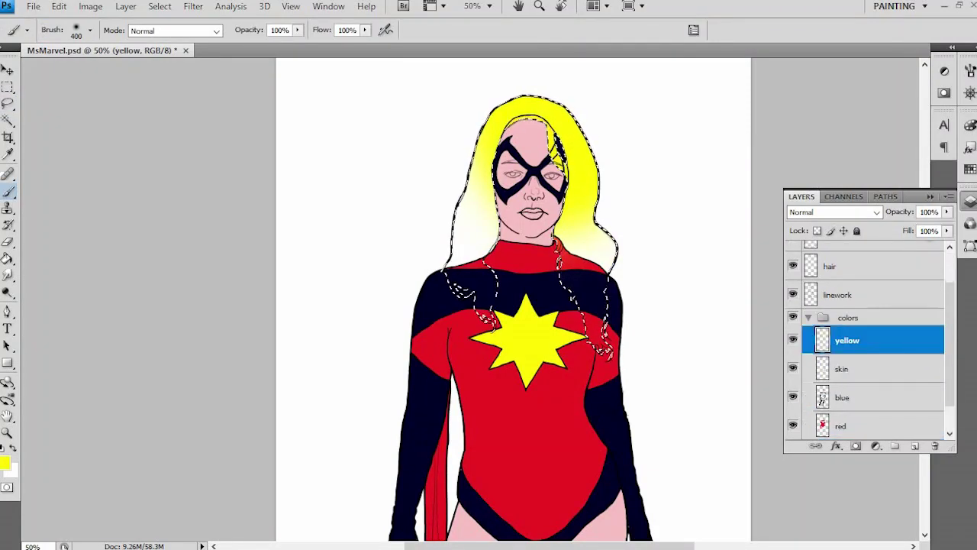
drag(588, 298, 473, 206)
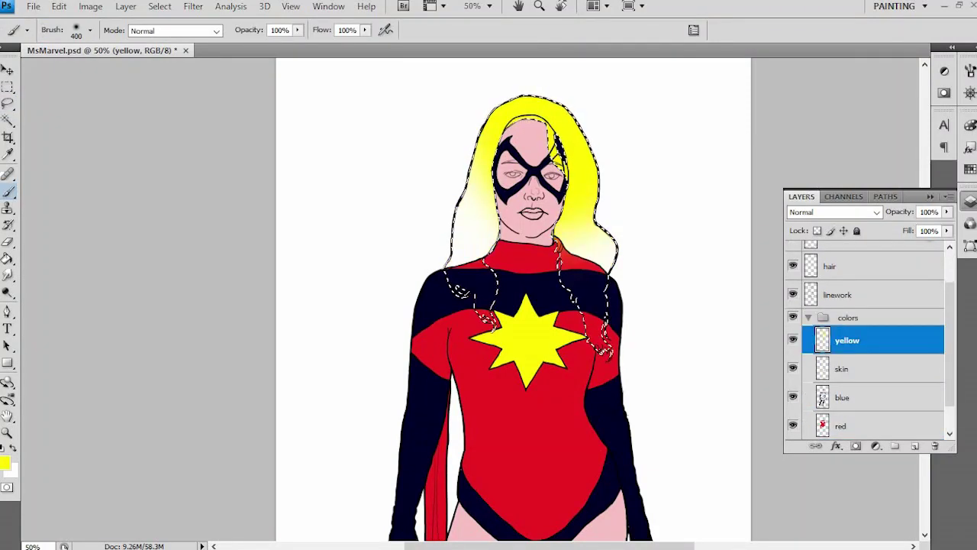
Step: Undo the yellow hair painting and the reordering of the yellow layer
key(ctrl+alt+z)
key(ctrl+alt+z)
key(ctrl+alt+z)
key(ctrl+alt+z)
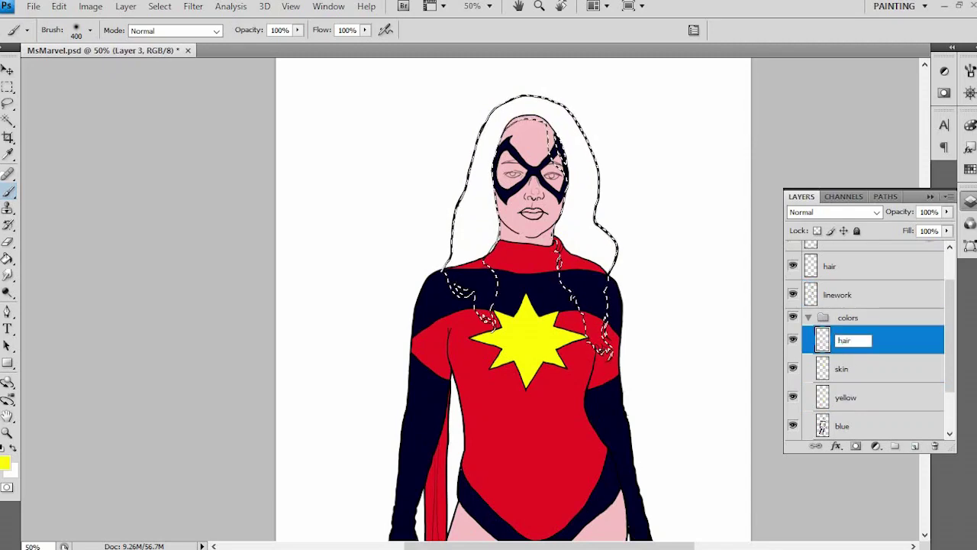